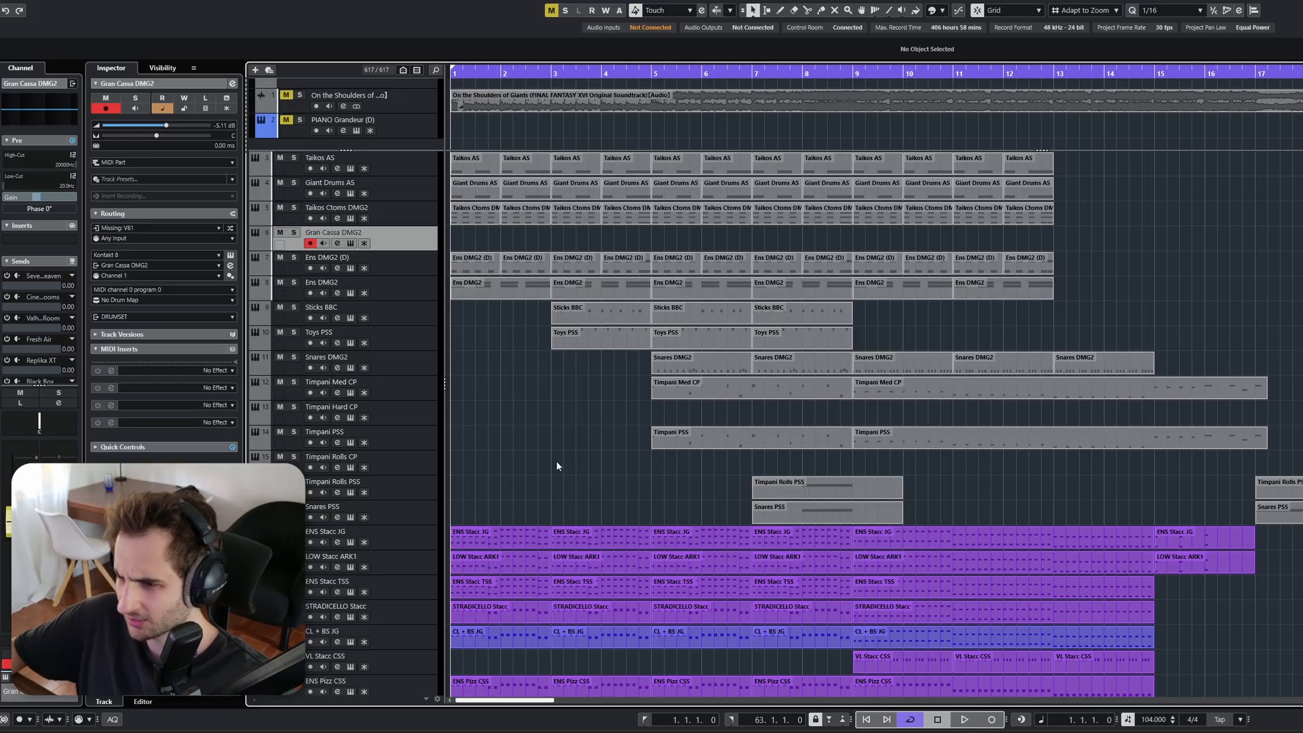
Play back the opening bars of the arrangement while looking over the percussion and staccato string tracks
scroll(556, 461, "down", 5)
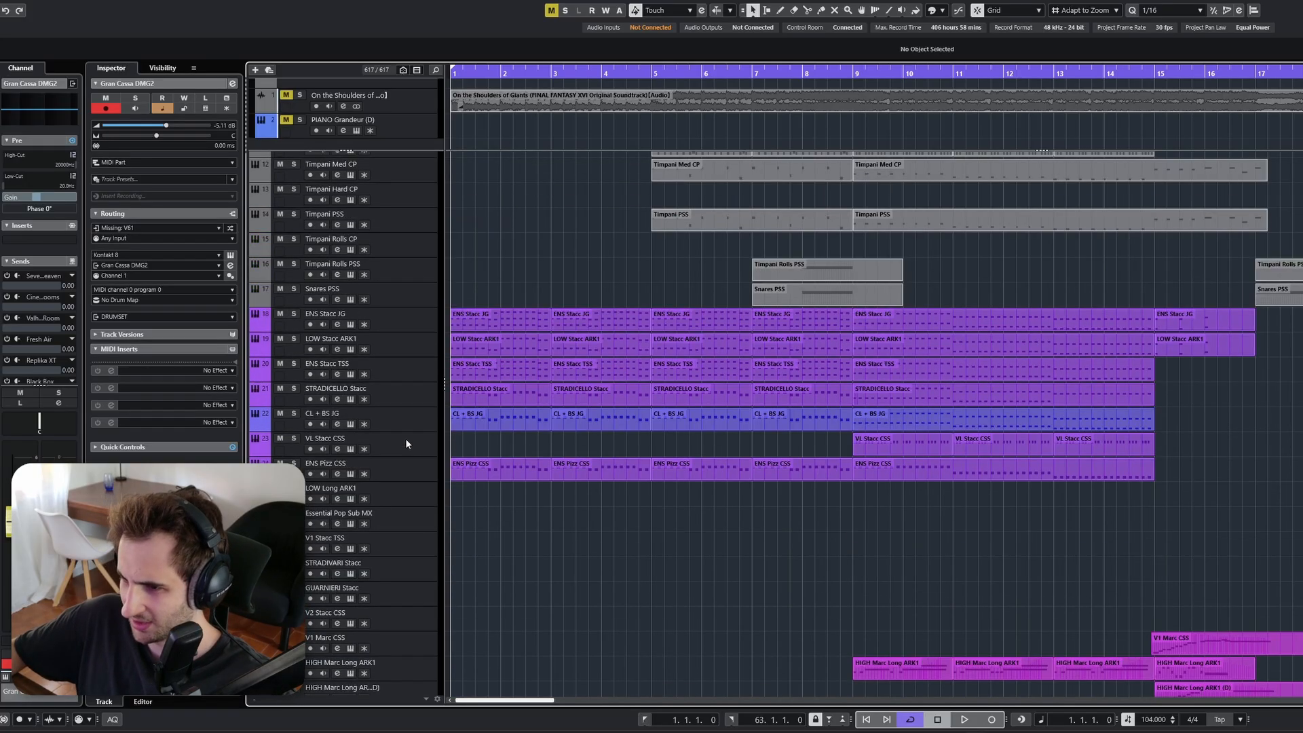
scroll(406, 444, "up", 5)
key("h")
key("h")
scroll(686, 371, "down", 3)
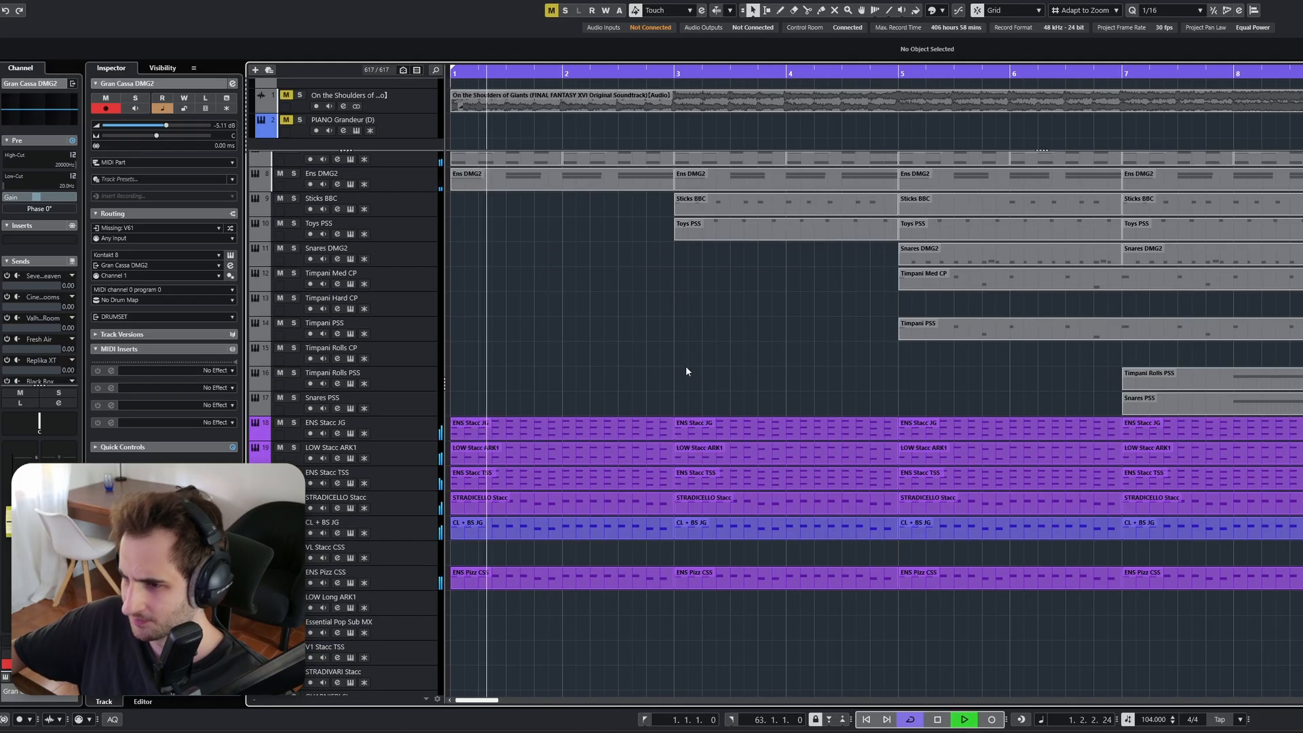
scroll(713, 333, "up", 3)
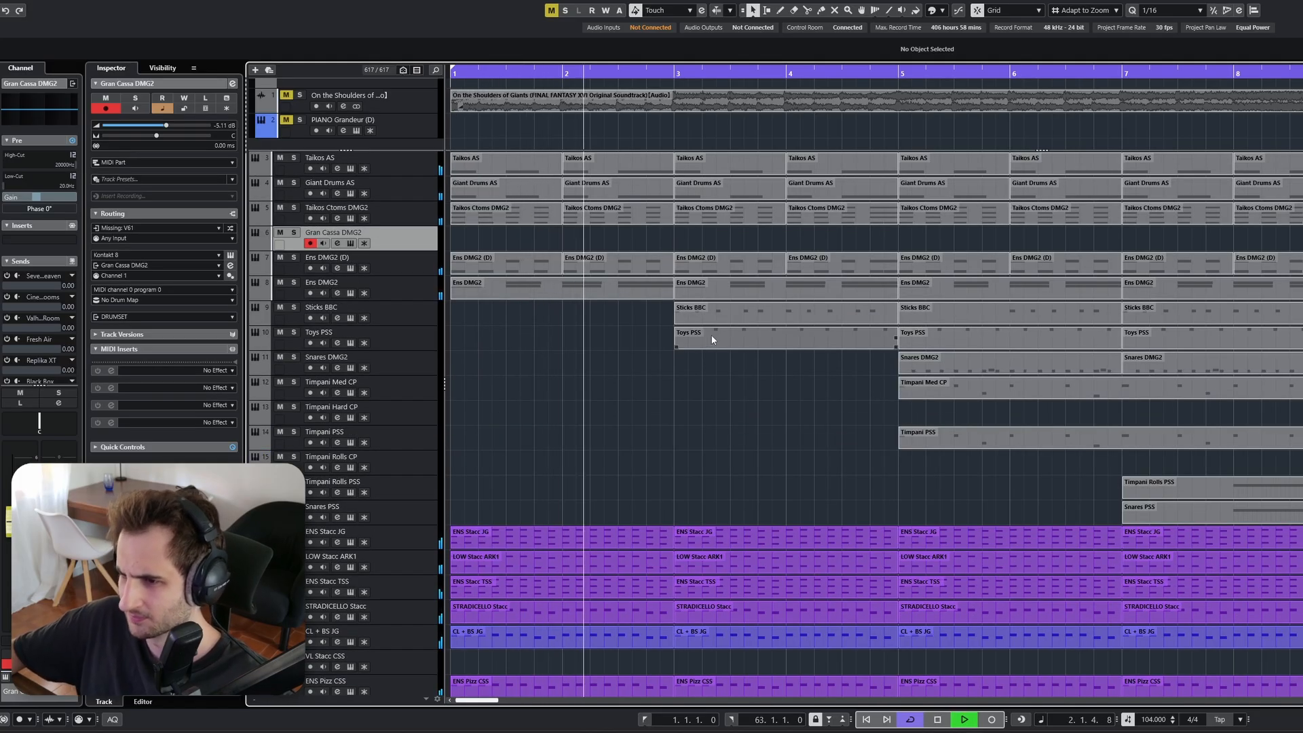
key("space")
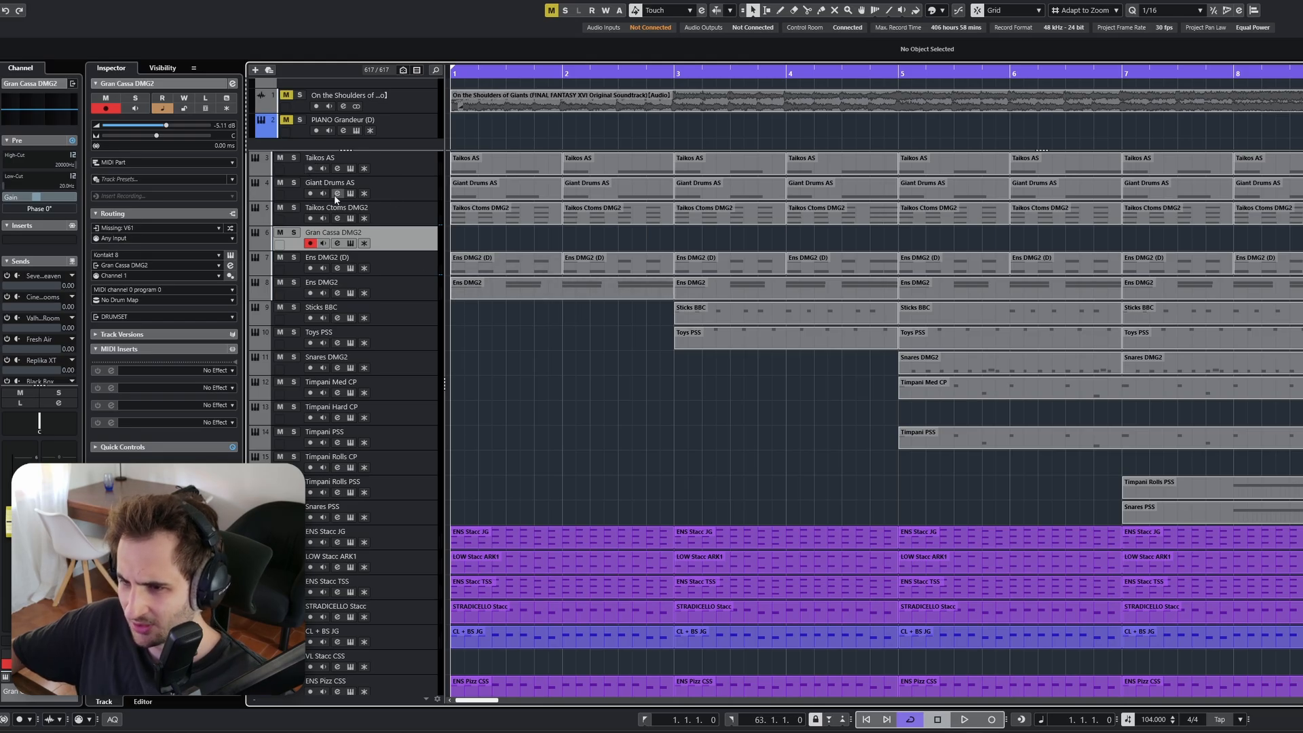
Solo the Taikos AS, Giant Drums AS and Taikos Ctoms DMG2 tracks and view the instruments of the latter two
left_click(294, 158)
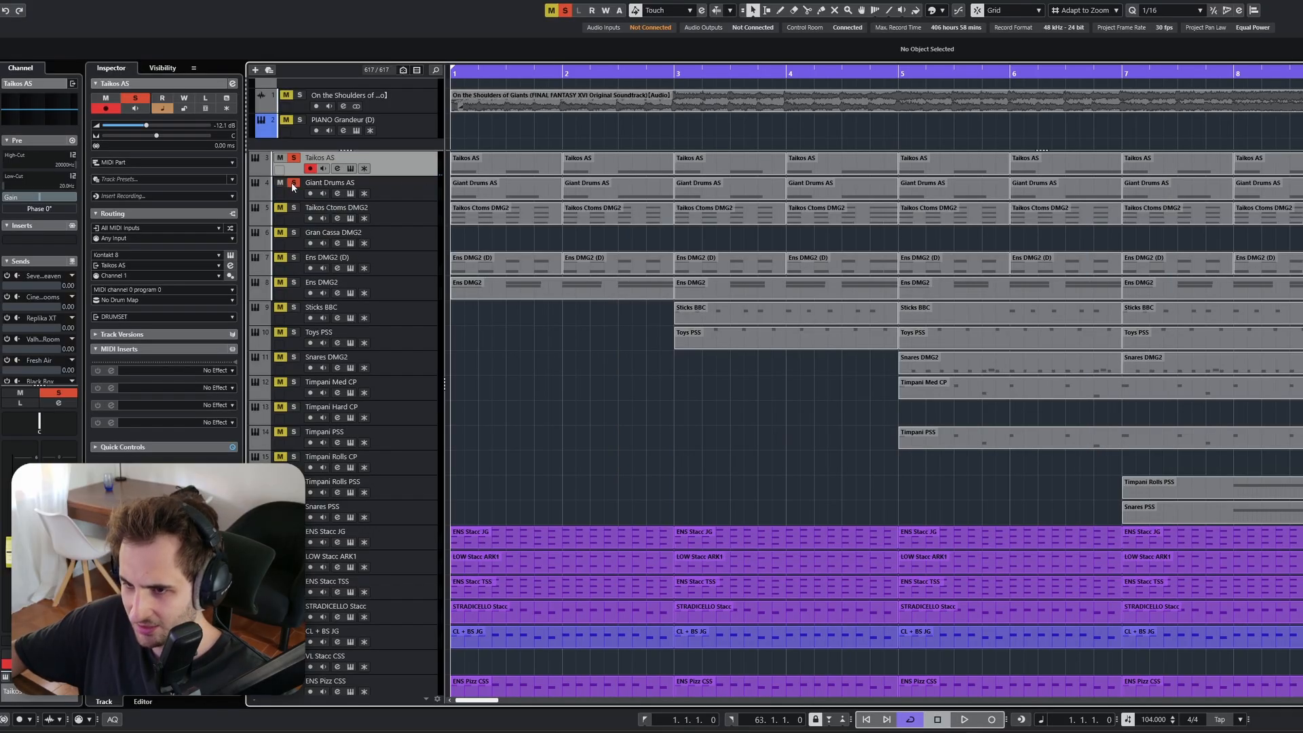
left_click(350, 193)
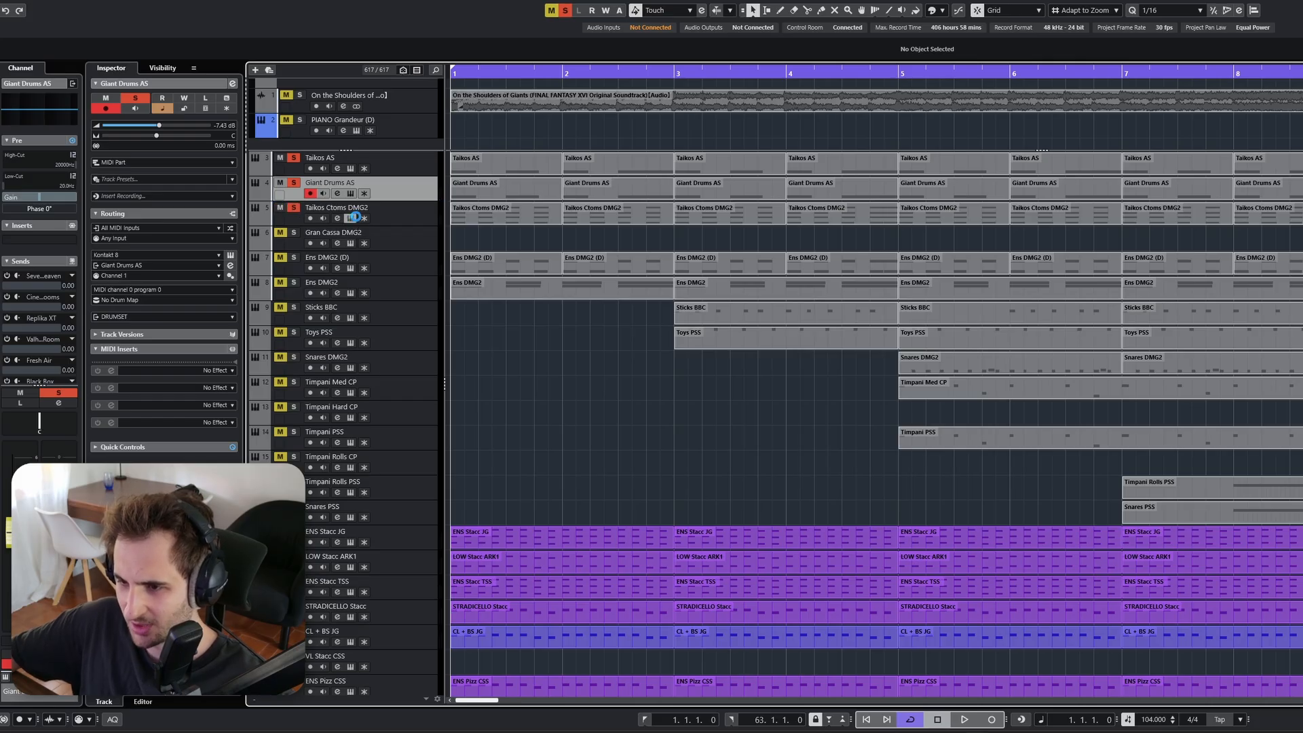
left_click(351, 218)
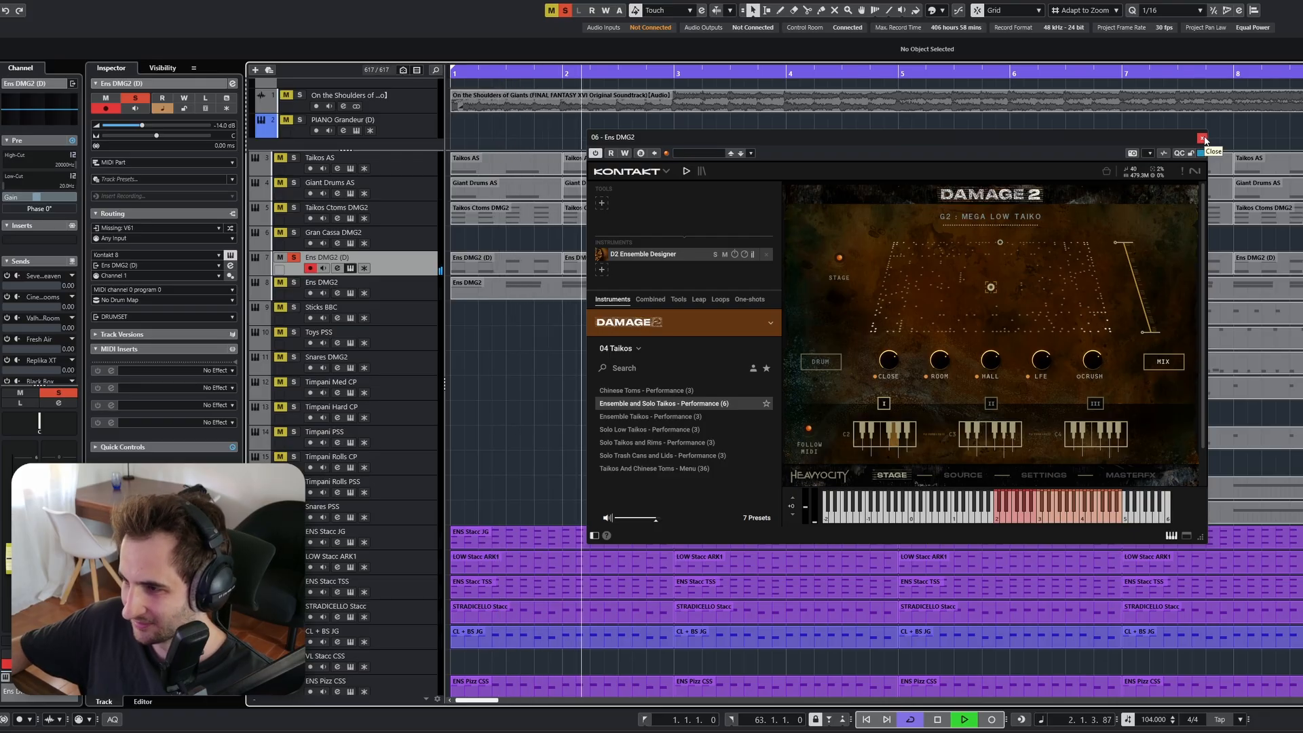
Close the Damage 2 instrument of Ens DMG2 (D), solo the Ens DMG2 track and open its instrument
left_click(1203, 139)
left_click(293, 282)
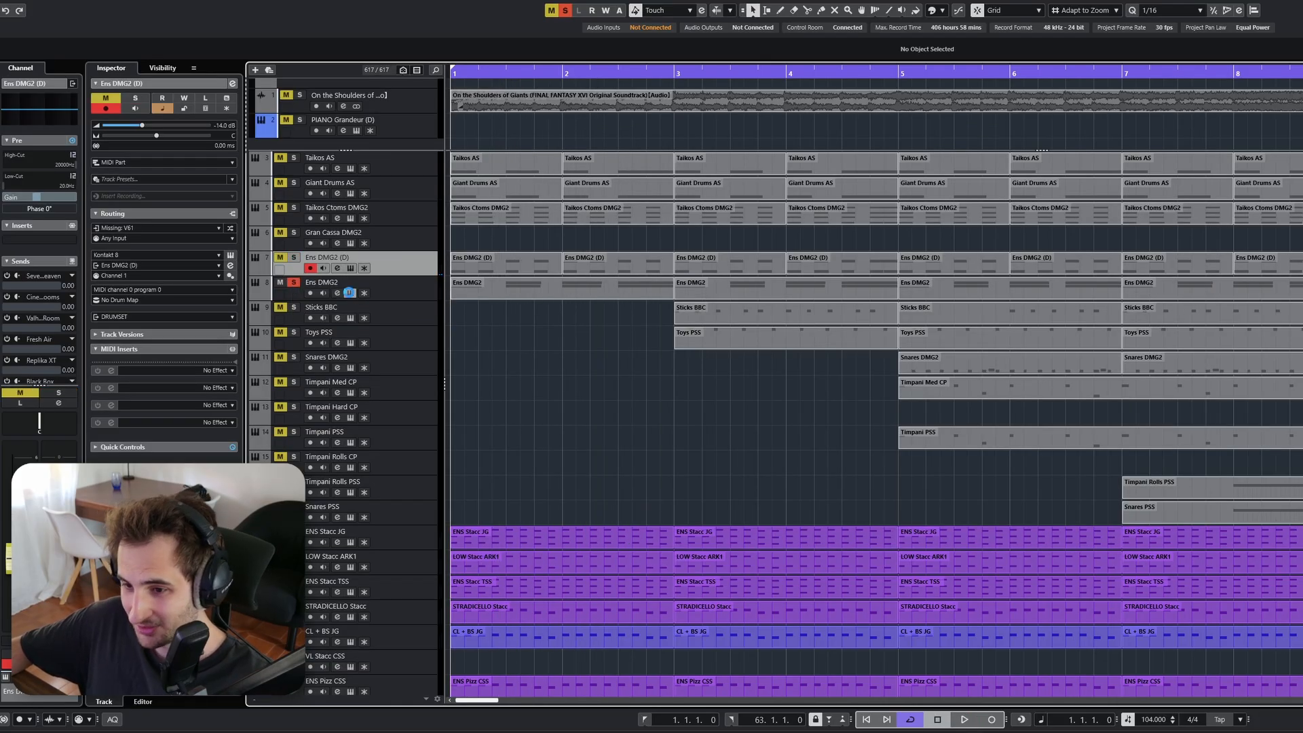
left_click(350, 292)
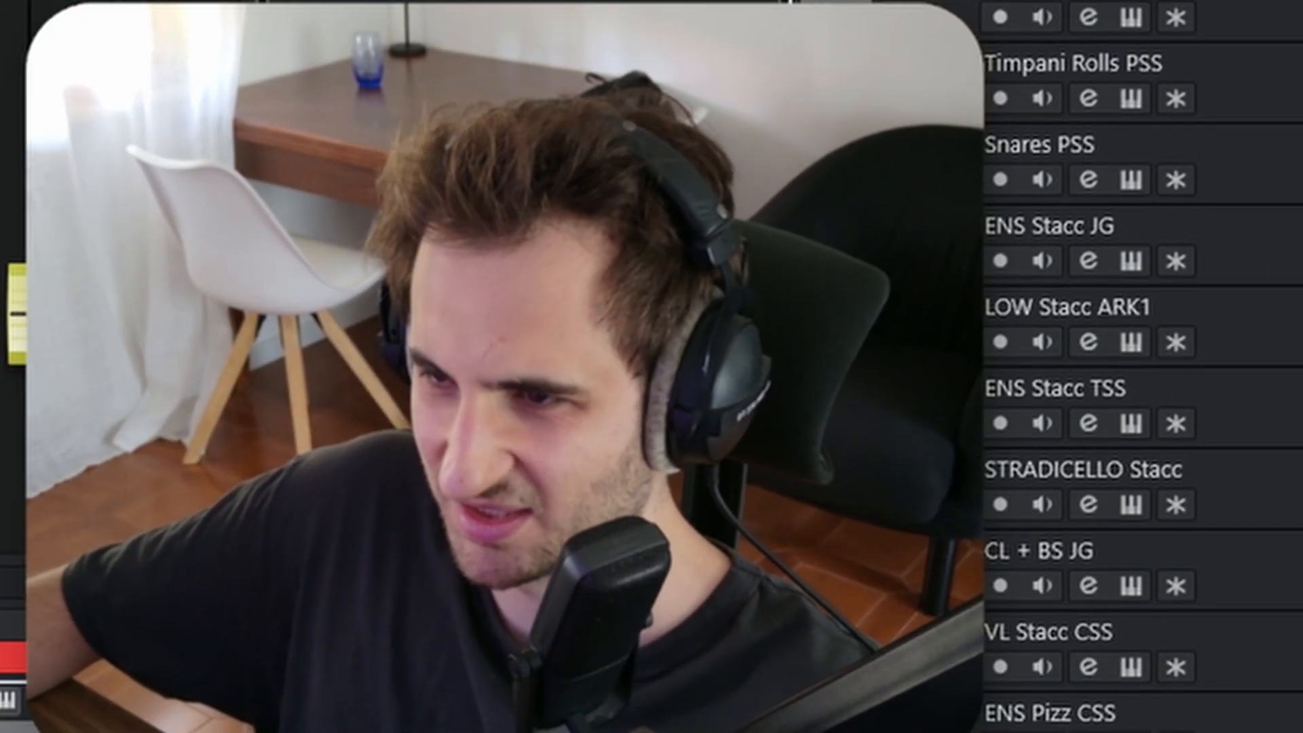
Examine the ENS Stacc JG track's notes, velocities and Jaeger spiccato instrument, and play the pattern
scroll(499, 352, "down", 5)
scroll(507, 334, "up", 3)
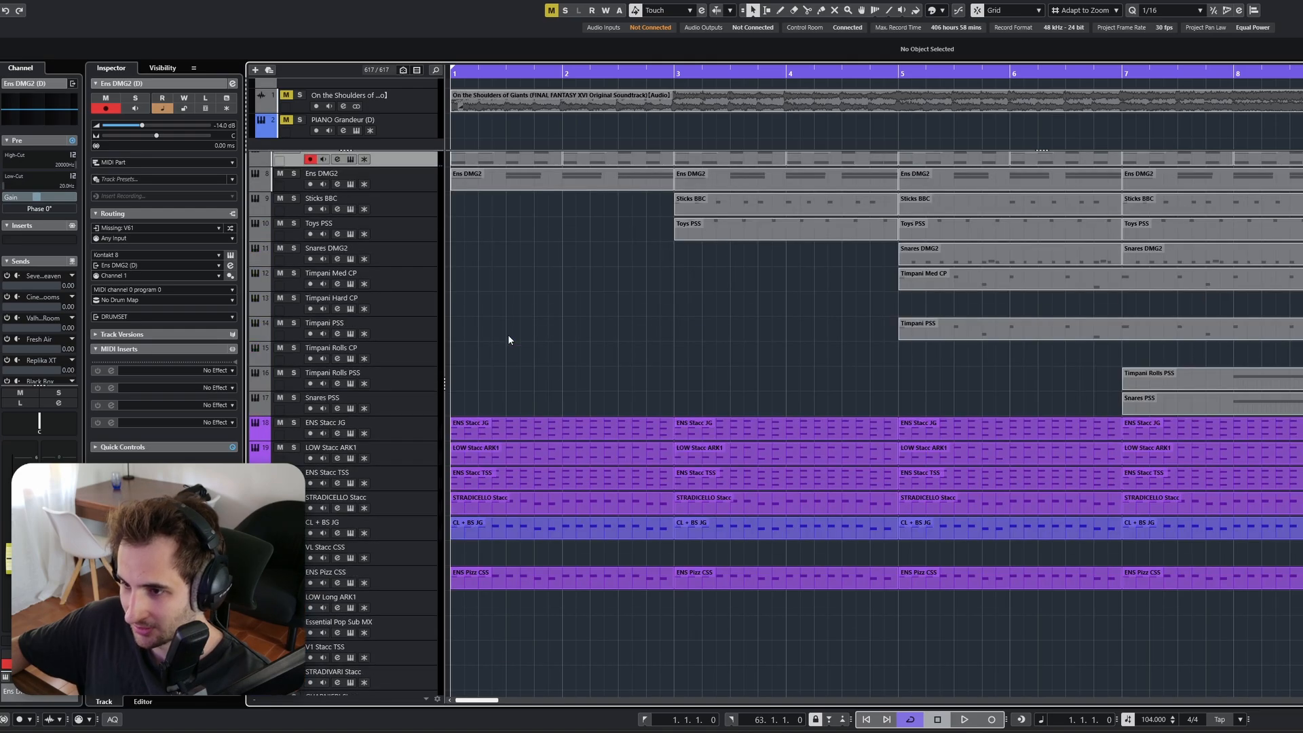
left_click(408, 428)
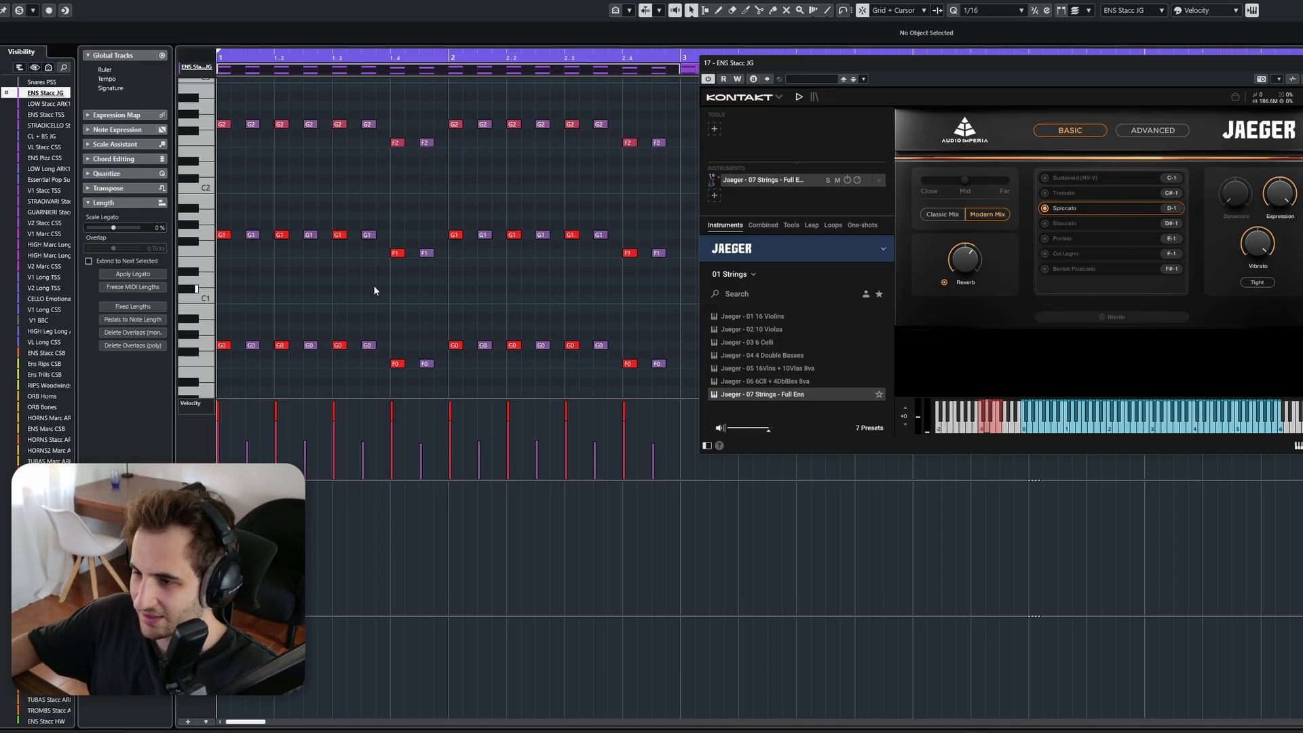
key("space")
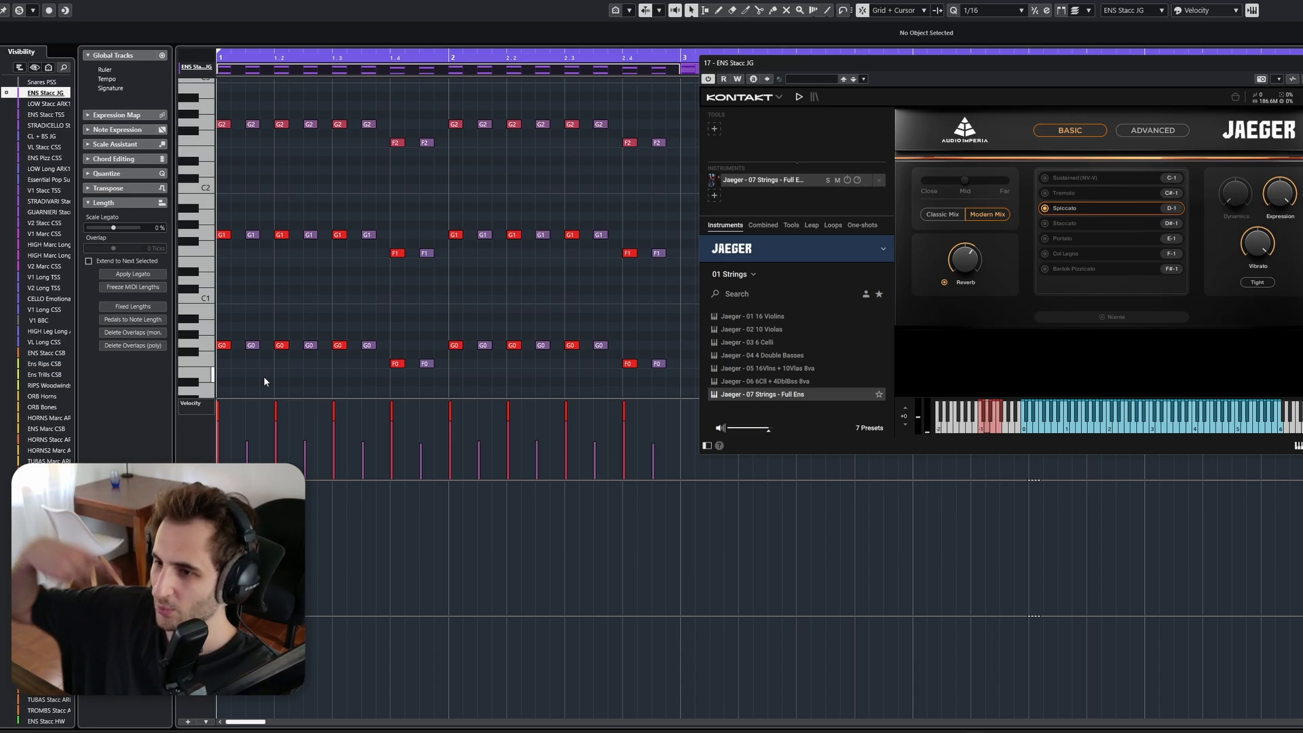
key("space")
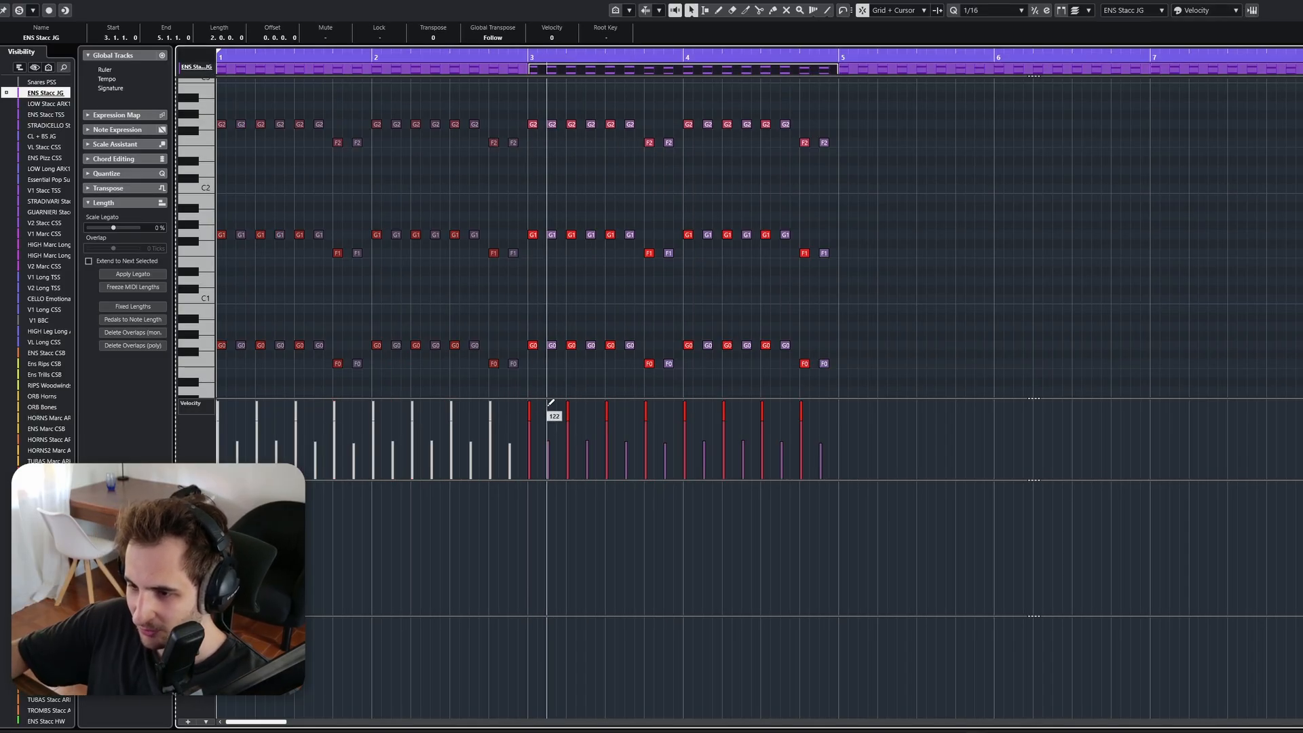
Raise all soft note velocities in bars 3 and 4 of the ENS Stacc JG part to the accent level and play it
mouse_move(535, 399)
left_mouse_down()
mouse_move(570, 370)
mouse_move(841, 357)
left_mouse_up()
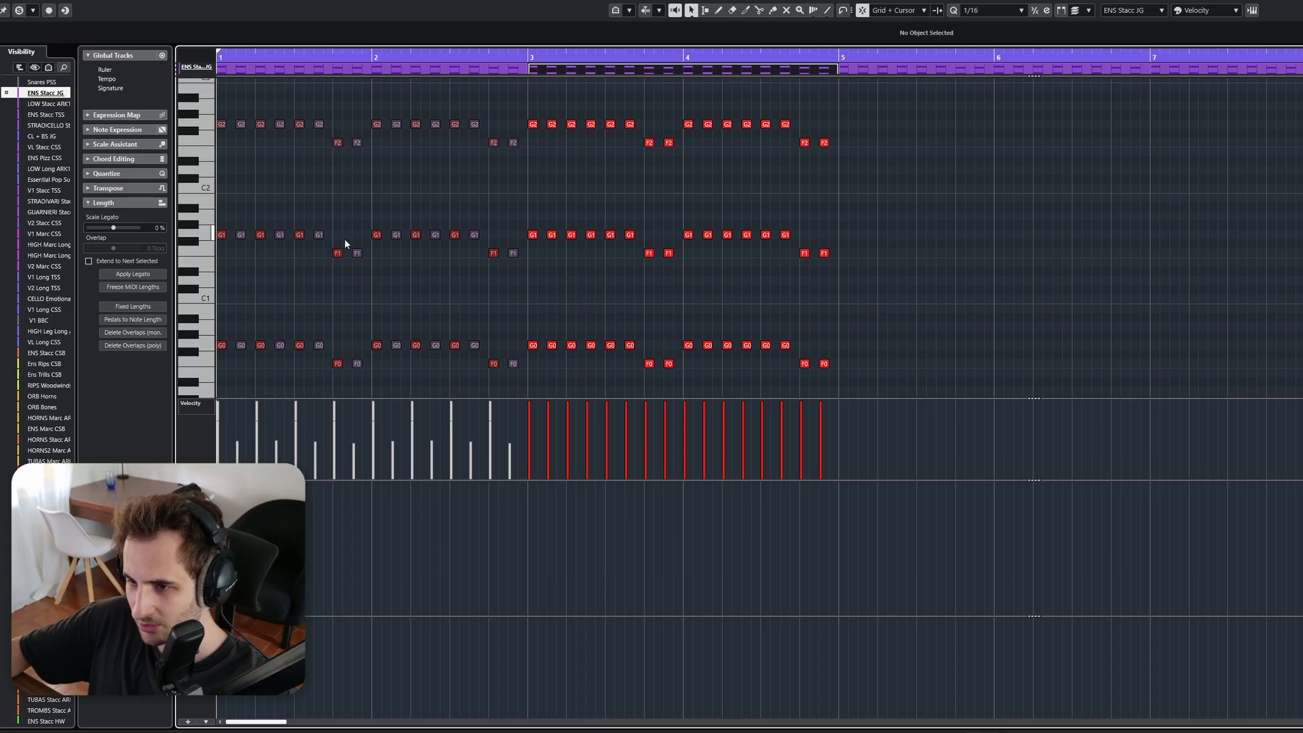
key("space")
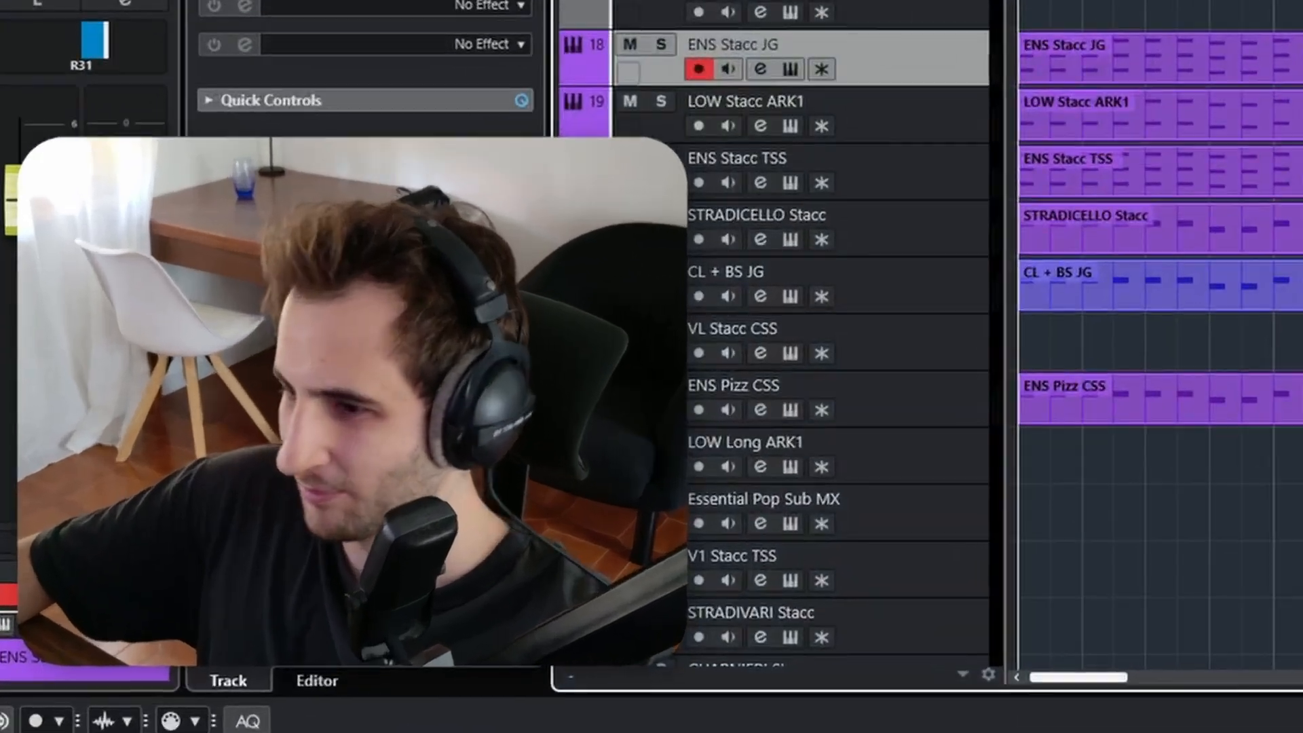
Open the Stradivari Cello instrument of the STRADICELLO Stacc track and listen to the track soloed
left_click(791, 240)
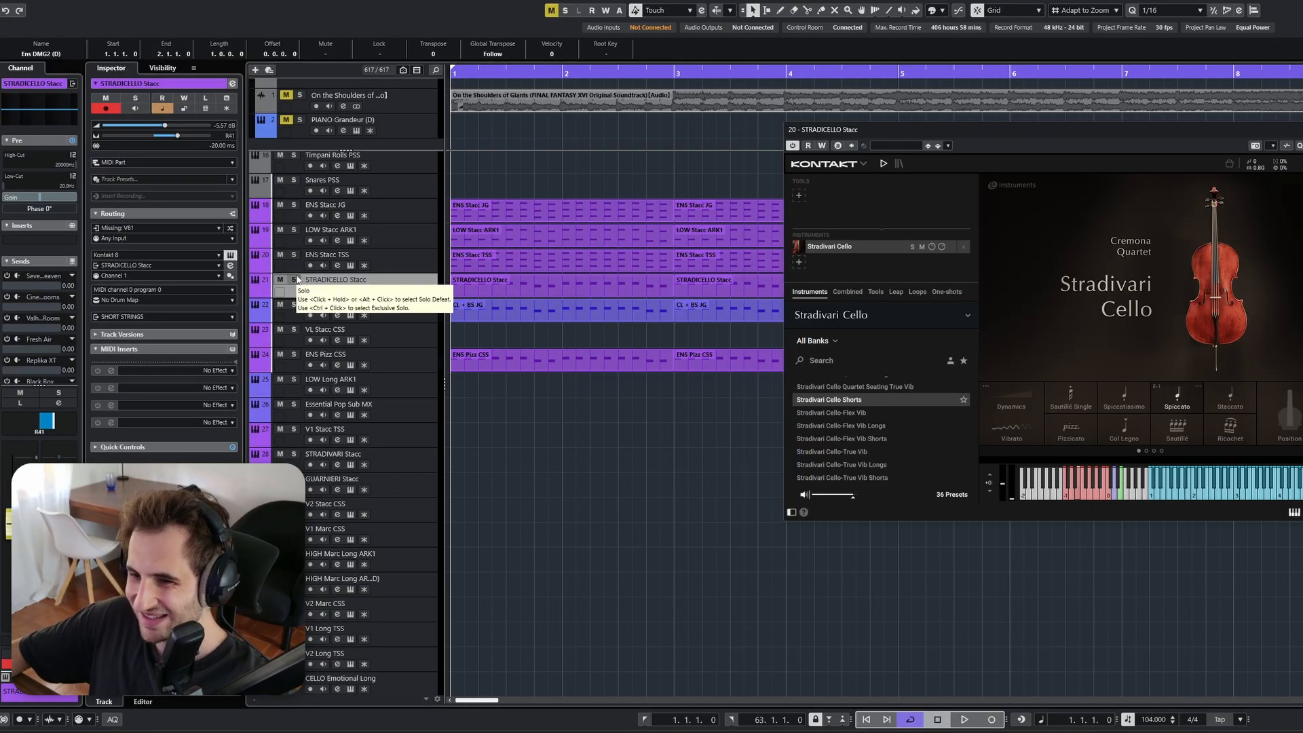
left_click(296, 279)
key("space")
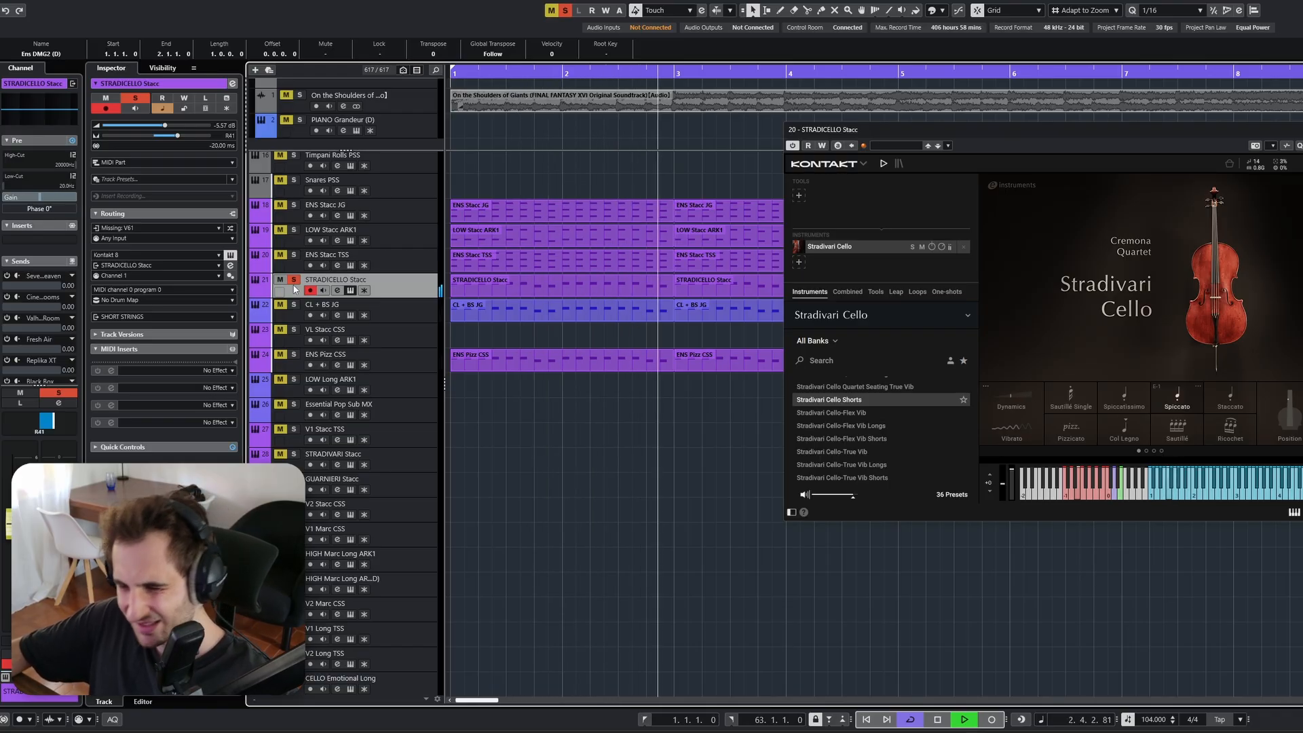
key("space")
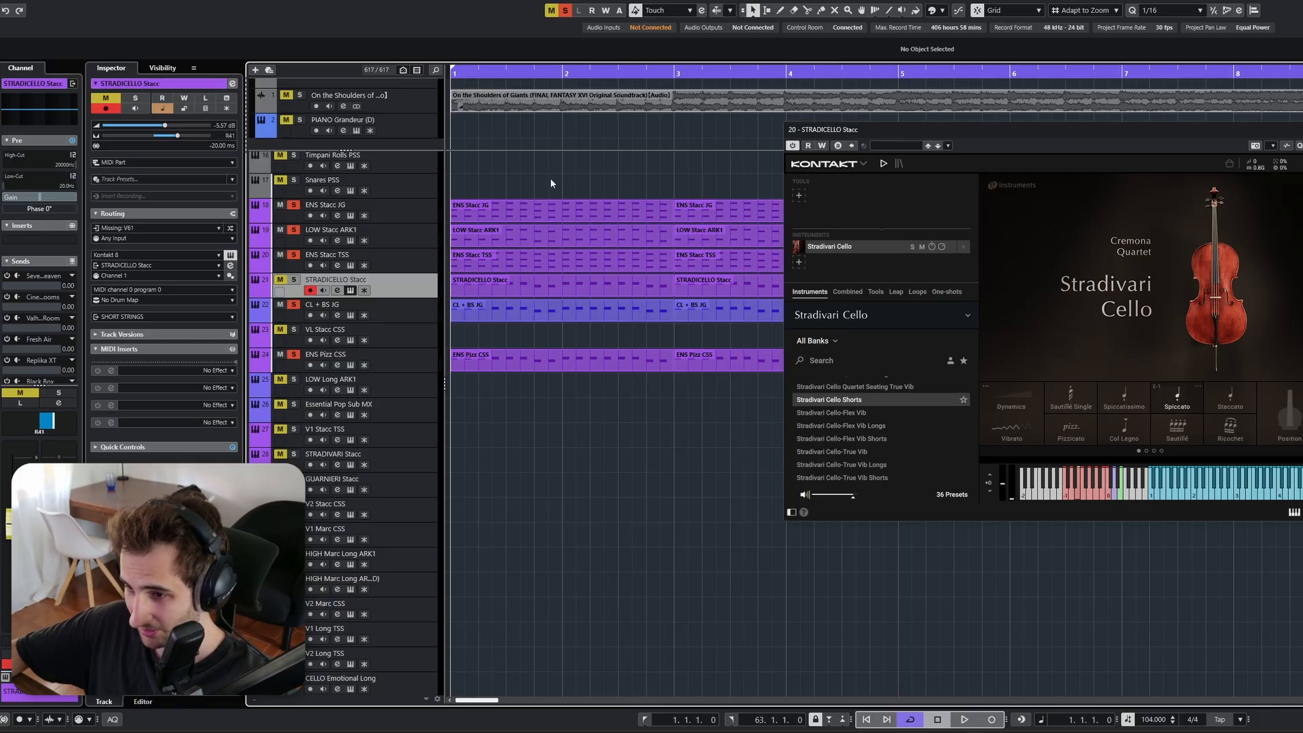
Play the other soloed short string tracks together, add STRADICELLO Stacc to the solo and move its instrument window aside
key("space")
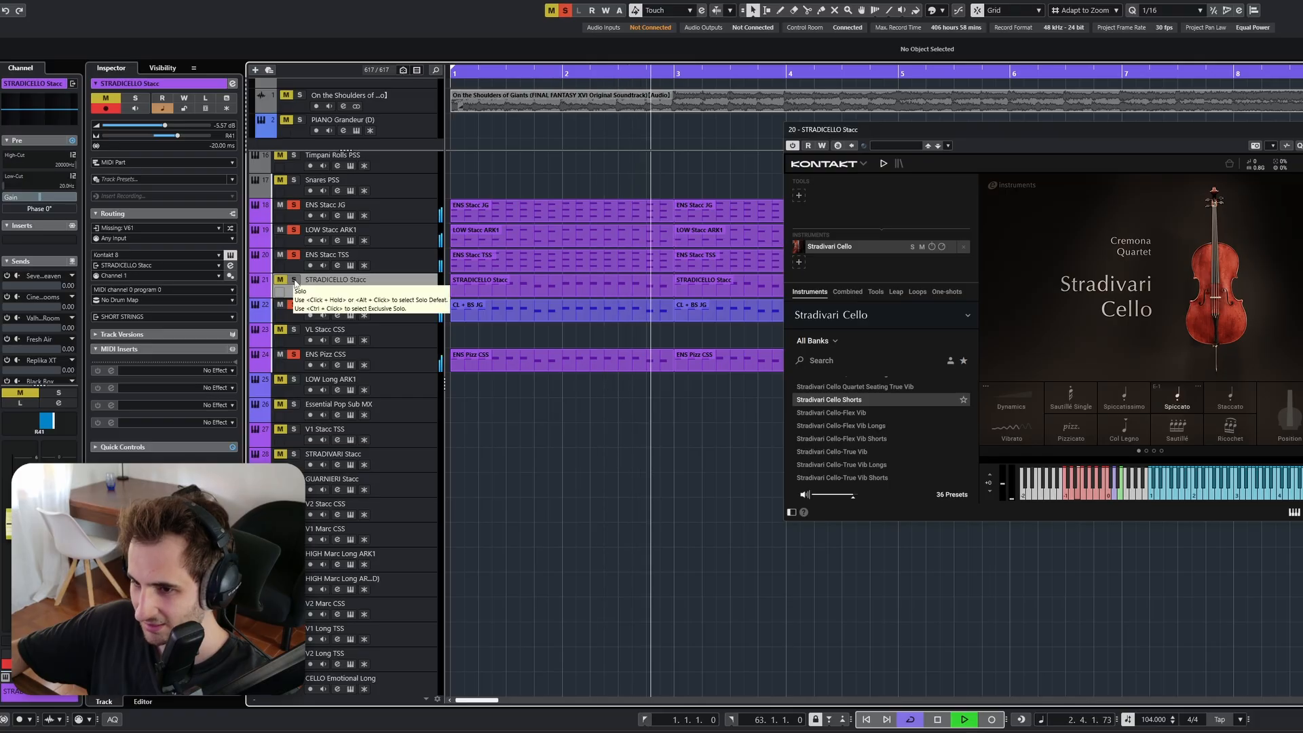
left_click(294, 279)
left_click_drag(1005, 130, 1248, 134)
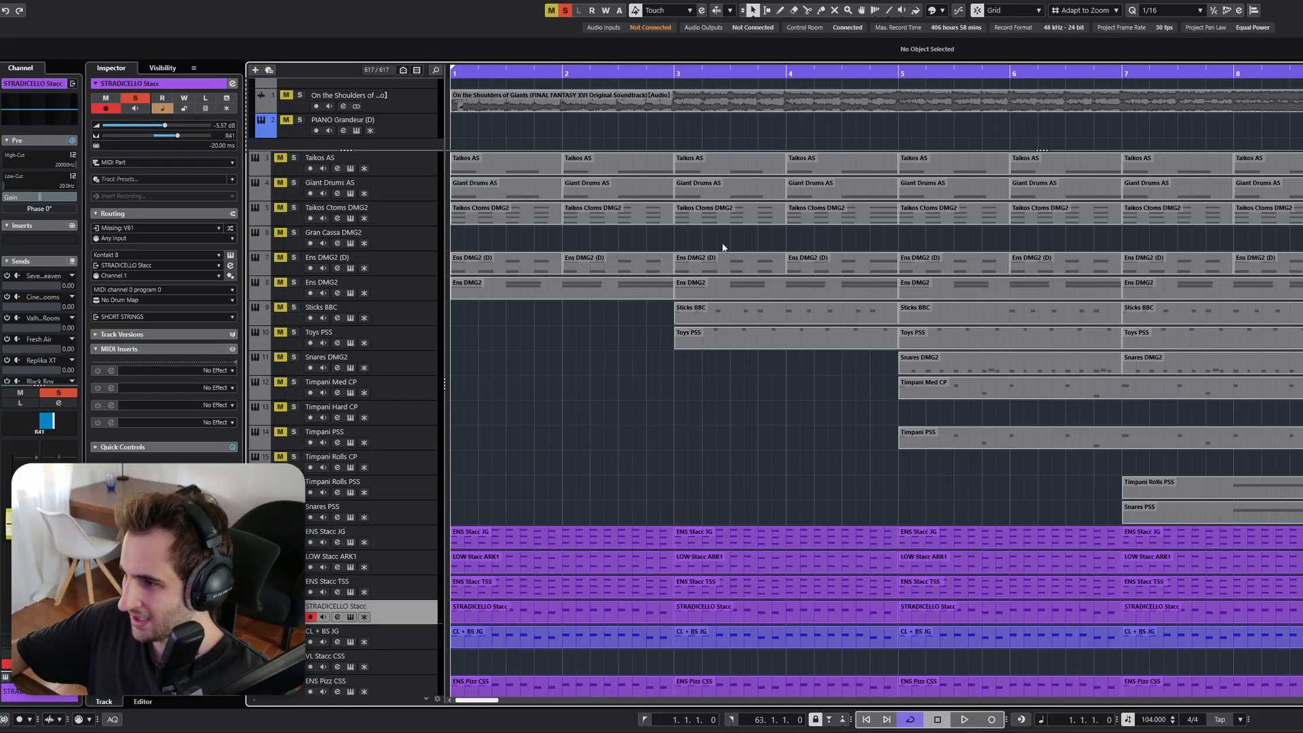
View the instruments of LOW Stacc ARK1, ENS Stacc TSS, STRADICELLO Stacc and ENS Pizz CSS, arranging their windows over the project
scroll(629, 320, "down", 3)
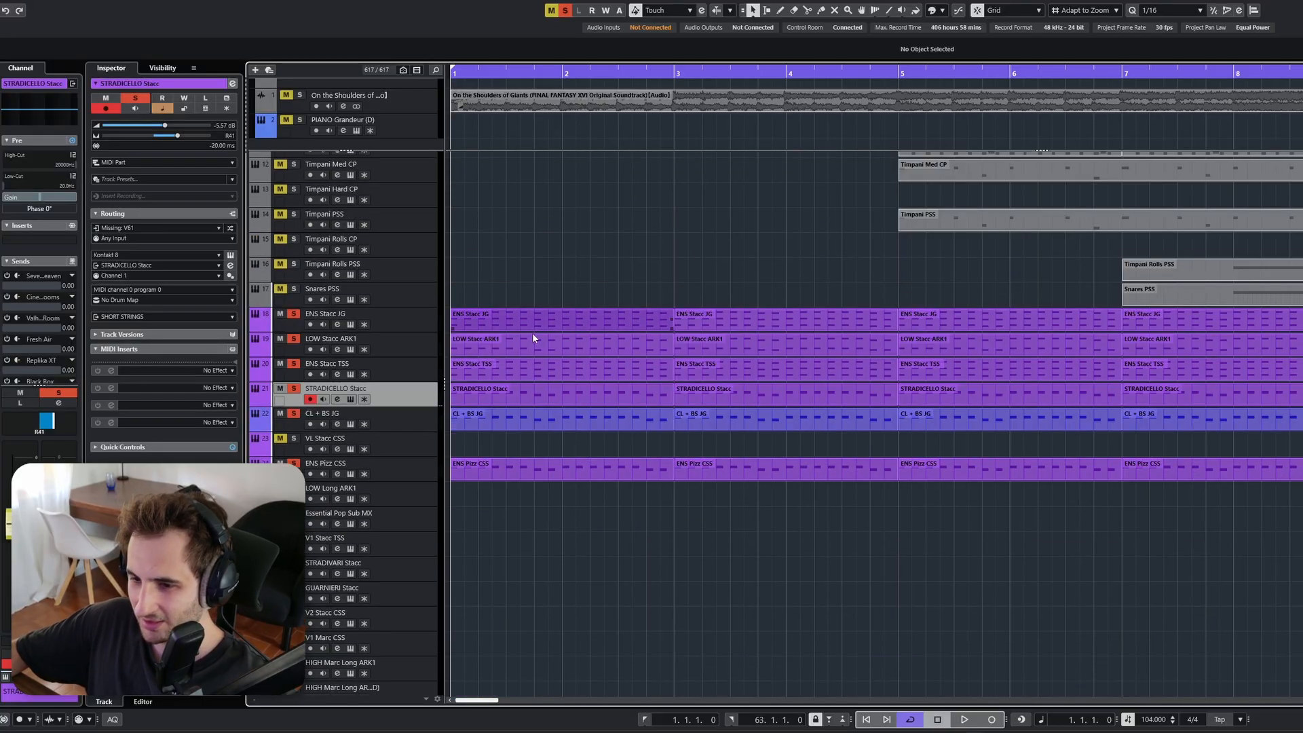
left_click(361, 352)
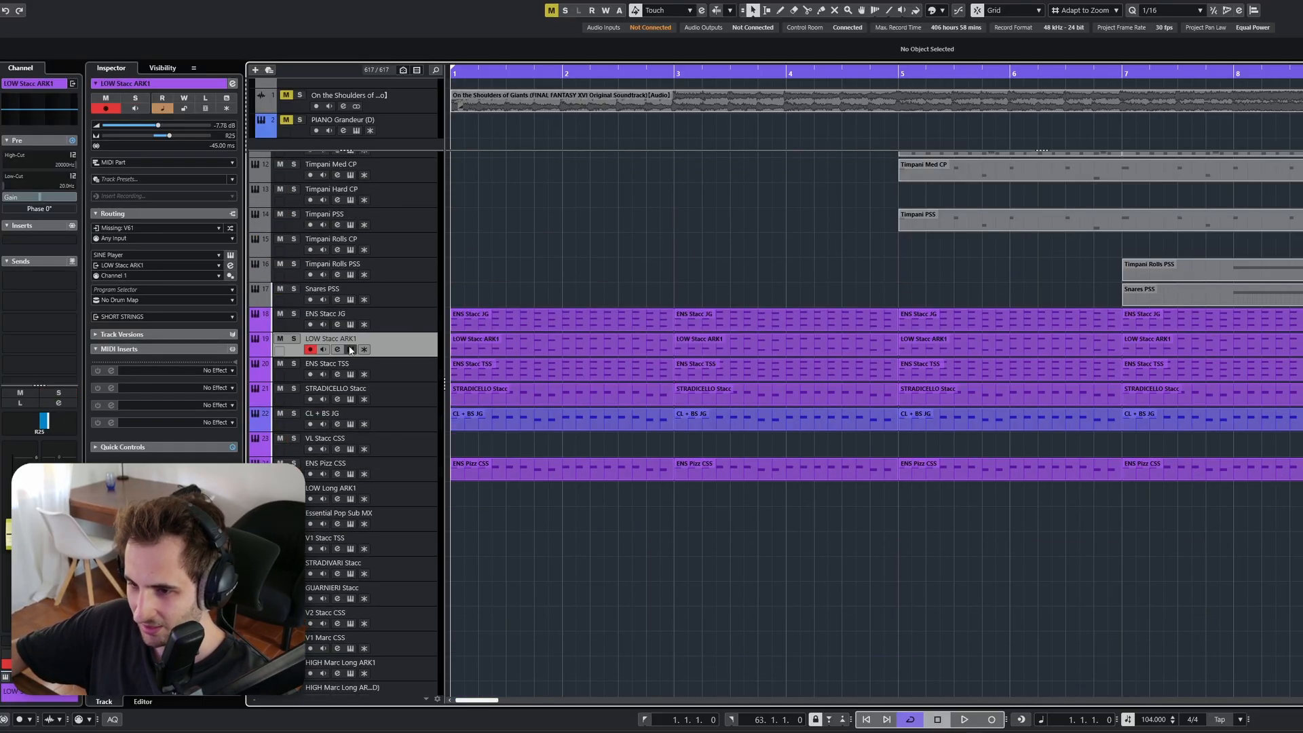
left_click(350, 349)
left_click(350, 375)
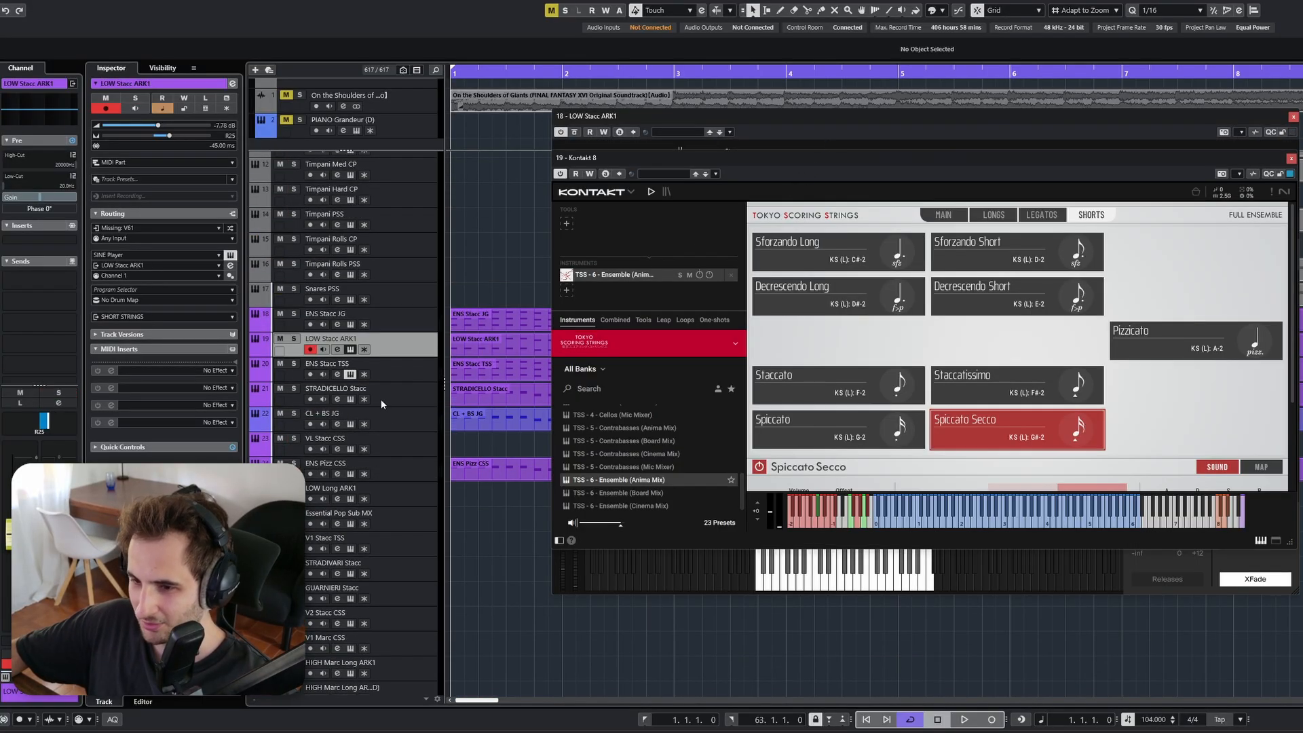
left_click(351, 400)
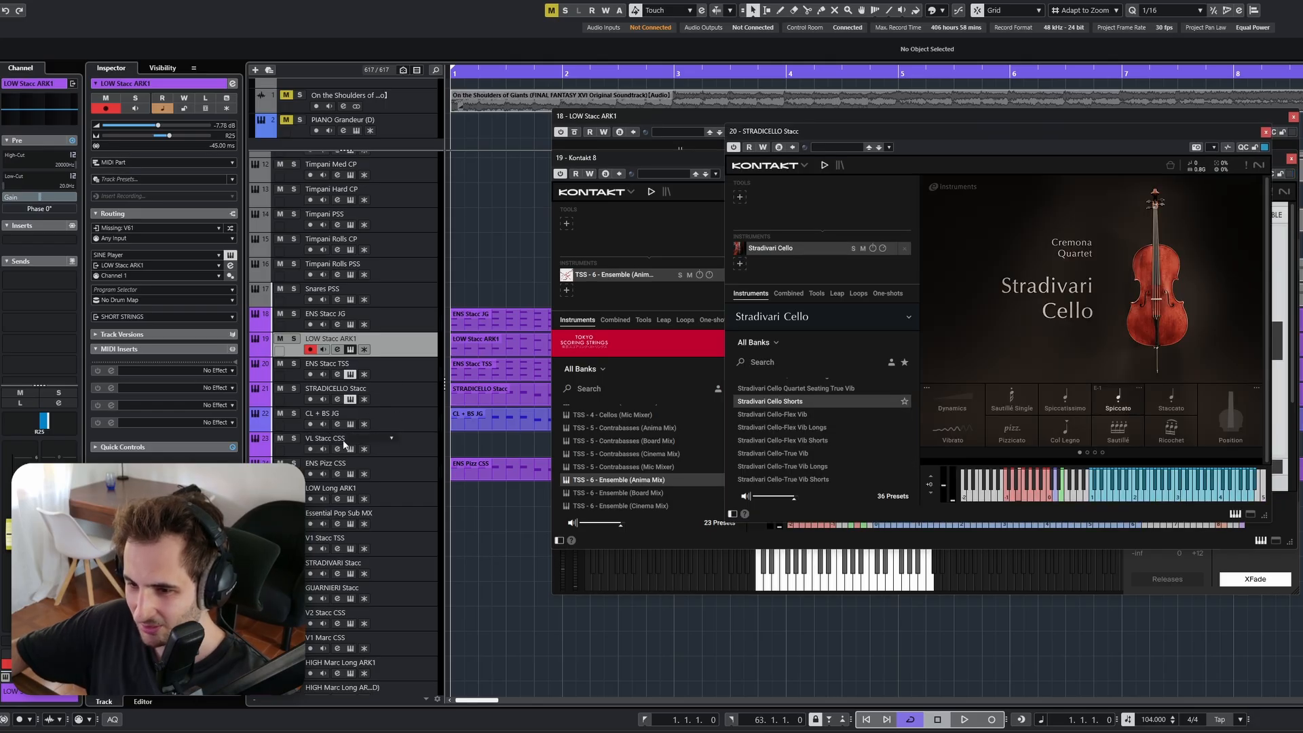
left_click(350, 474)
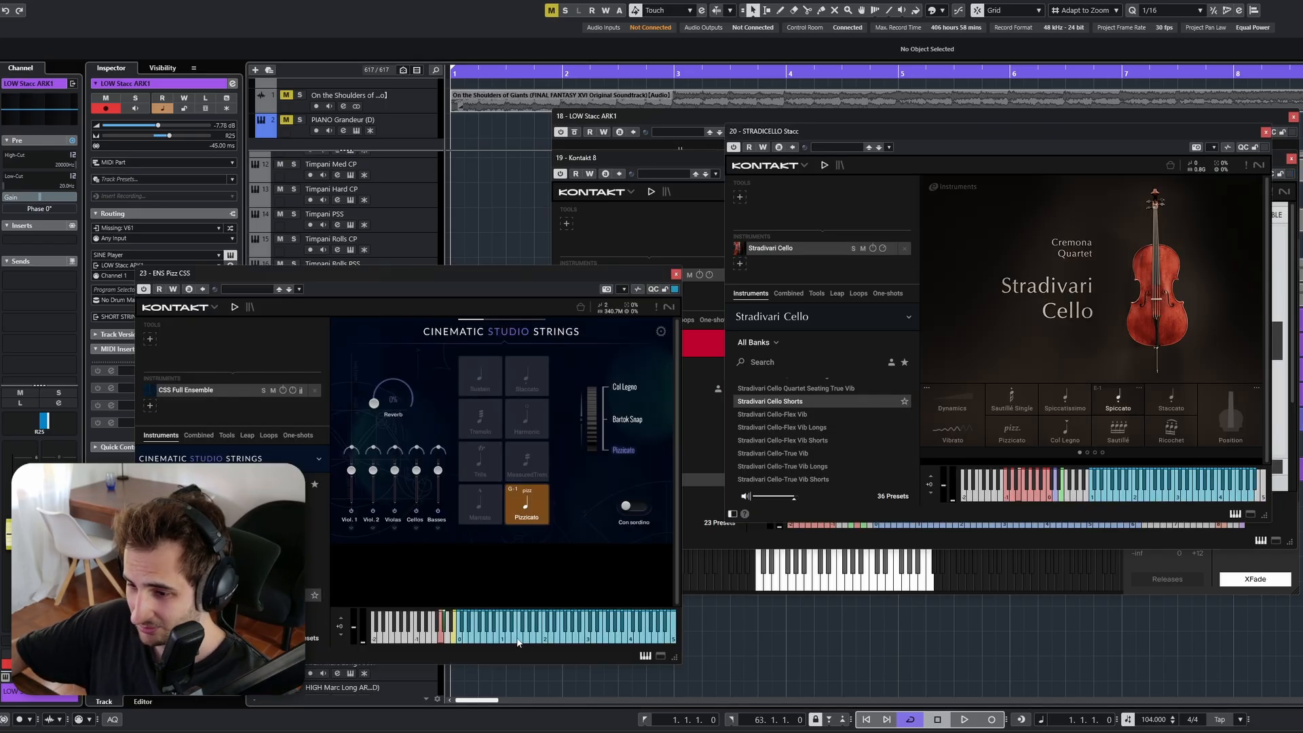
left_click_drag(537, 276, 1118, 205)
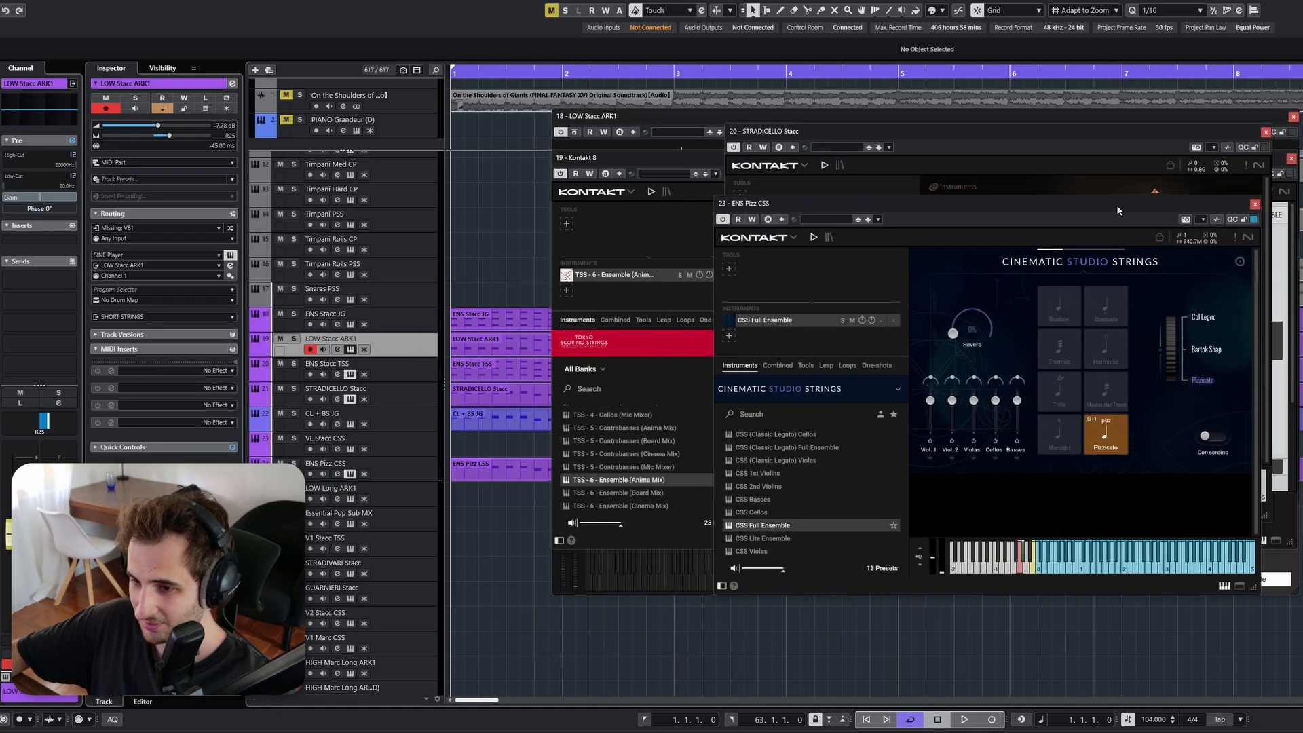
left_click_drag(1255, 64, 897, 201)
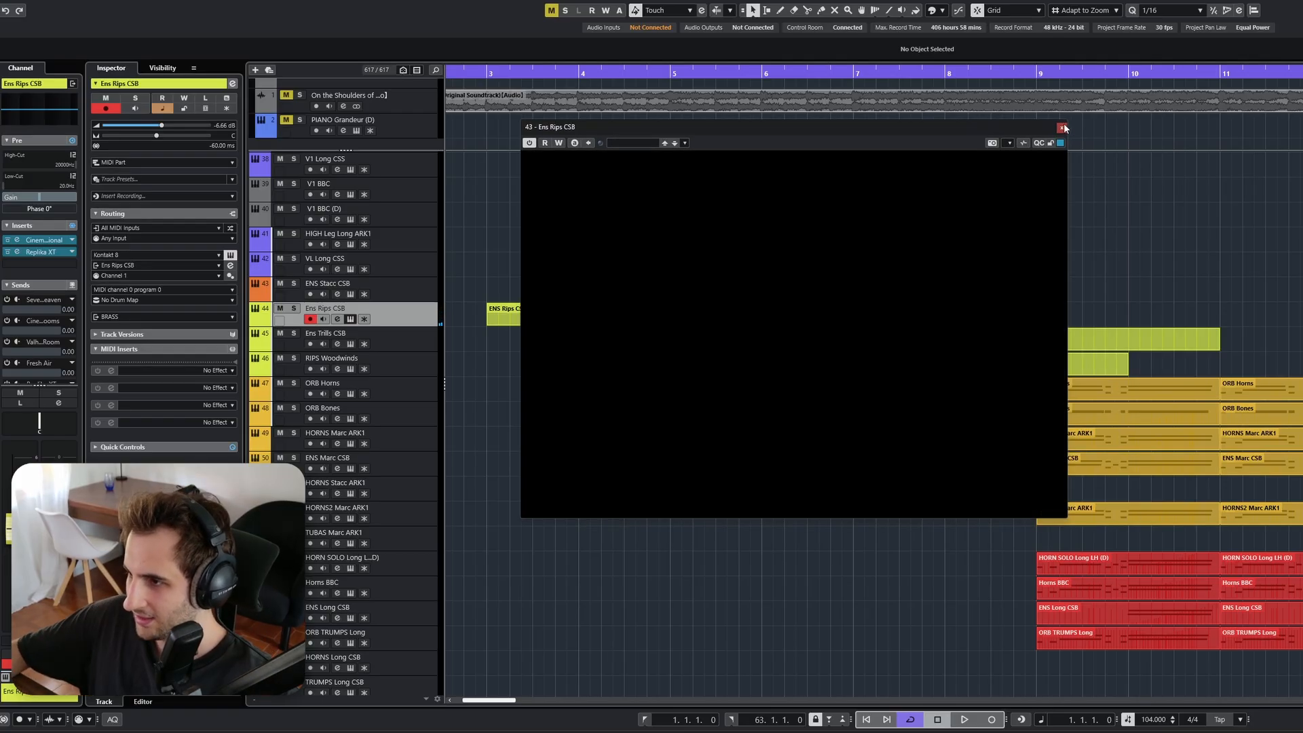
Close the Ens Rips CSB instrument and play the full arrangement into bar 7, looking over the string and brass tracks
left_click(1064, 123)
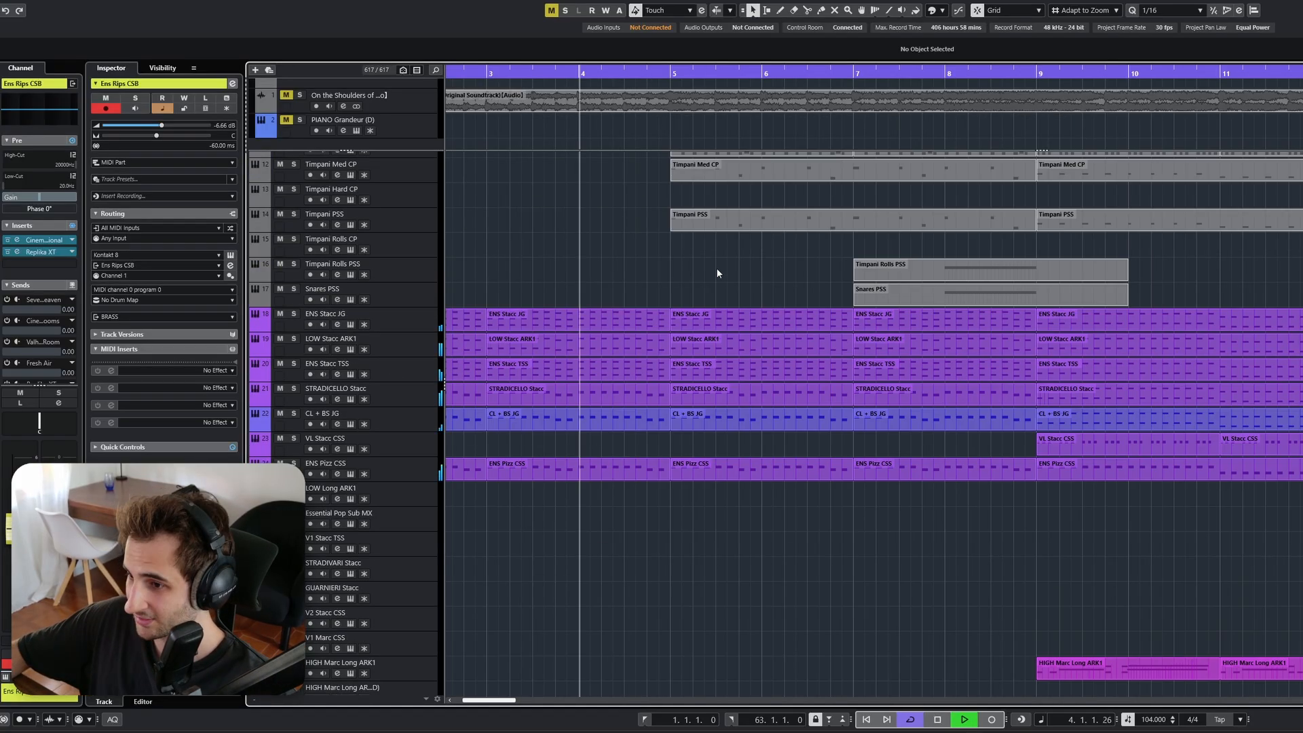
scroll(786, 273, "up", 1)
scroll(789, 273, "down", 5)
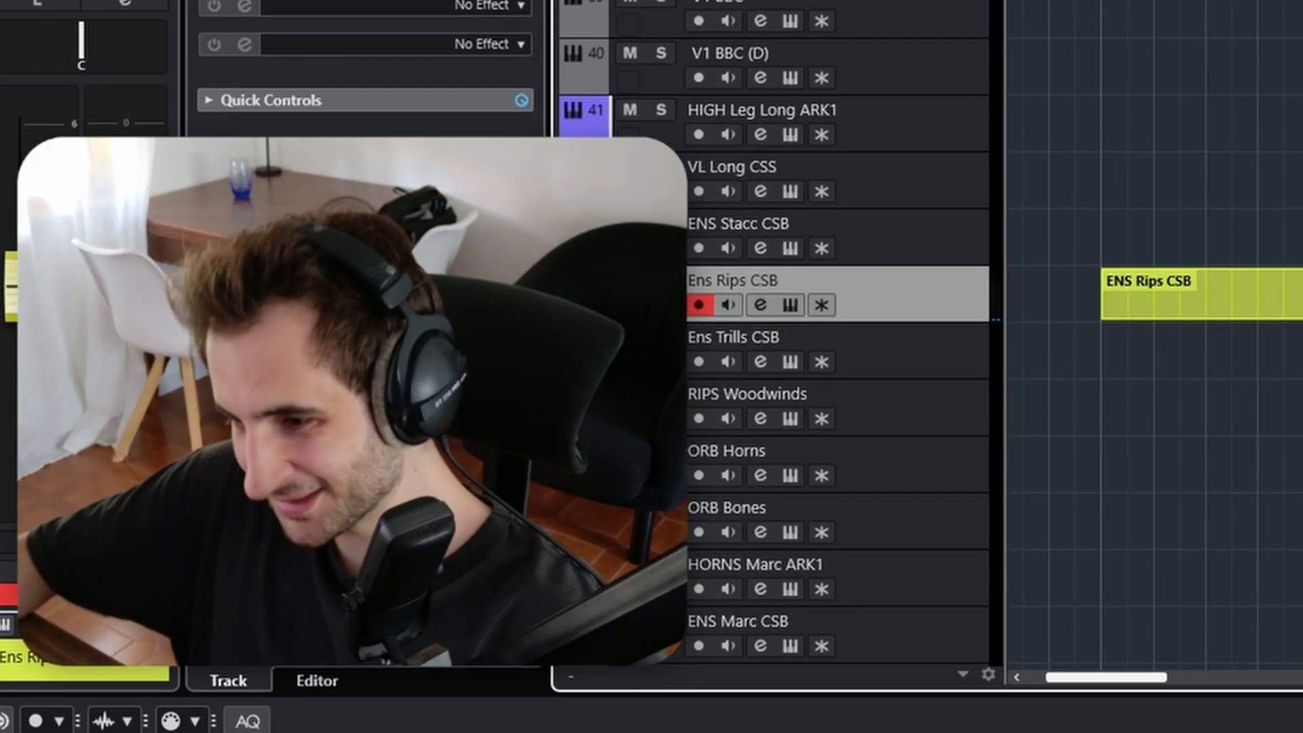
left_click(912, 78)
scroll(1004, 312, "up", 3)
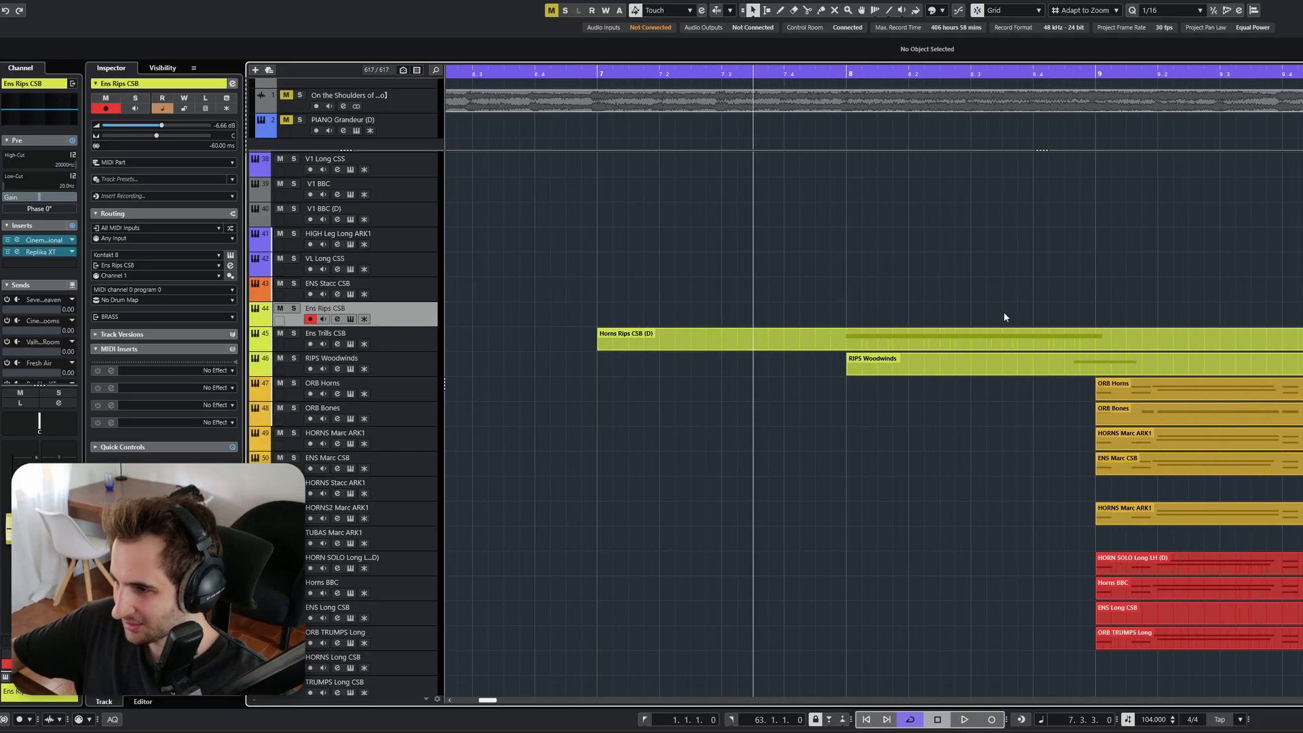
Solo the Ens Trills CSB track, close its Cinematic Studio Brass instrument and examine its part leading into bar 9
left_click(294, 333)
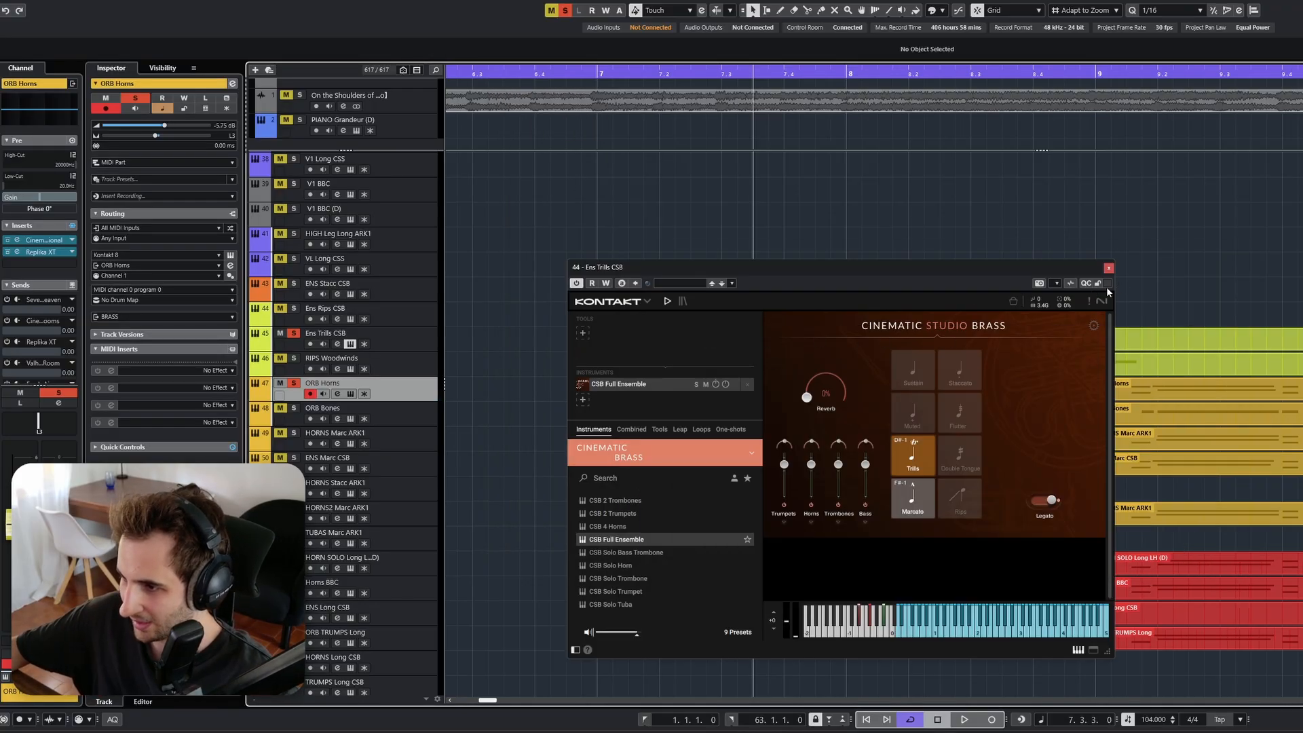
left_click(1108, 269)
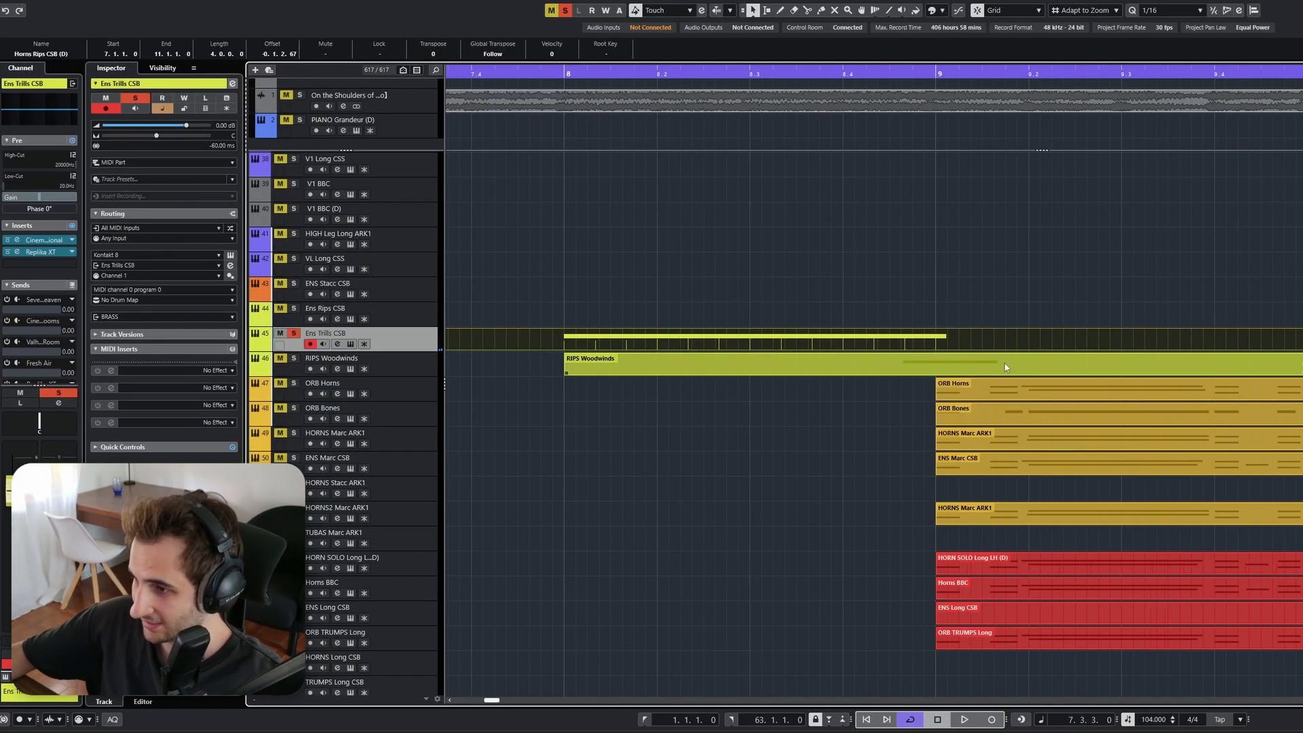
left_click(907, 255)
scroll(907, 263, "down", 2)
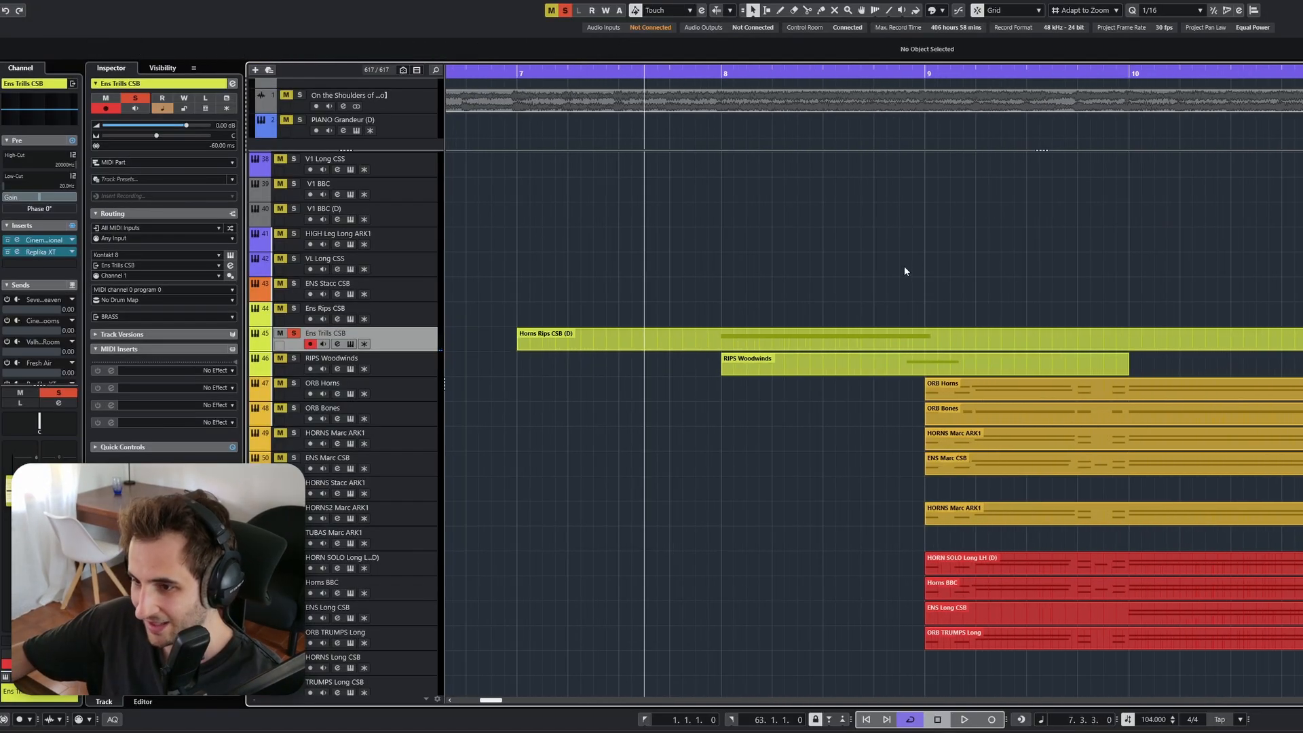
Unsolo the Ens Trills CSB track and play the full arrangement from bar 7 through the brass entry at bar 9
scroll(713, 317, "up", 3)
key("s")
key("space")
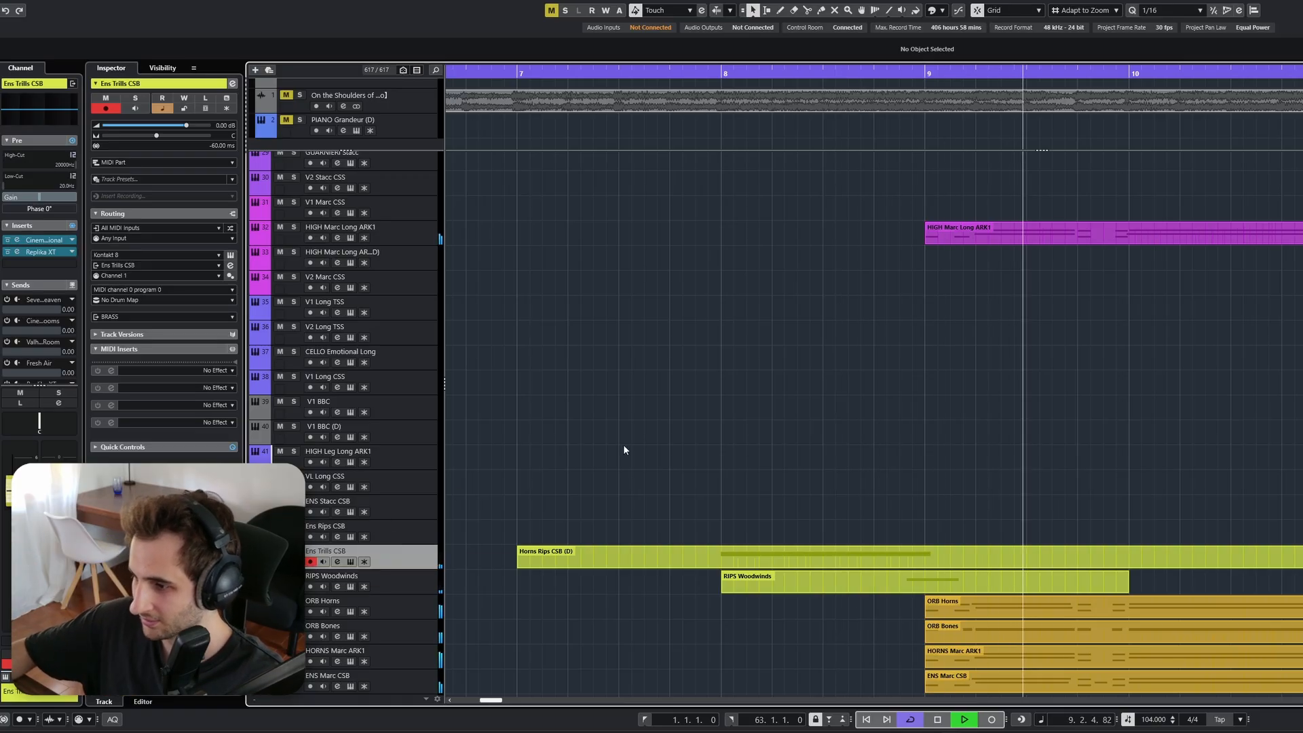
scroll(981, 380, "down", 2)
key("space")
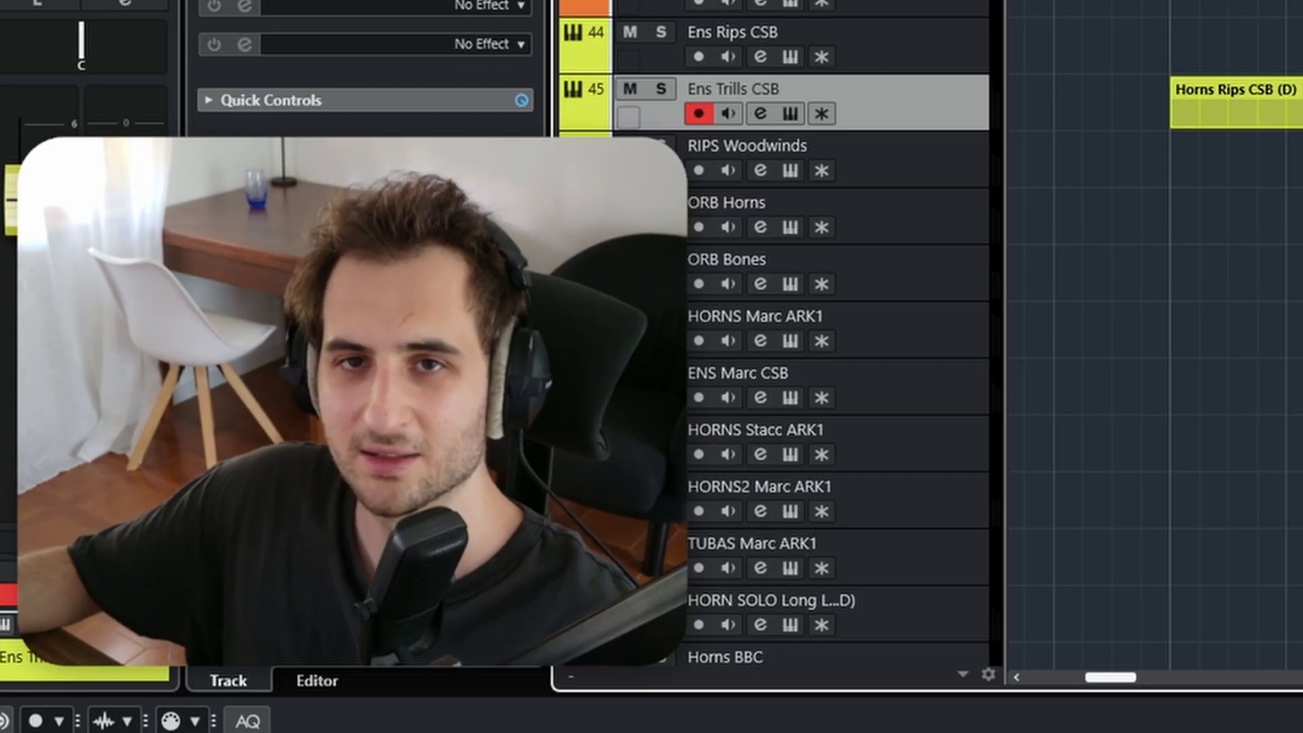
Look over the rips and brass tracks leading into bar 9 and open the RIPS Woodwinds instrument
scroll(941, 422, "up", 1)
scroll(941, 423, "down", 5)
scroll(894, 368, "up", 5)
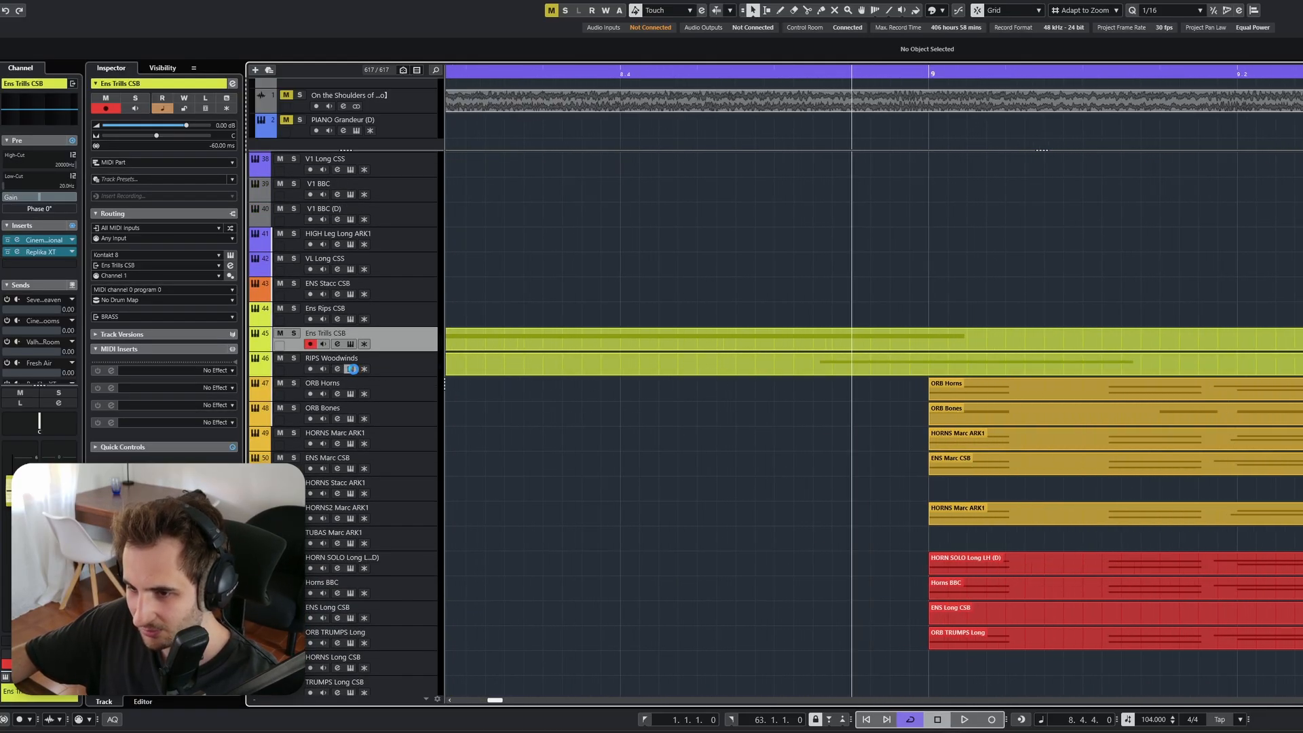
left_click(352, 369)
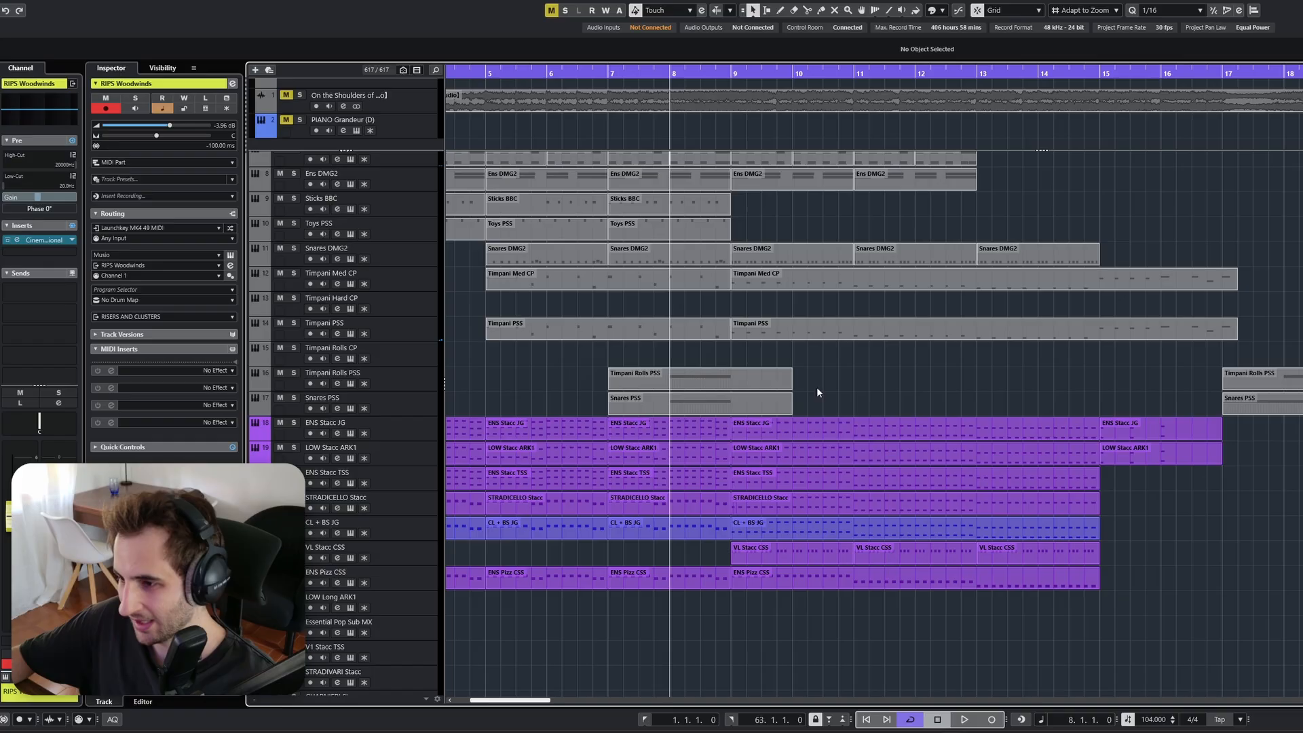
Look over the percussion, string and brass tracks around bar 8, and play the full arrangement from bar 8 into bar 13
scroll(674, 638, "up", 3)
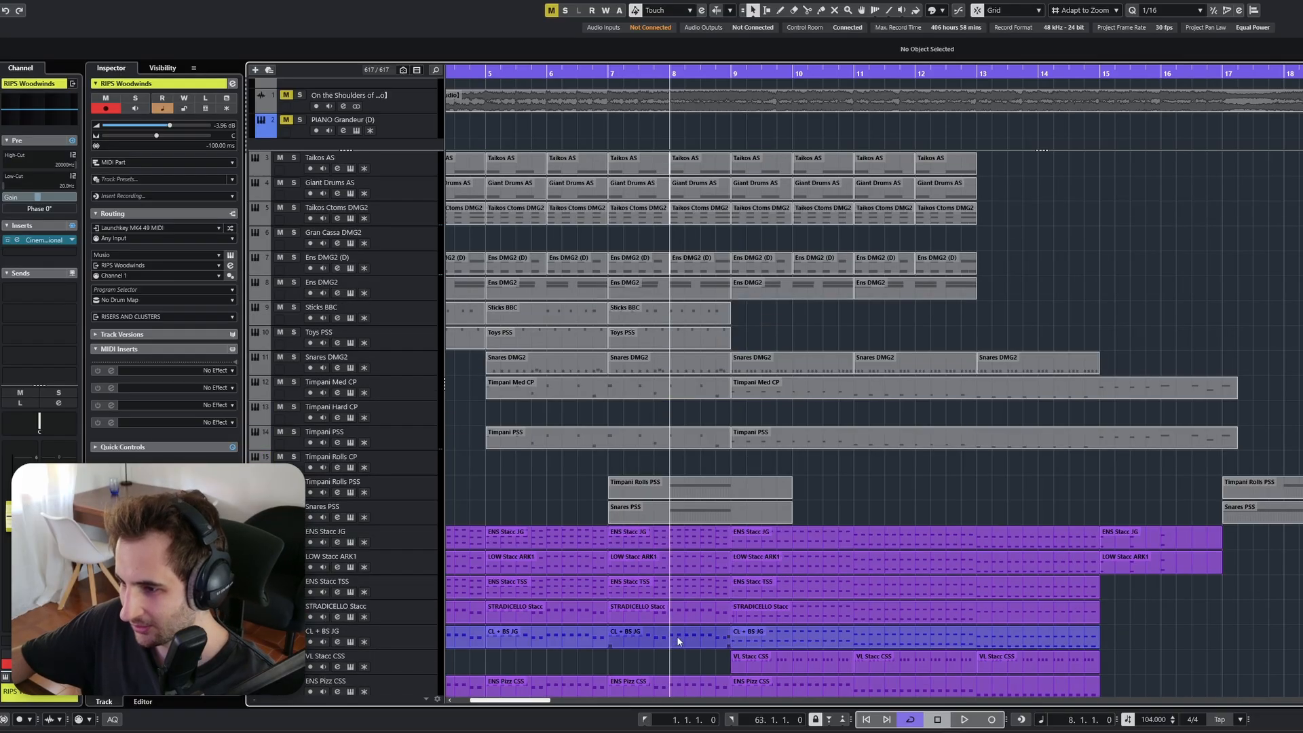
scroll(678, 635, "up", 5)
scroll(897, 421, "down", 8)
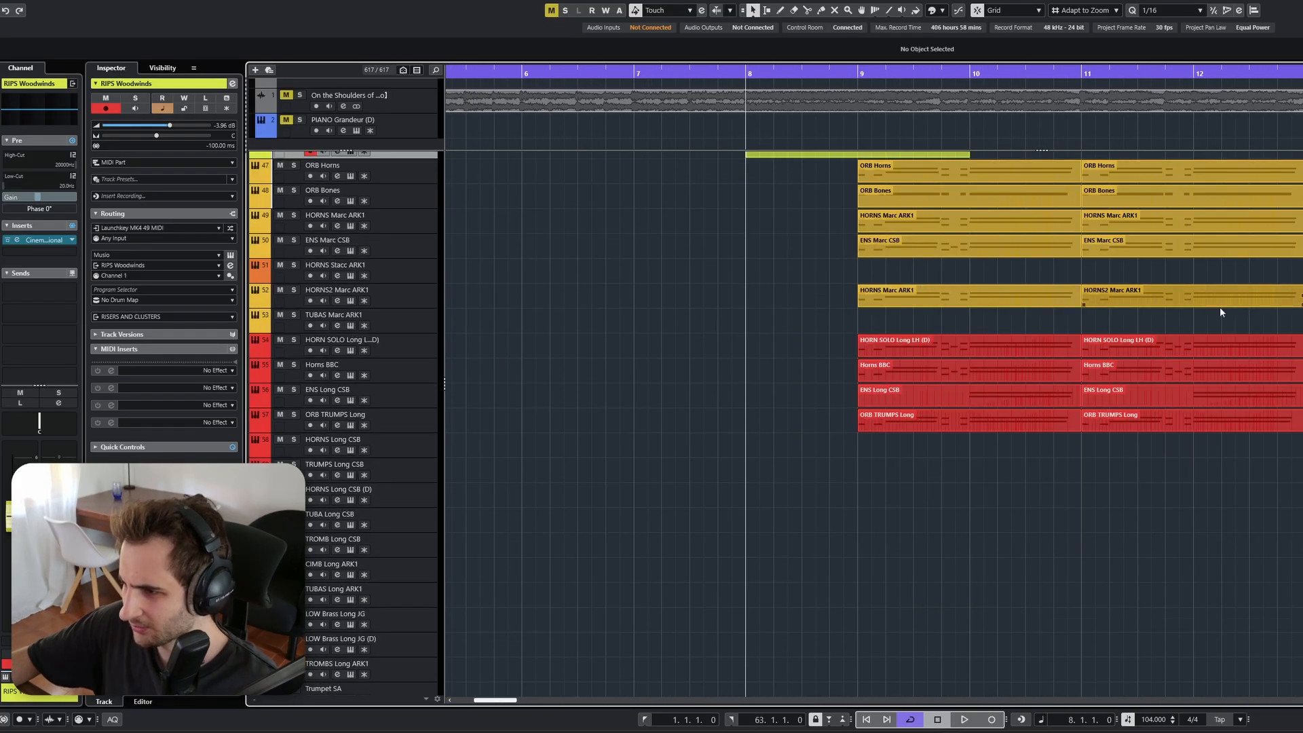
scroll(1215, 312, "down", 3)
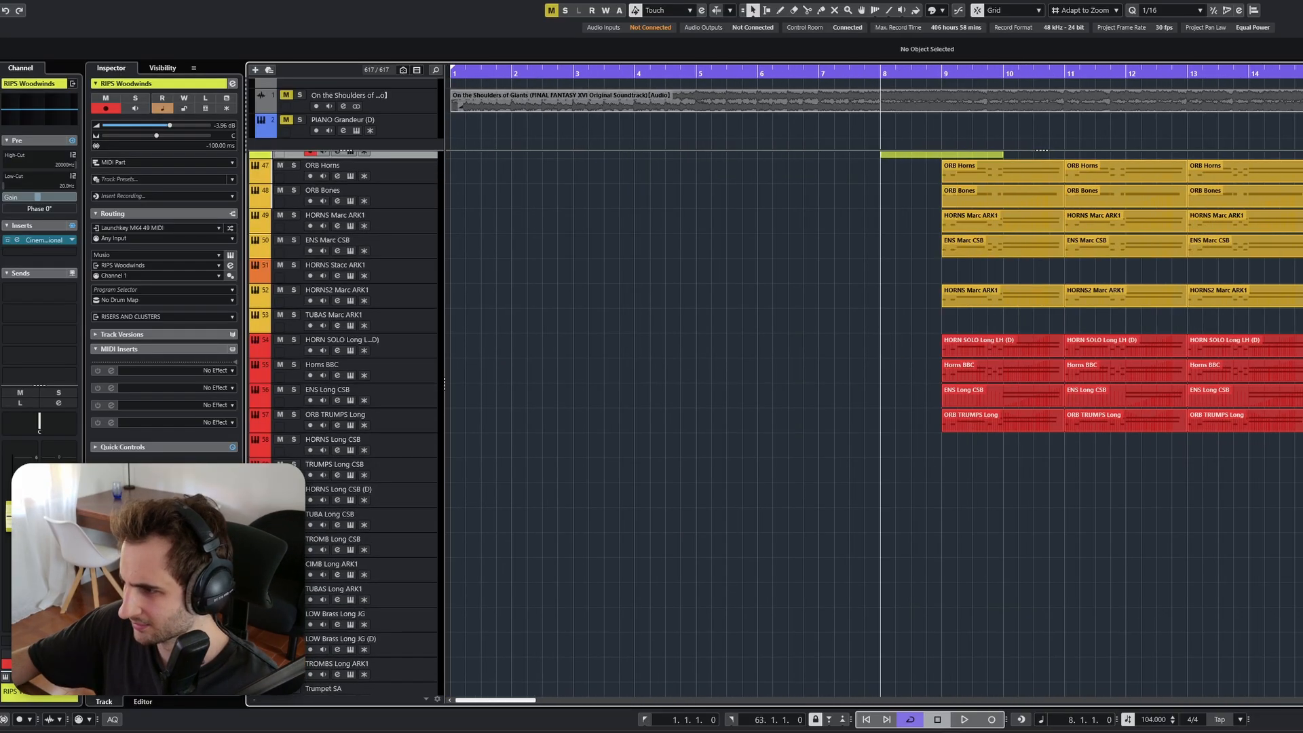
scroll(1290, 326, "up", 3)
scroll(869, 357, "up", 3)
key("space")
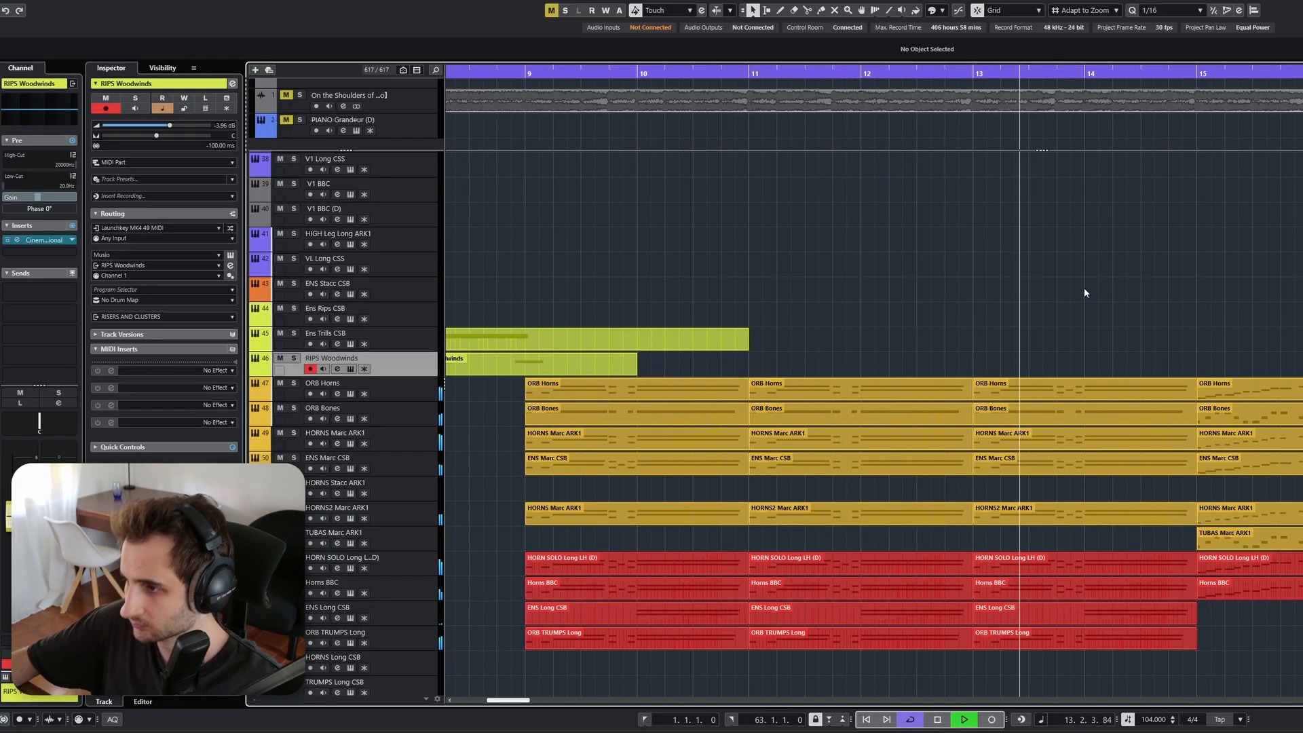
Examine the notes and velocities of the LOW Stacc ARK1 part from bar 9 in the key editor during playback
scroll(1084, 287, "up", 9)
double_click(858, 233)
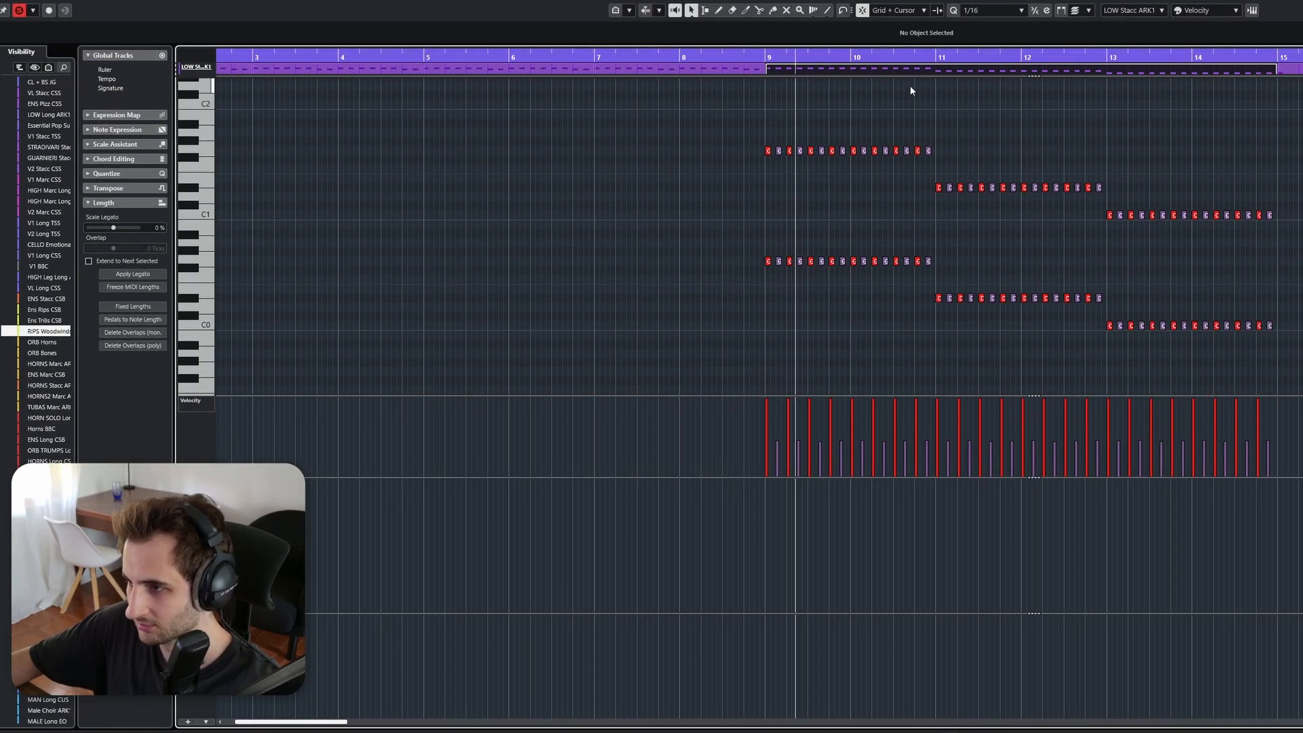
scroll(942, 132, "up", 3)
scroll(1039, 140, "down", 4)
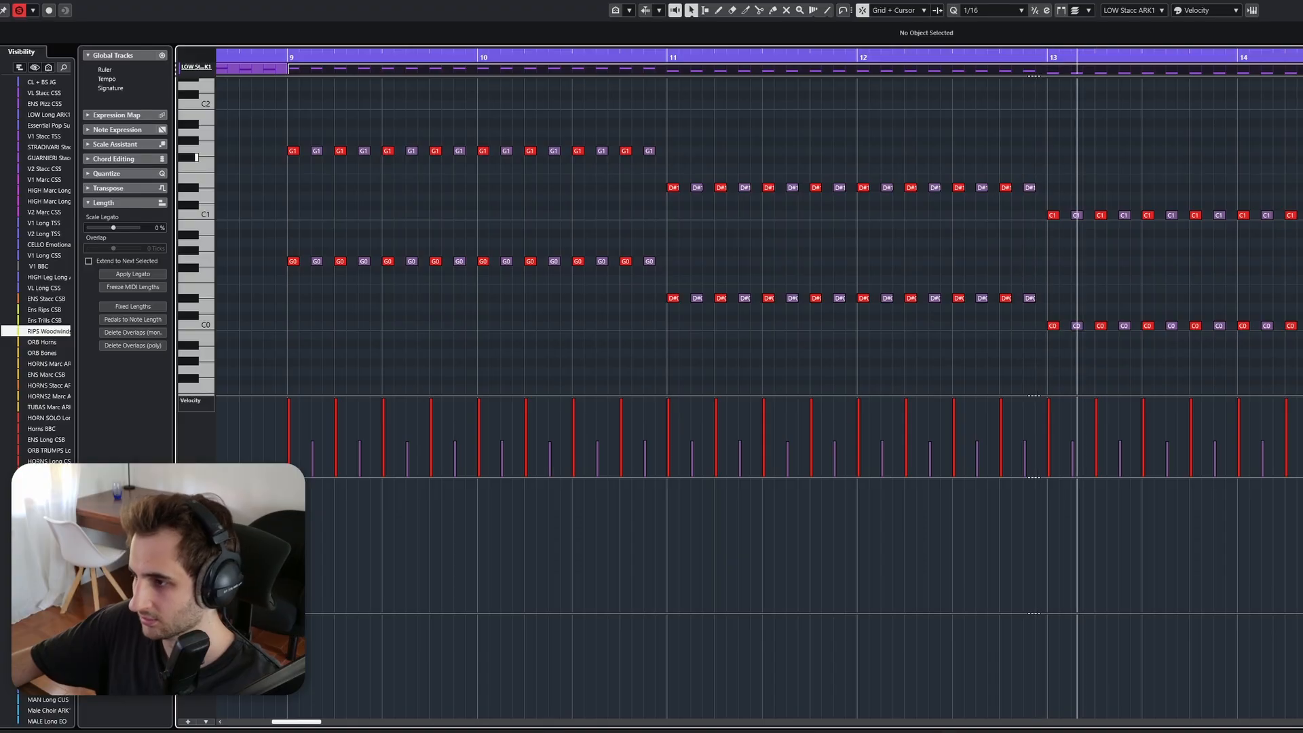
key("space")
left_click(20, 11)
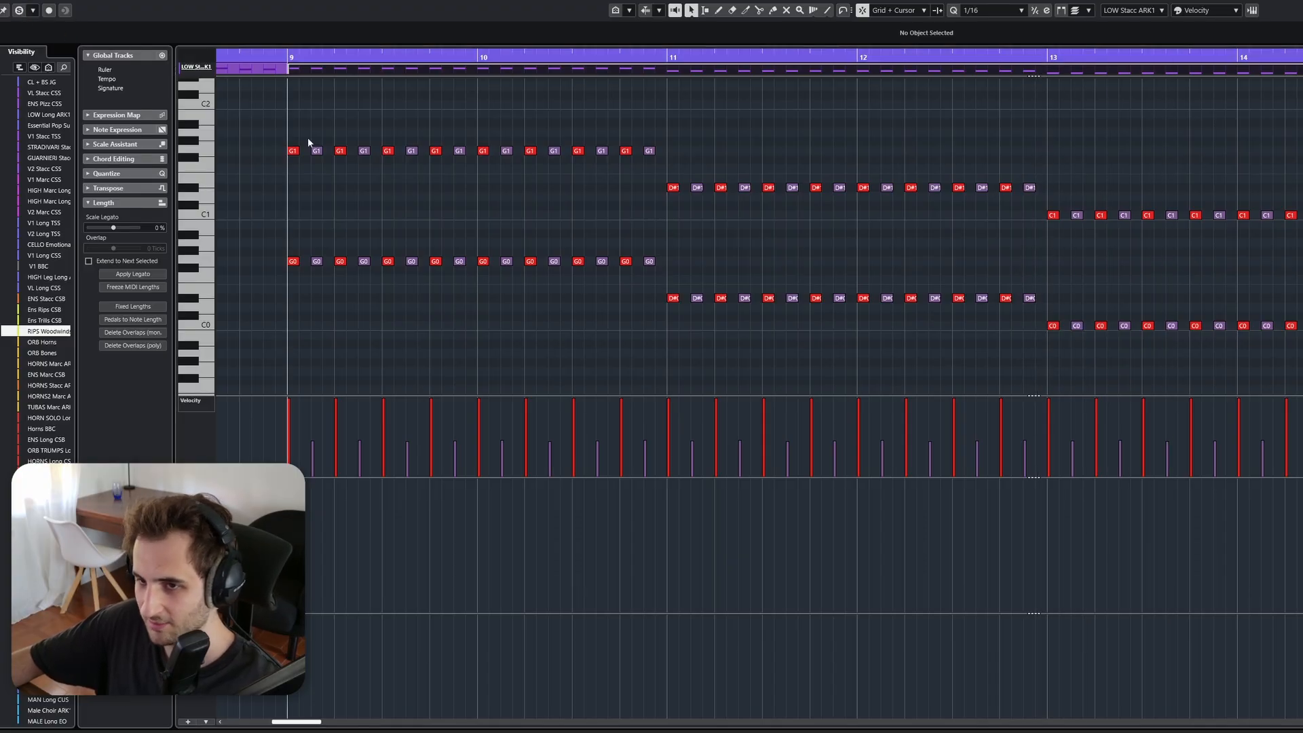
left_click(346, 188)
key("Return")
Look over the string and brass tracks in the arrangement from bar 9 through the section after bar 17
left_click(1066, 456)
scroll(1061, 390, "down", 8)
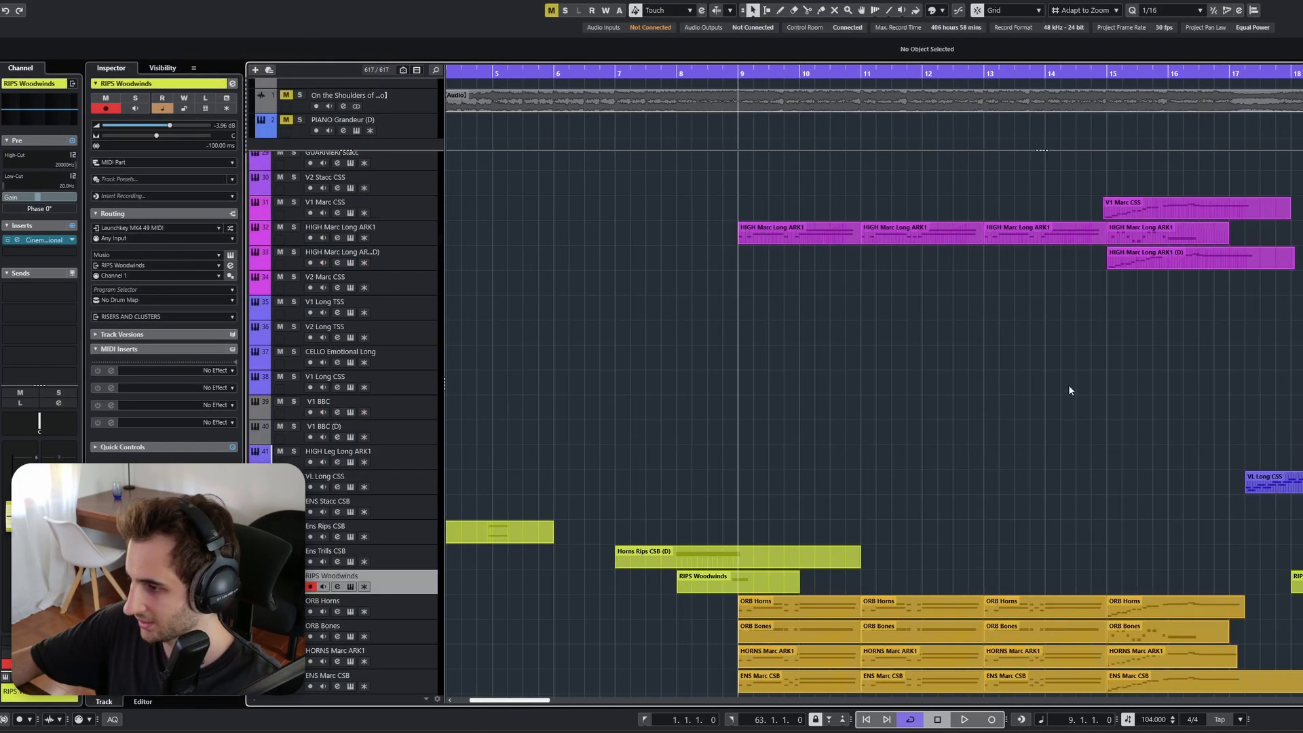
scroll(1243, 271, "up", 4)
scroll(1245, 272, "up", 1)
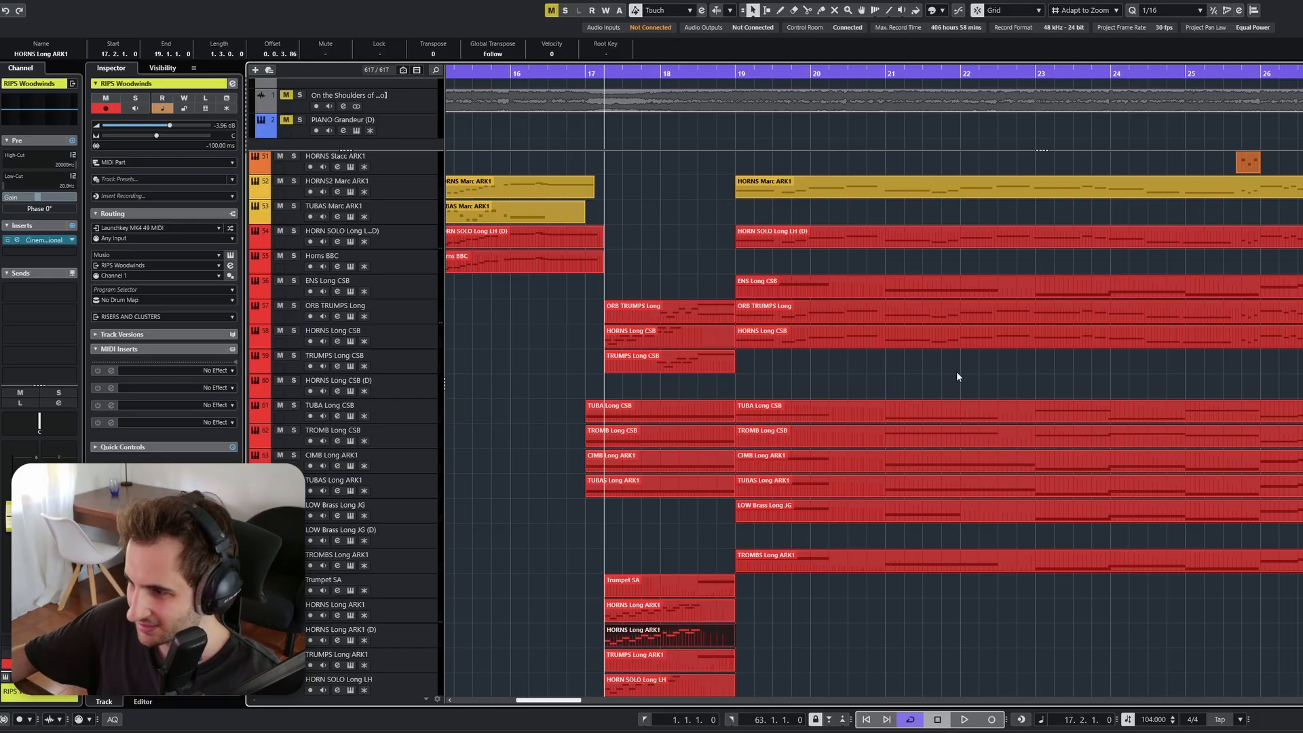
scroll(1005, 384, "down", 5)
scroll(1086, 415, "up", 8)
scroll(1078, 435, "down", 5)
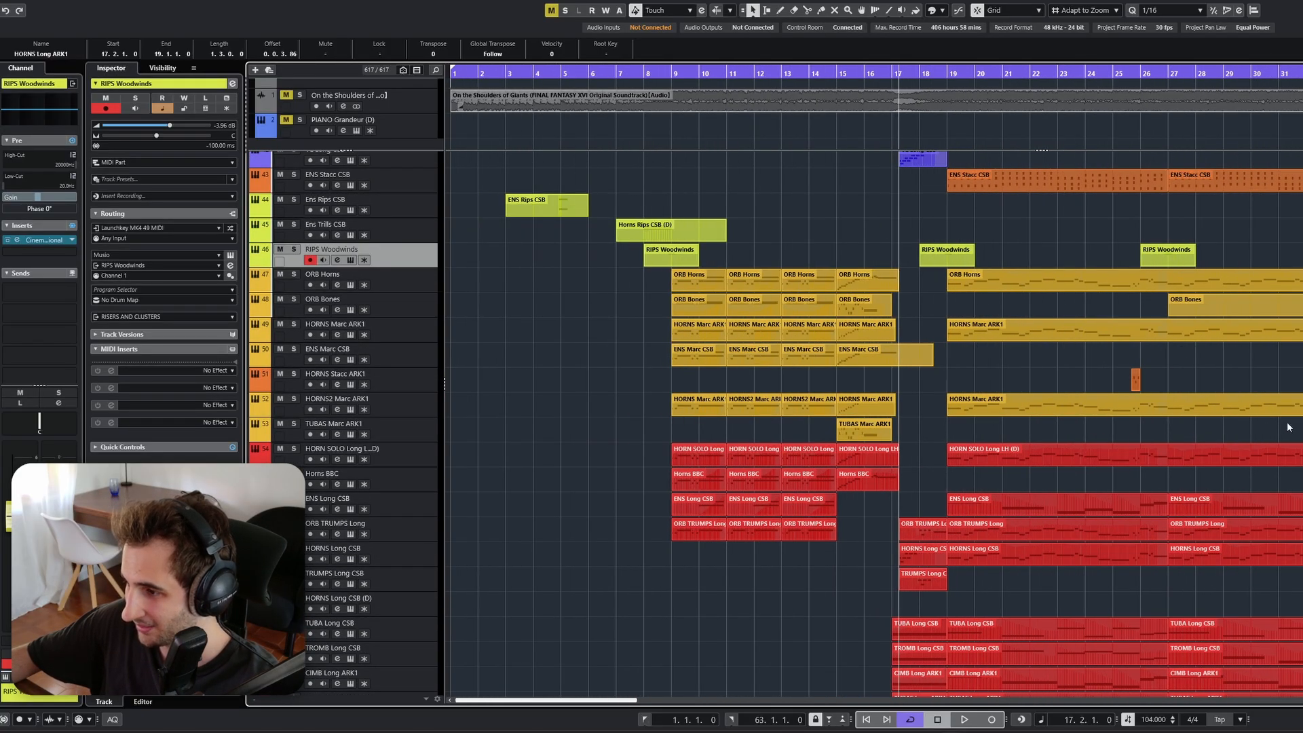
Play the full arrangement from bar 17 into bar 21 and look over the string and brass tracks around it
key("space")
scroll(1266, 427, "up", 1)
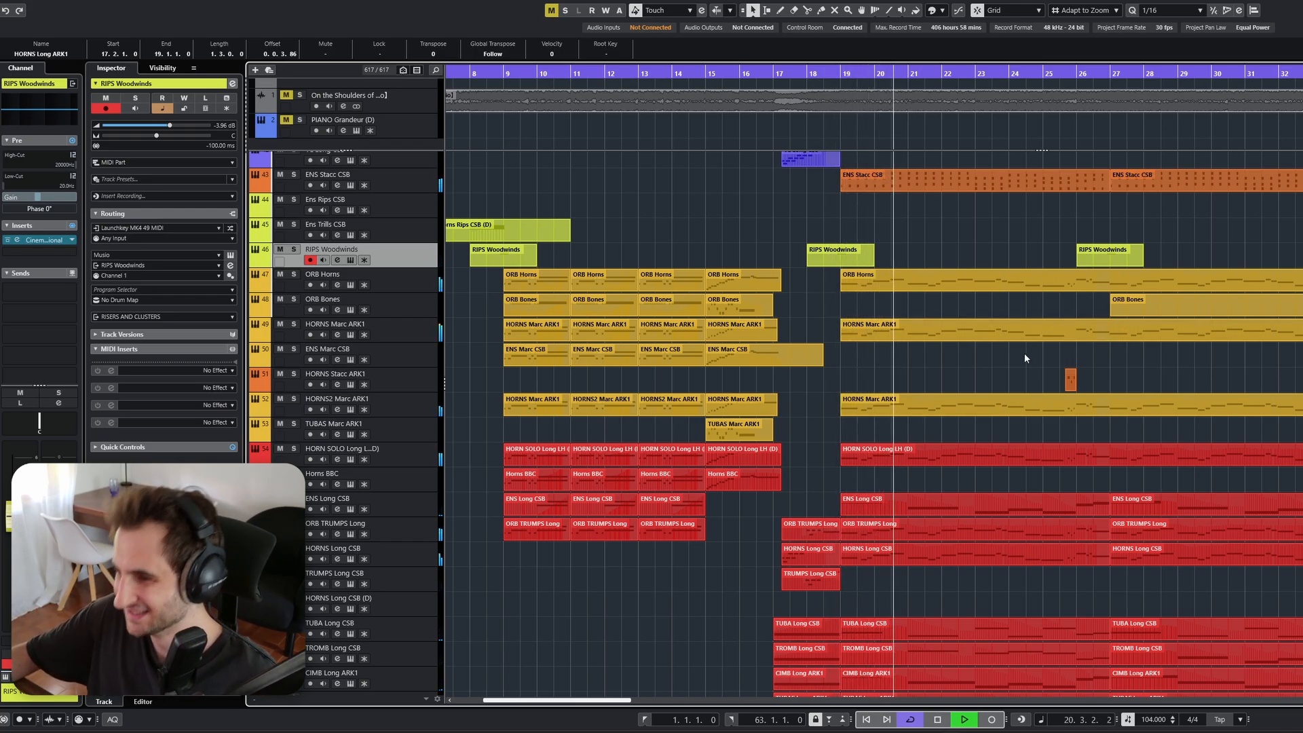
scroll(1069, 308, "down", 3)
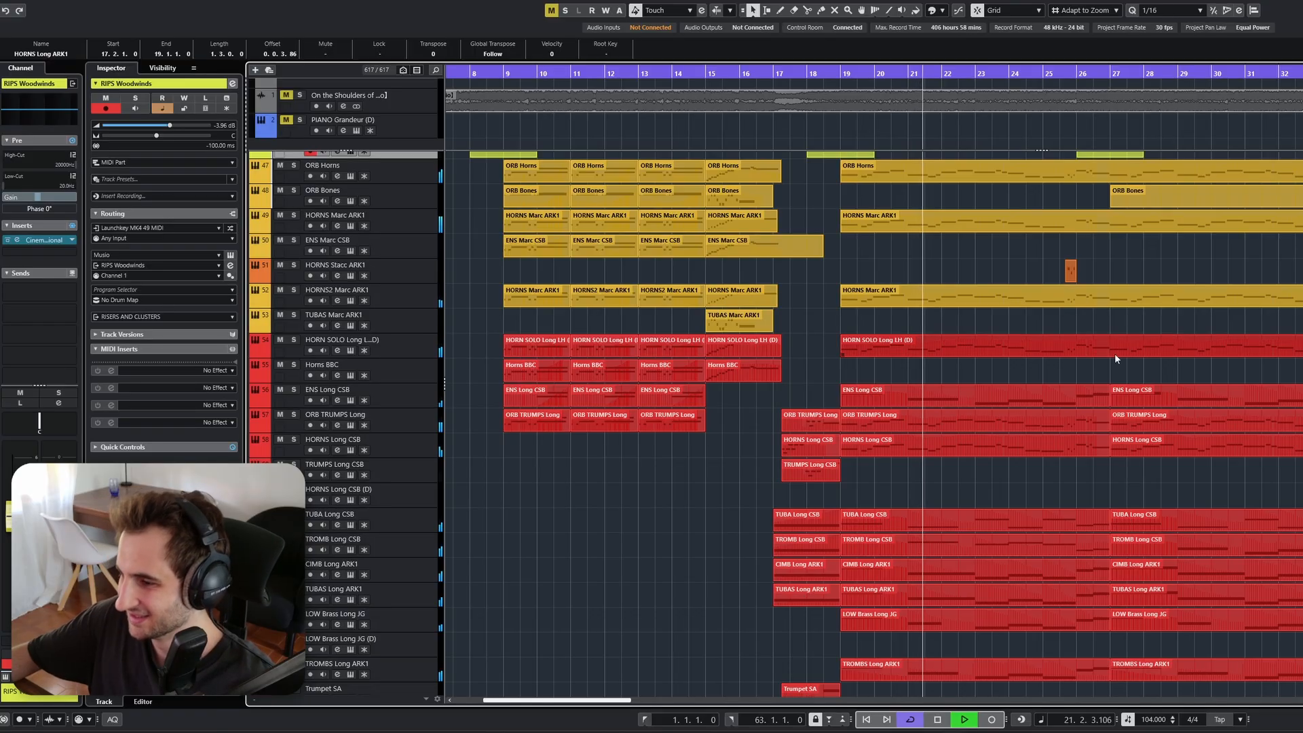
key("space")
scroll(898, 316, "down", 12)
scroll(797, 251, "down", 5)
scroll(803, 246, "up", 10)
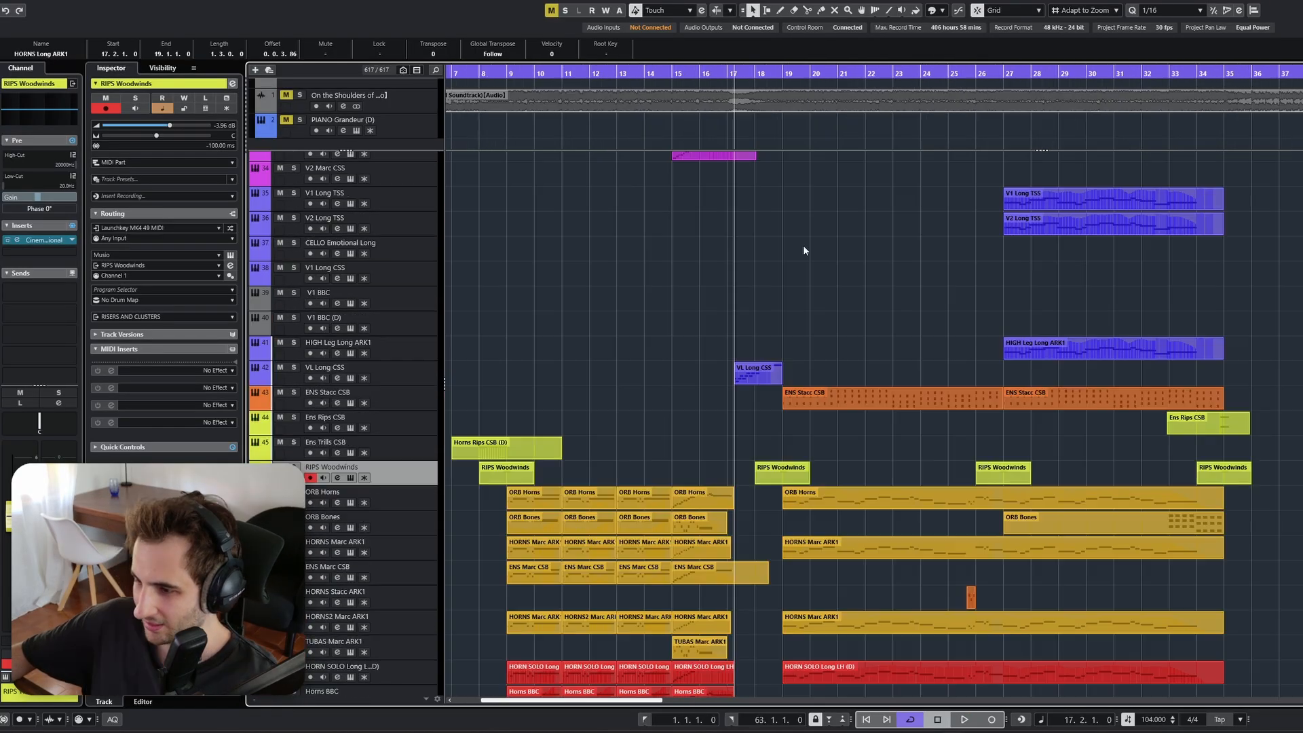
scroll(823, 237, "down", 4)
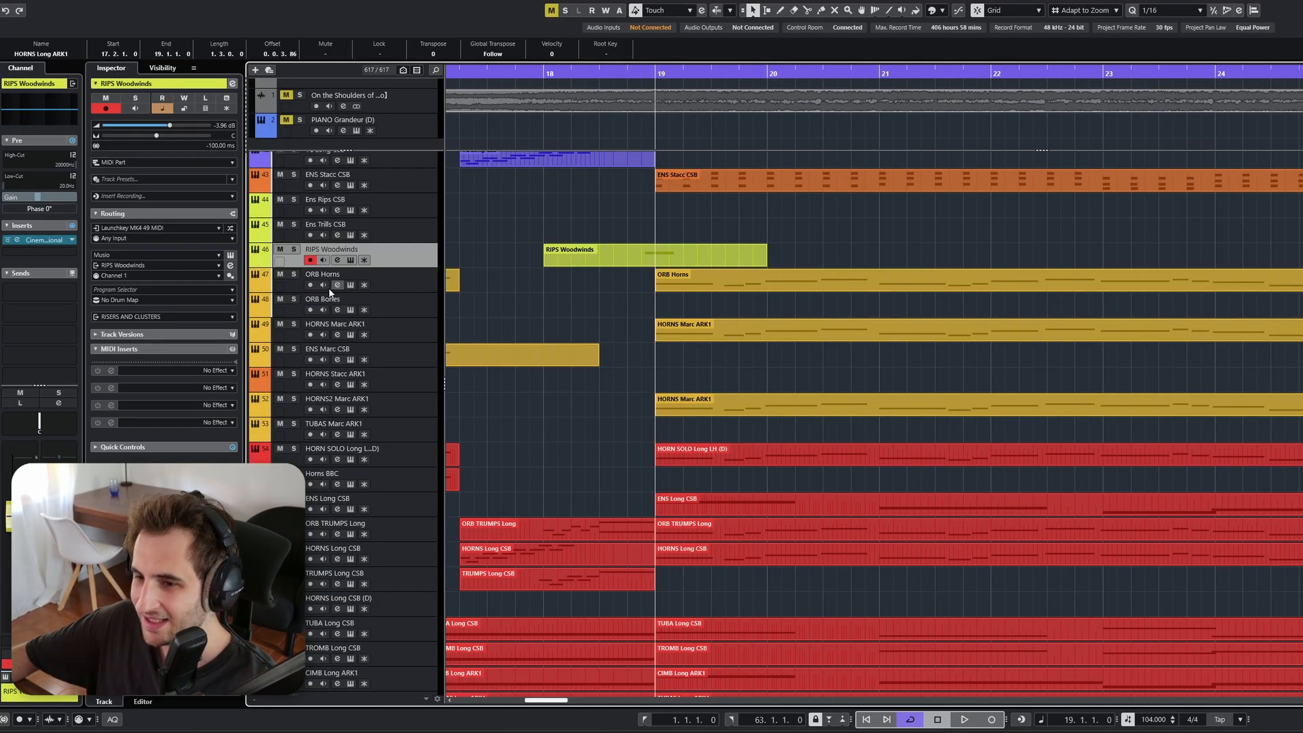
View the SINE Player instrument of HORNS Marc ARK1 and play that track soloed from bar 19
left_click(781, 283)
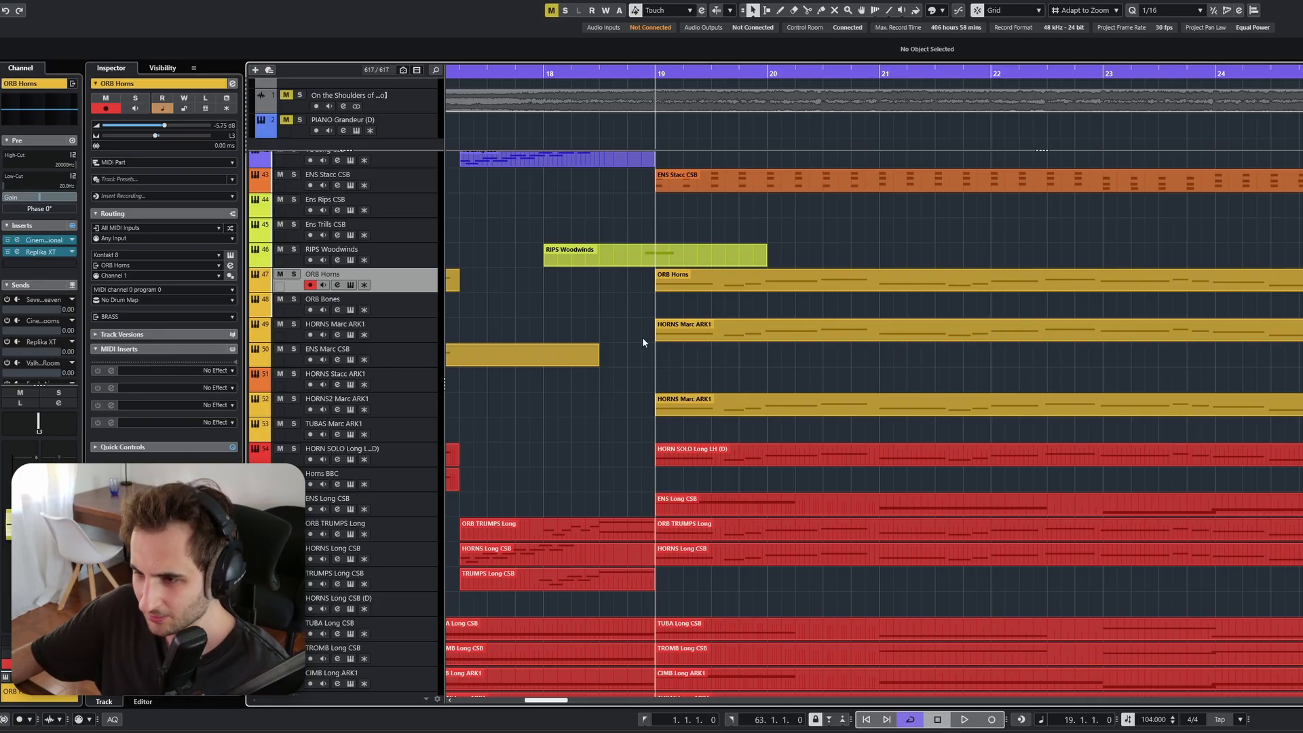
left_click(414, 330)
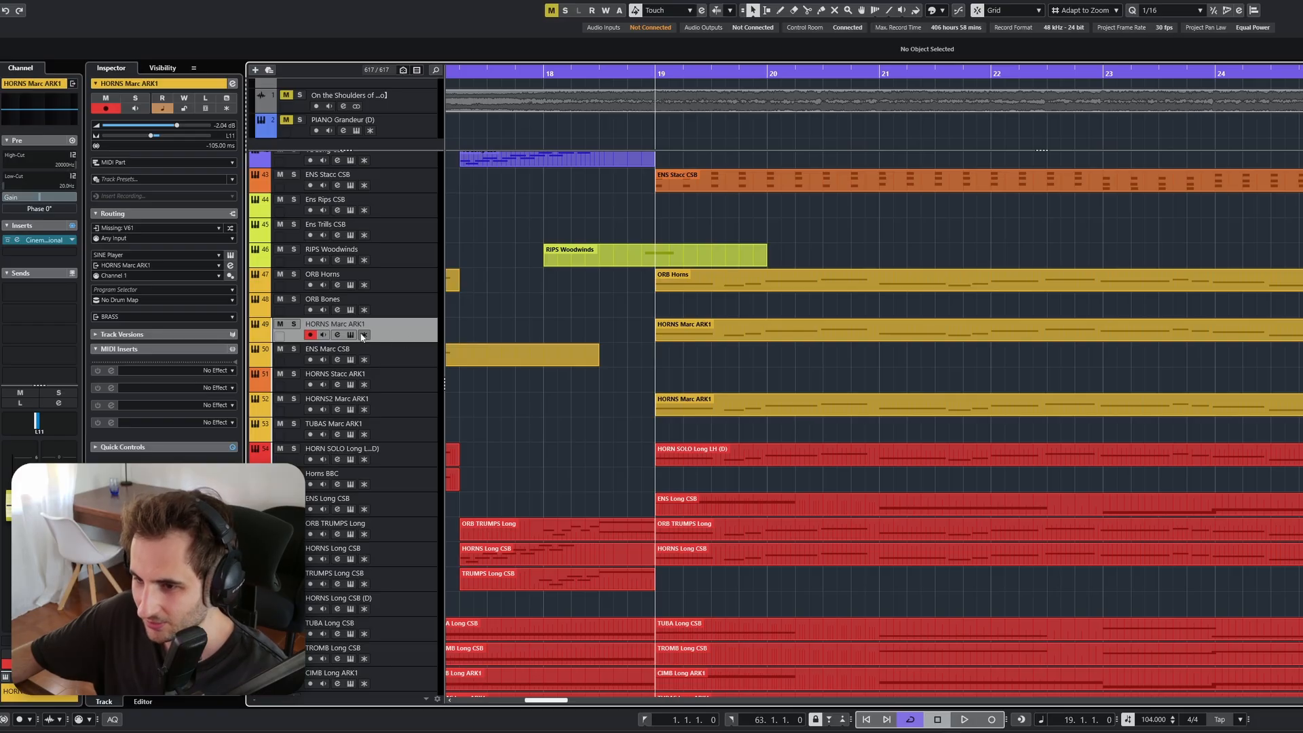
left_click(350, 335)
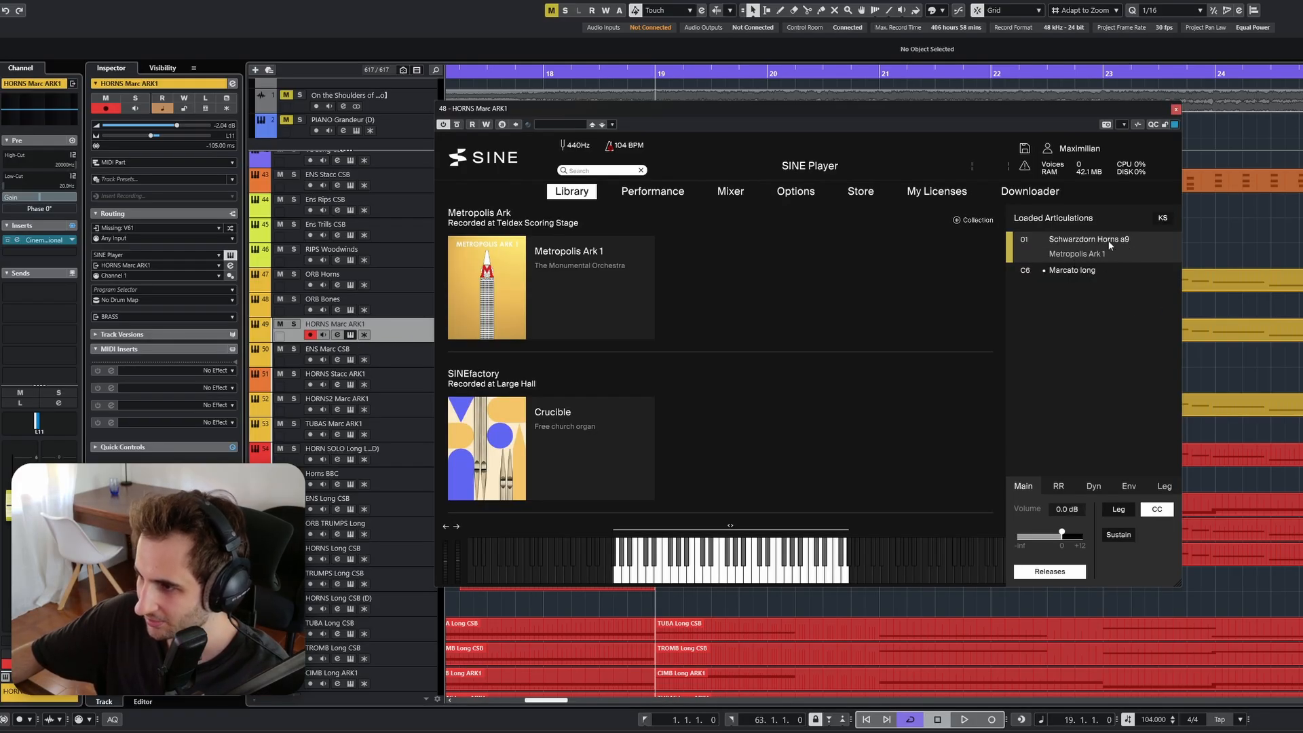
left_click(1177, 109)
left_click(294, 324)
key("space")
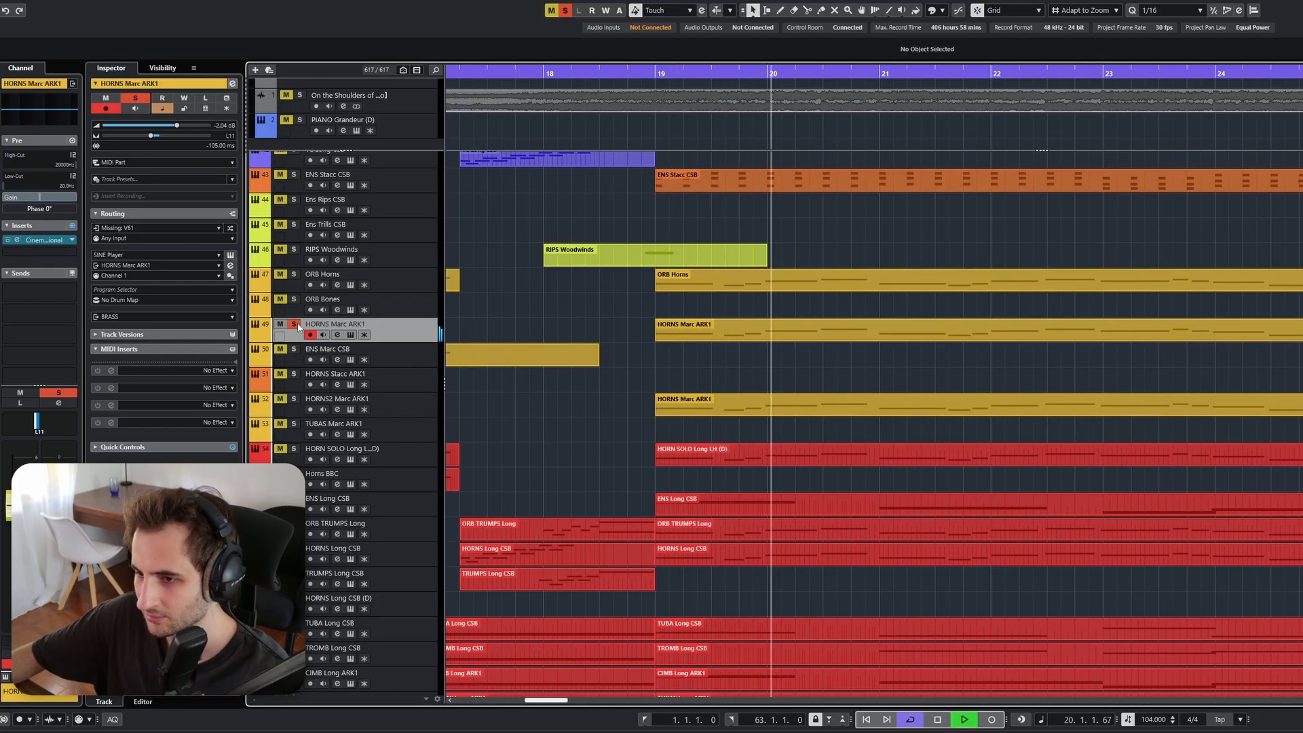
View the ORB Horns instrument and play that track soloed from bar 19
scroll(340, 339, "down", 4)
left_click(351, 342)
left_click_drag(890, 109, 1224, 282)
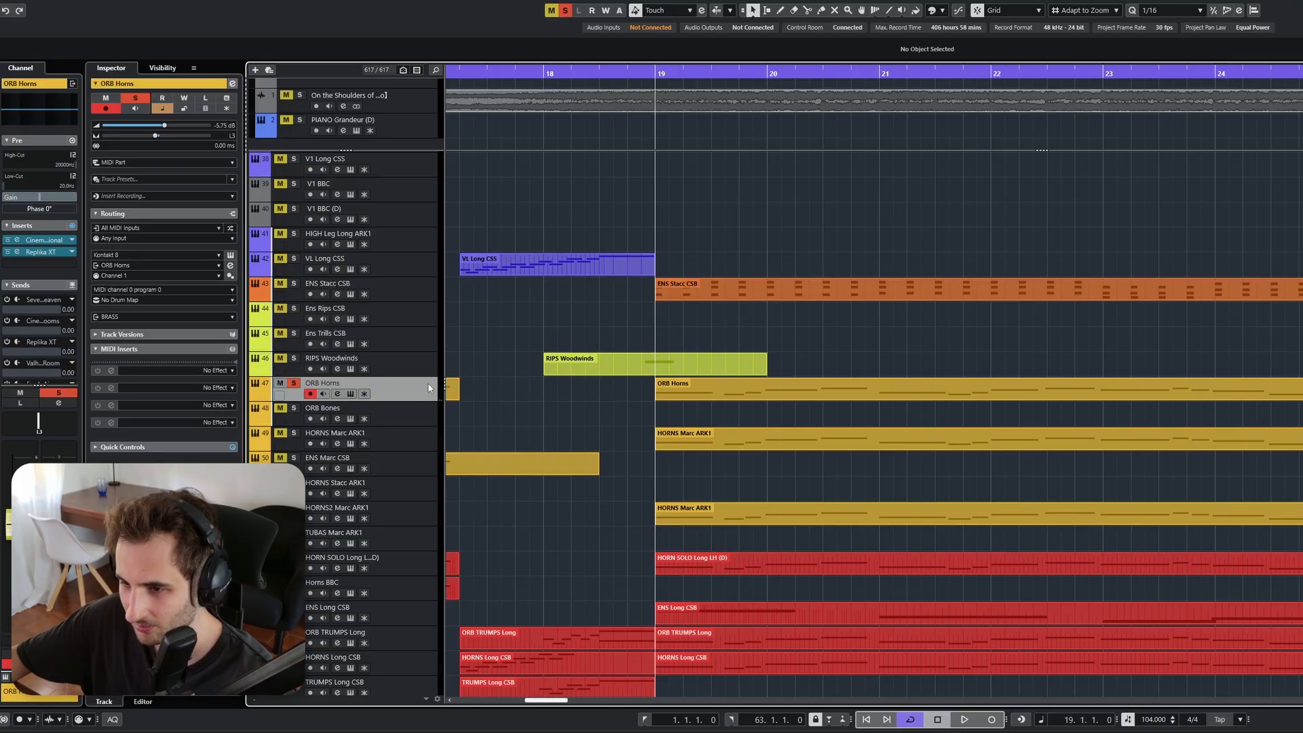
key("space")
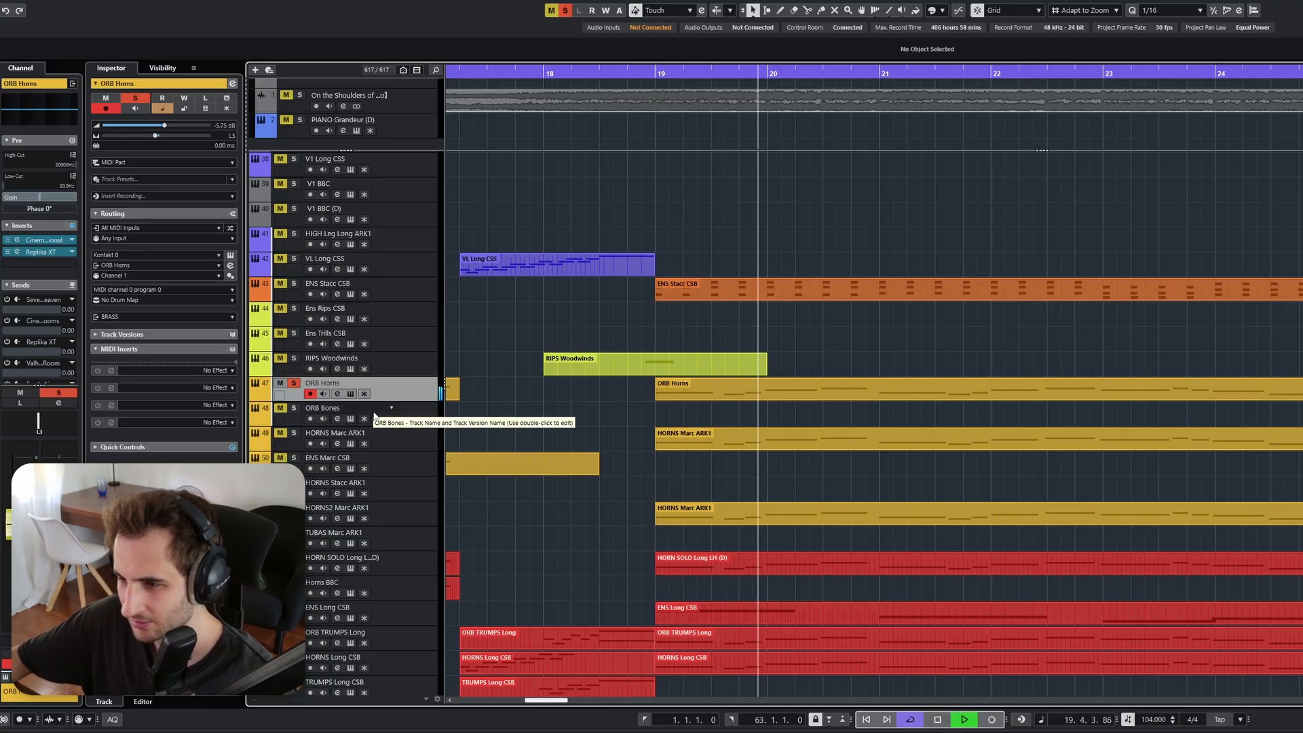
key("space")
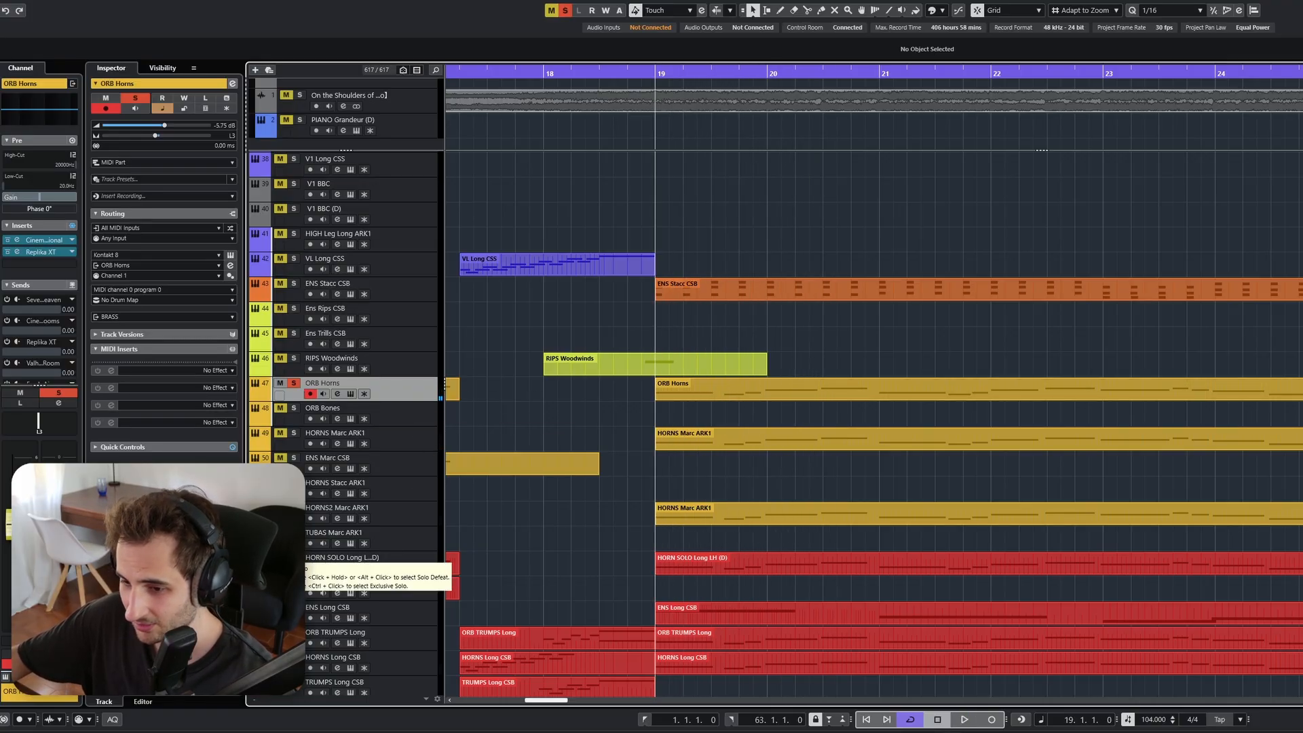
Solo the HORN SOLO Long track in place of ORB Horns and audition it from bar 19
left_click(294, 557)
left_click(295, 384)
key("space")
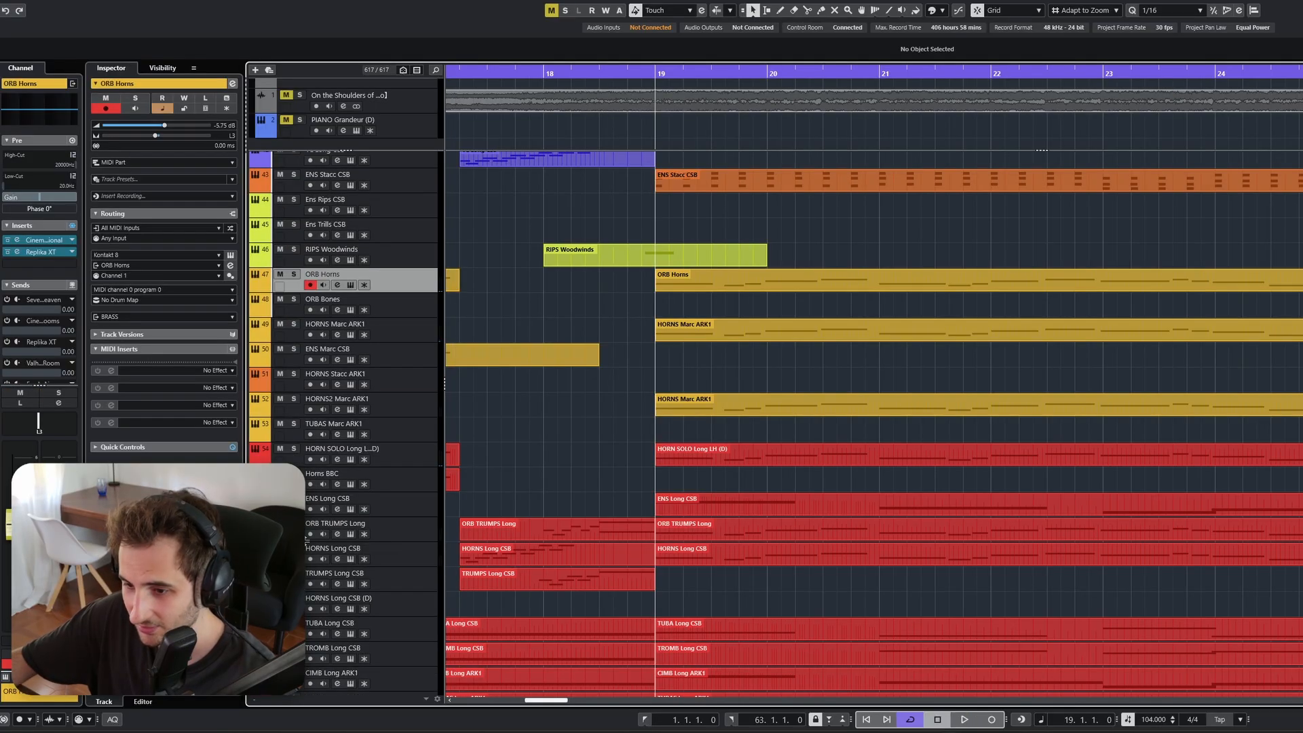
Solo the ORB TRUMPS Long track, play it from bar 19 and view its Kontakt instrument
left_click(293, 523)
key("space")
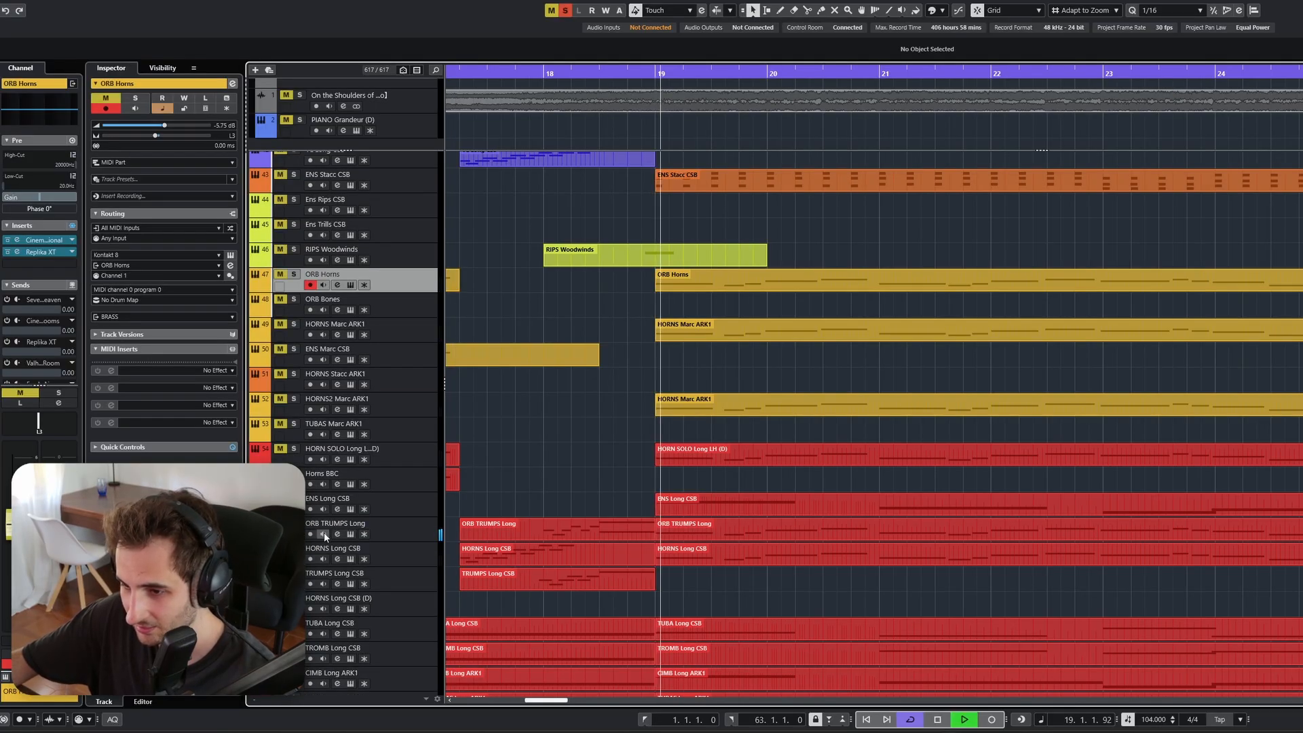
left_click(349, 534)
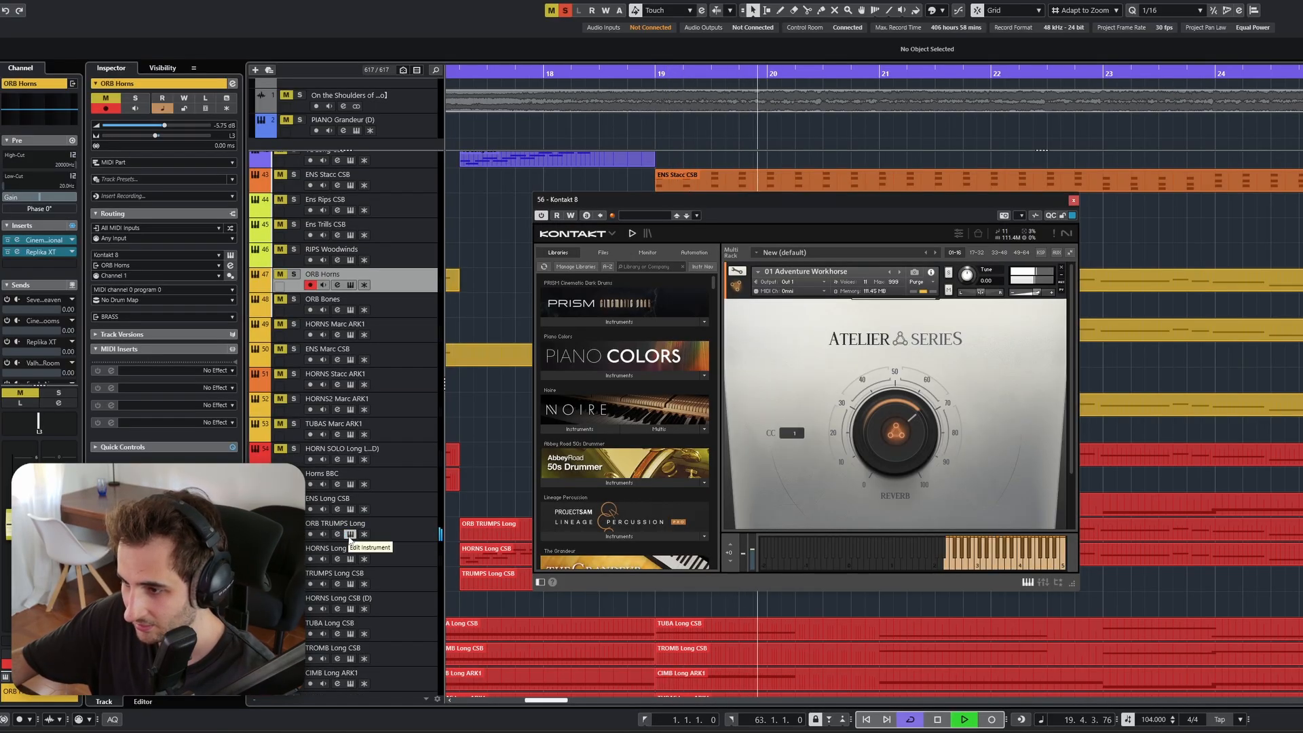
key("space")
left_click(1073, 202)
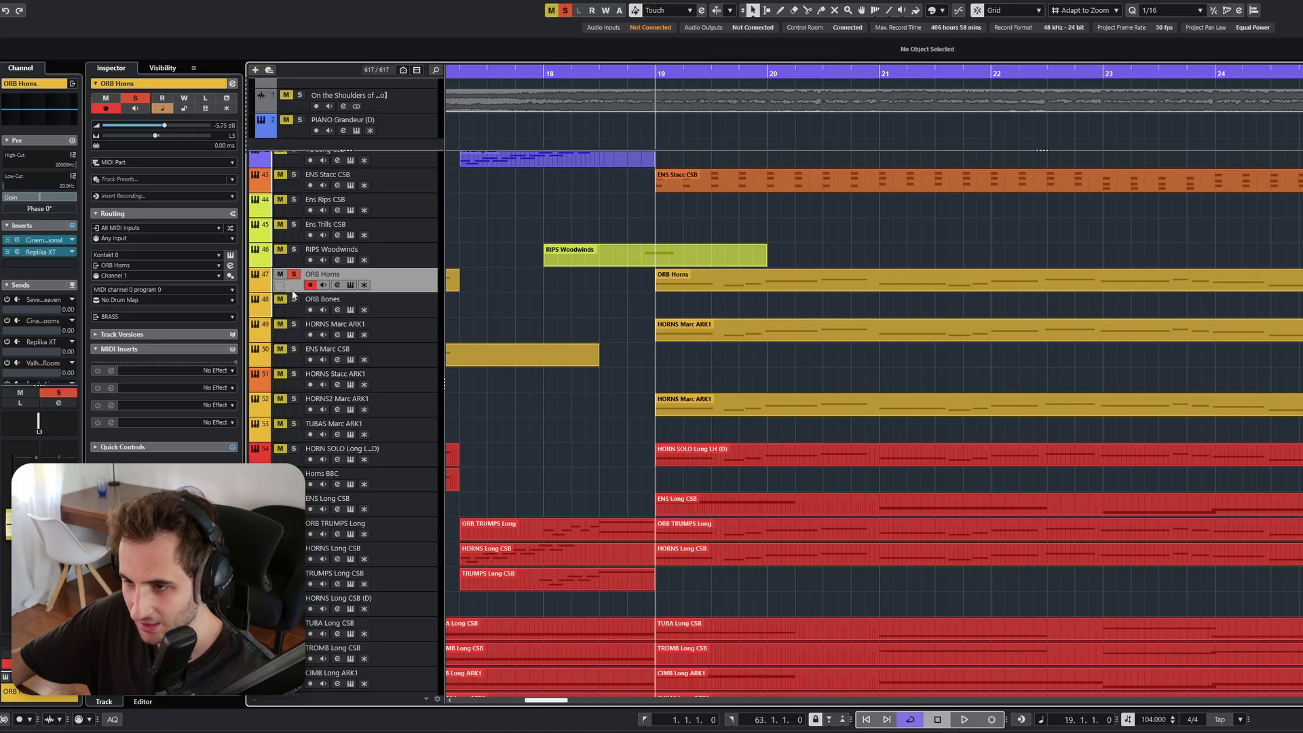
Solo the horn and trumpet tracks from ORB Horns down to HORNS Long CSB and play them together from bar 19
left_click_drag(292, 307, 294, 553)
key("space")
scroll(771, 448, "down", 5)
scroll(1056, 439, "down", 1)
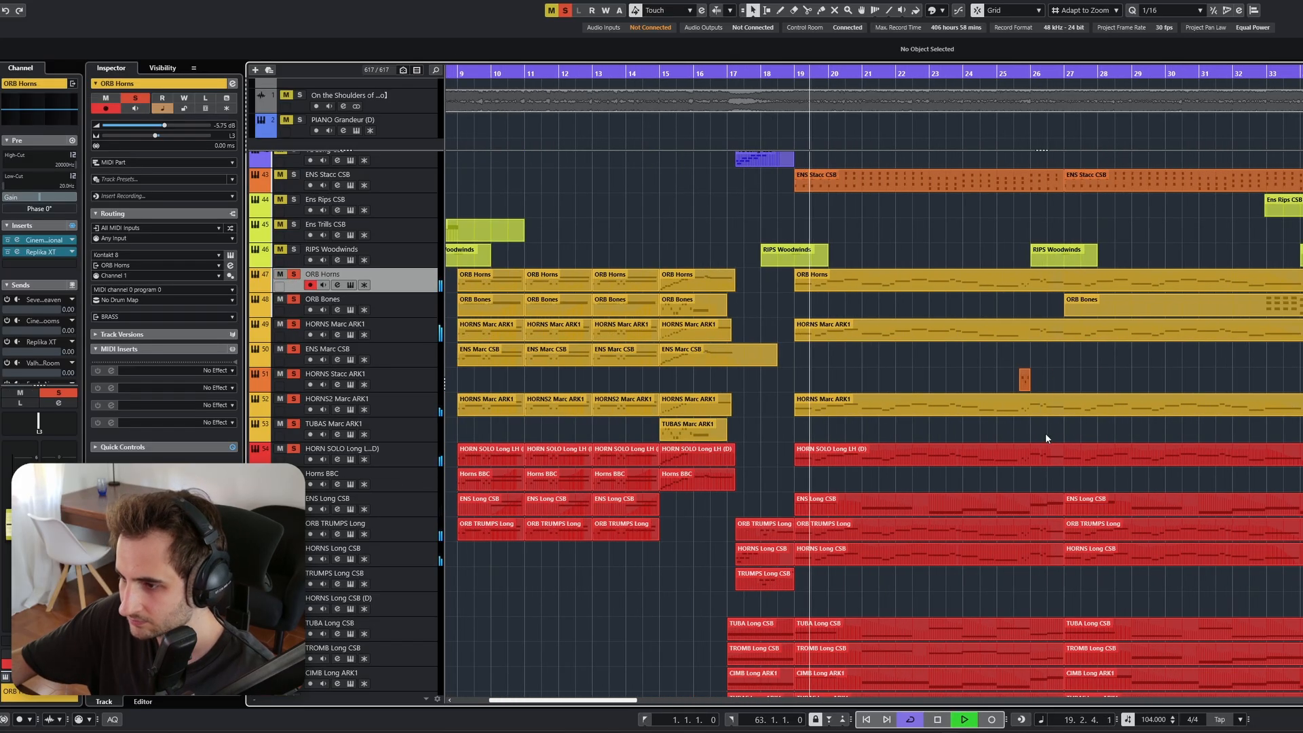
scroll(1283, 448, "up", 2)
scroll(743, 398, "down", 3)
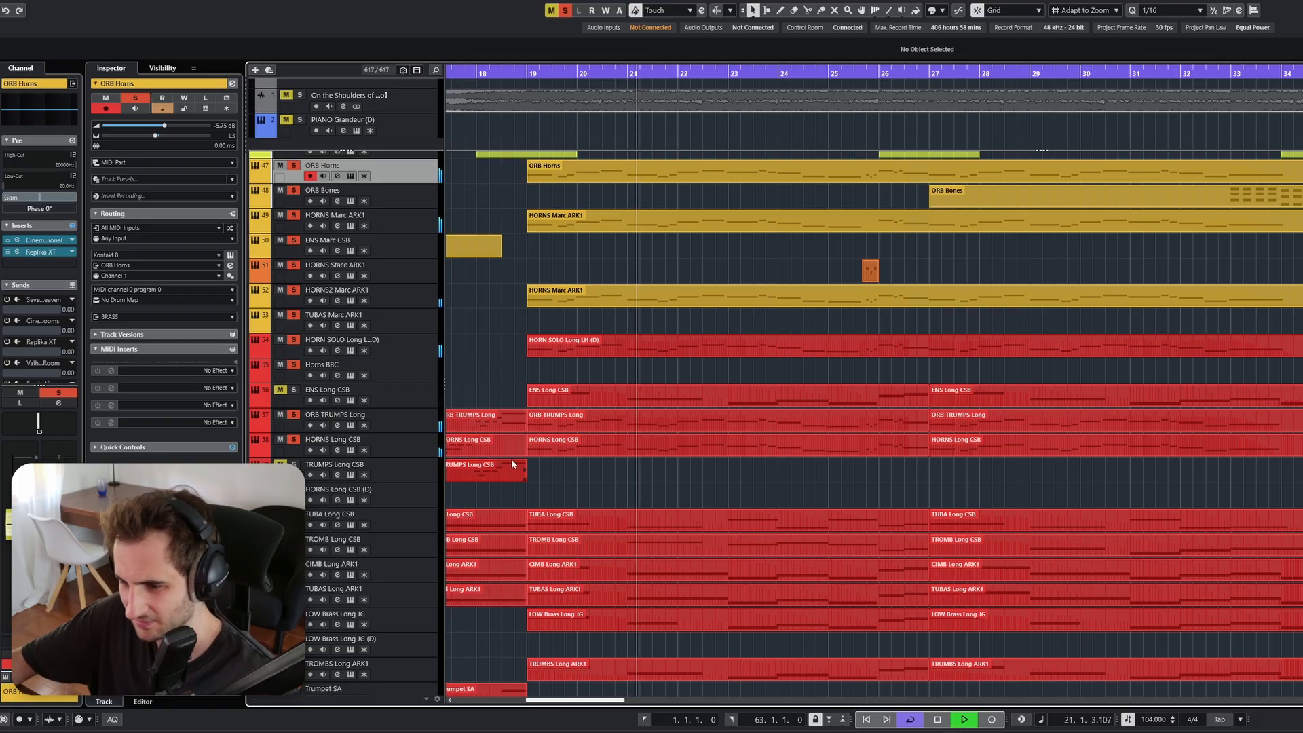
key("space")
Add ENS Long CSB to the soloed low brass, play from bar 19 and examine the CIMB Long ARK1 part
scroll(604, 335, "up", 6)
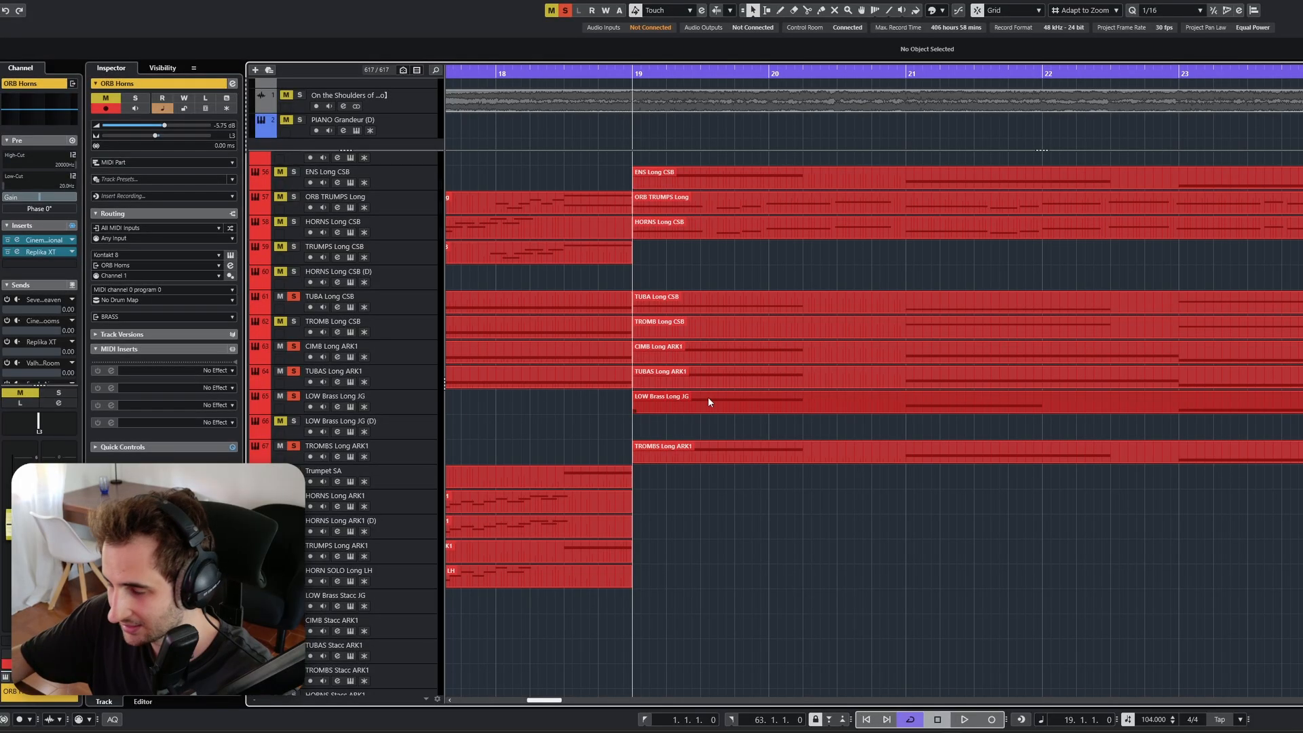
scroll(679, 344, "up", 2)
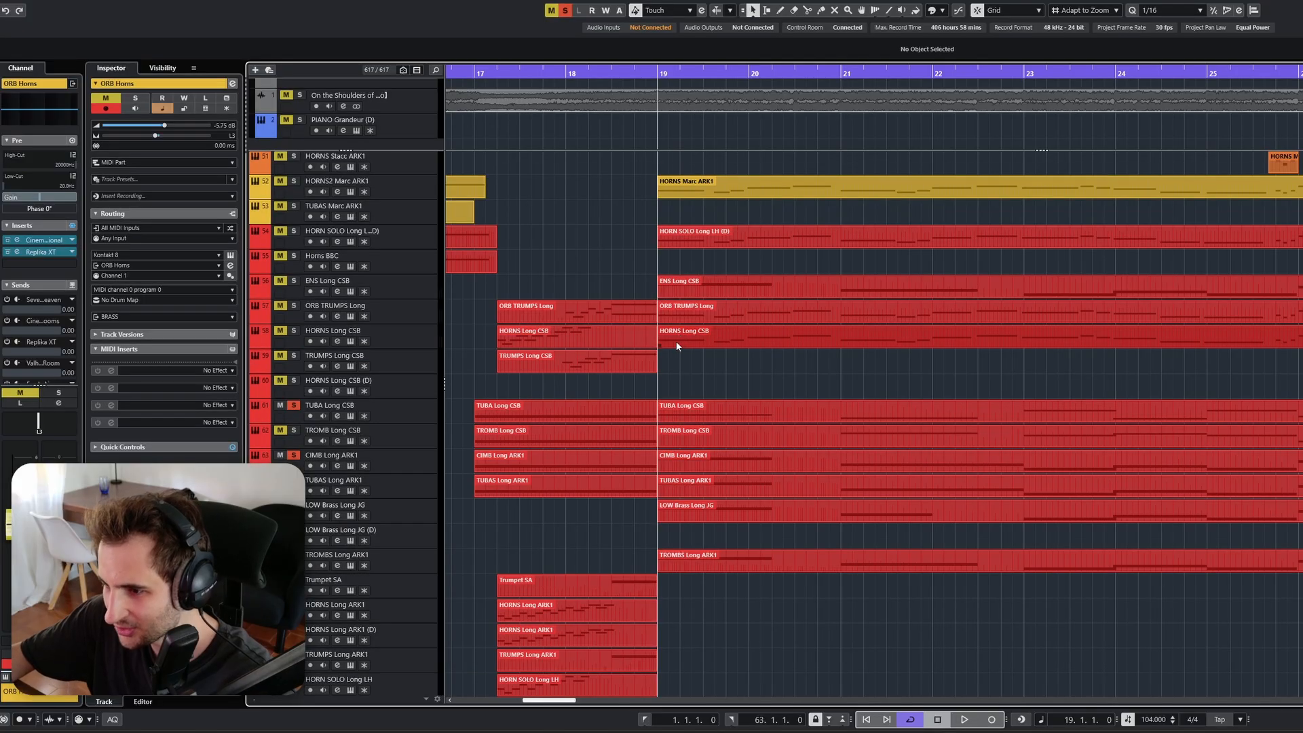
left_click(293, 280)
key("space")
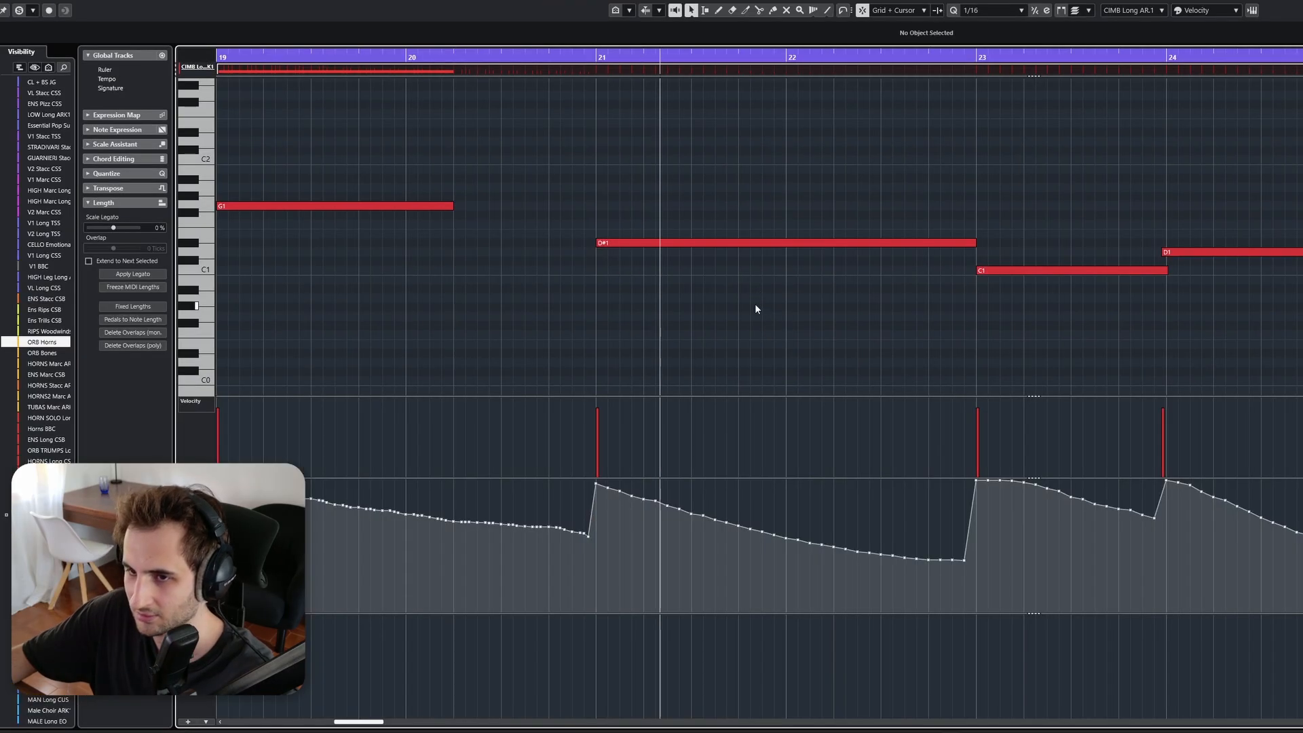
key("g")
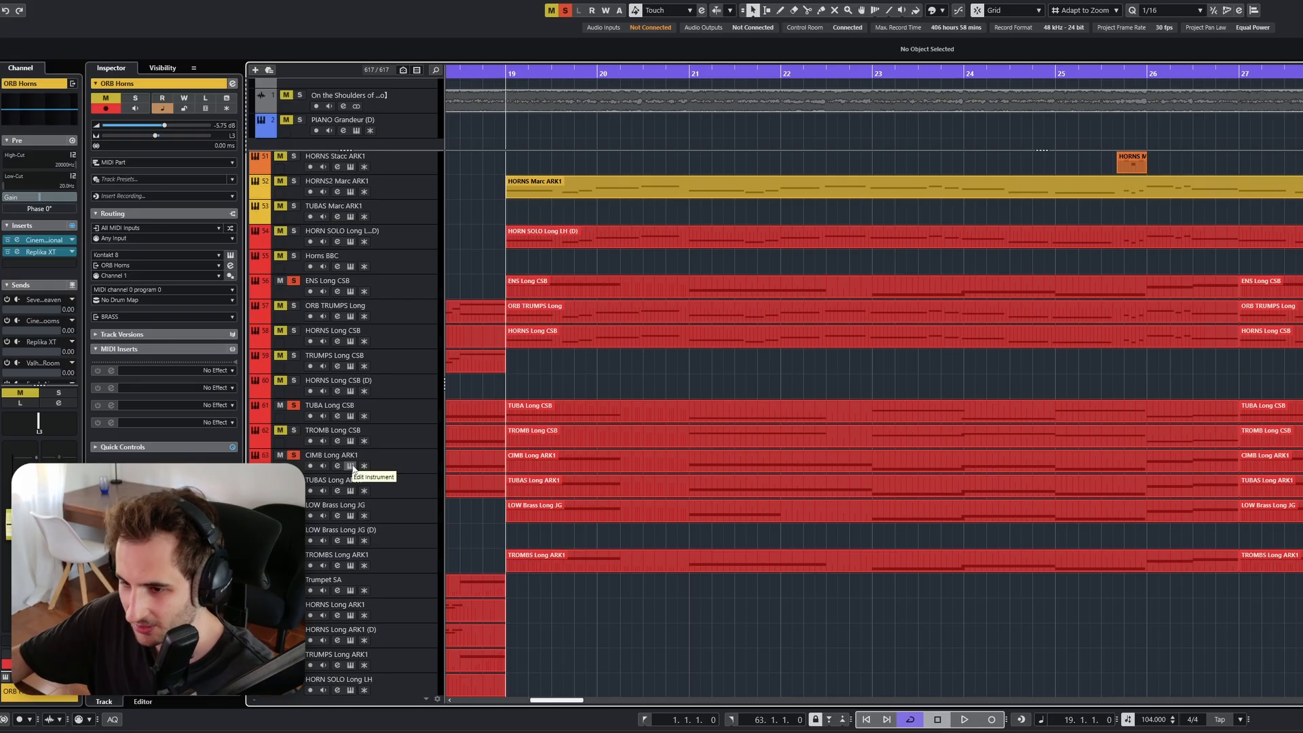
View the instruments of CIMB Long ARK1 and LOW Brass Long JG, arranging their windows over the project
left_click(350, 466)
left_click(351, 516)
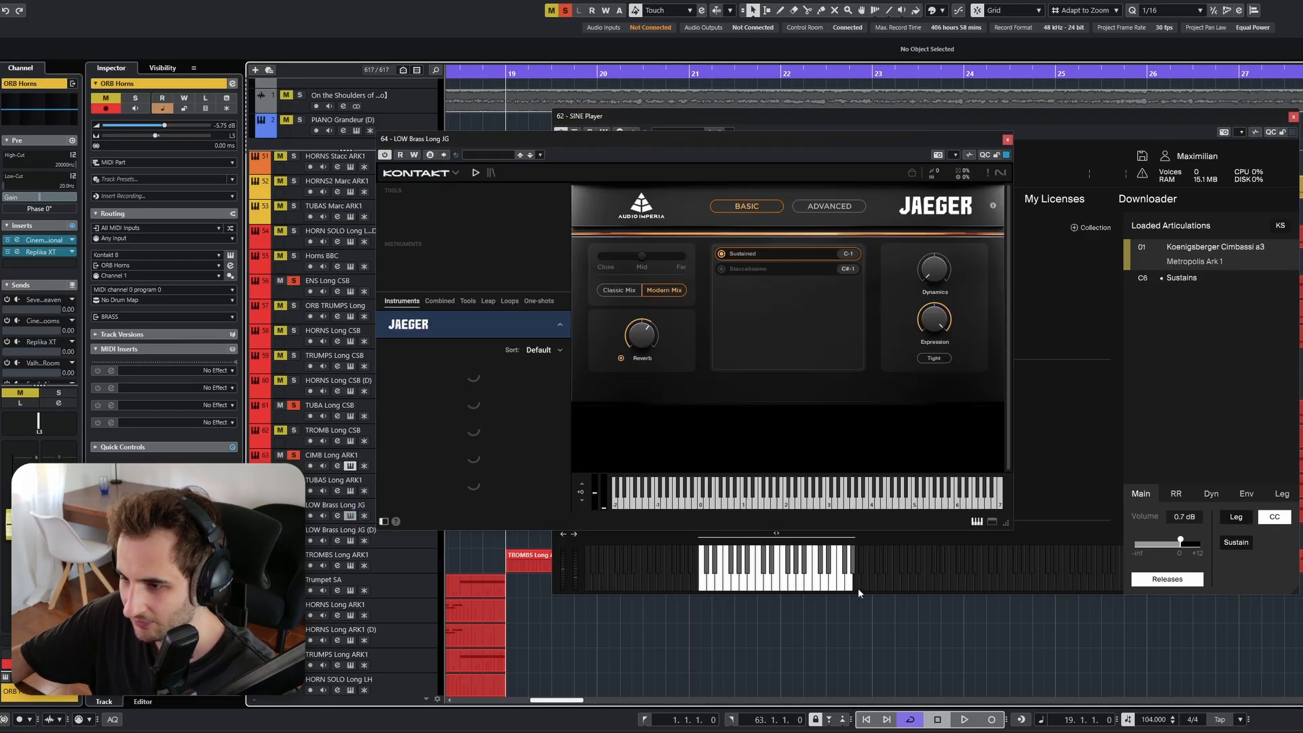
left_click(738, 510)
left_click_drag(887, 137, 1193, 118)
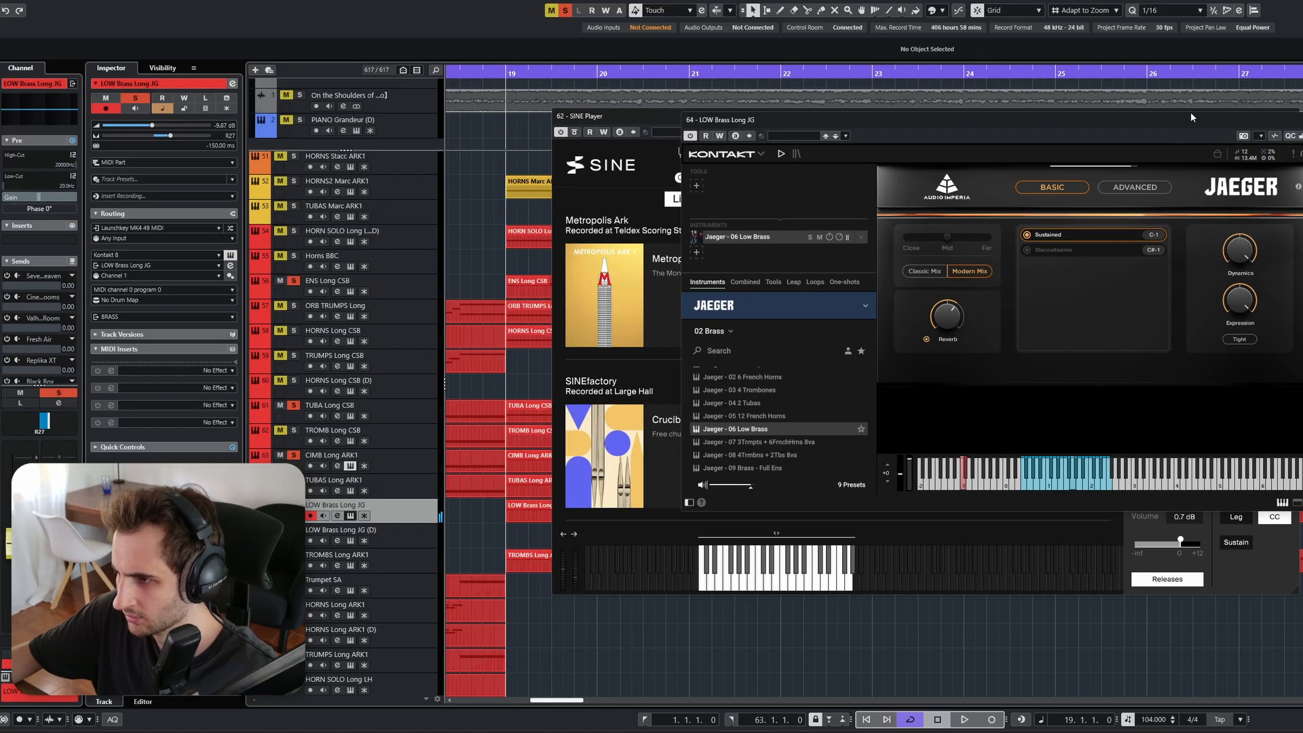
Close the instrument windows, solo the brass tracks from ORB Horns down to TROMBS Long ARK1 and play them together from bar 19
left_click(1302, 119)
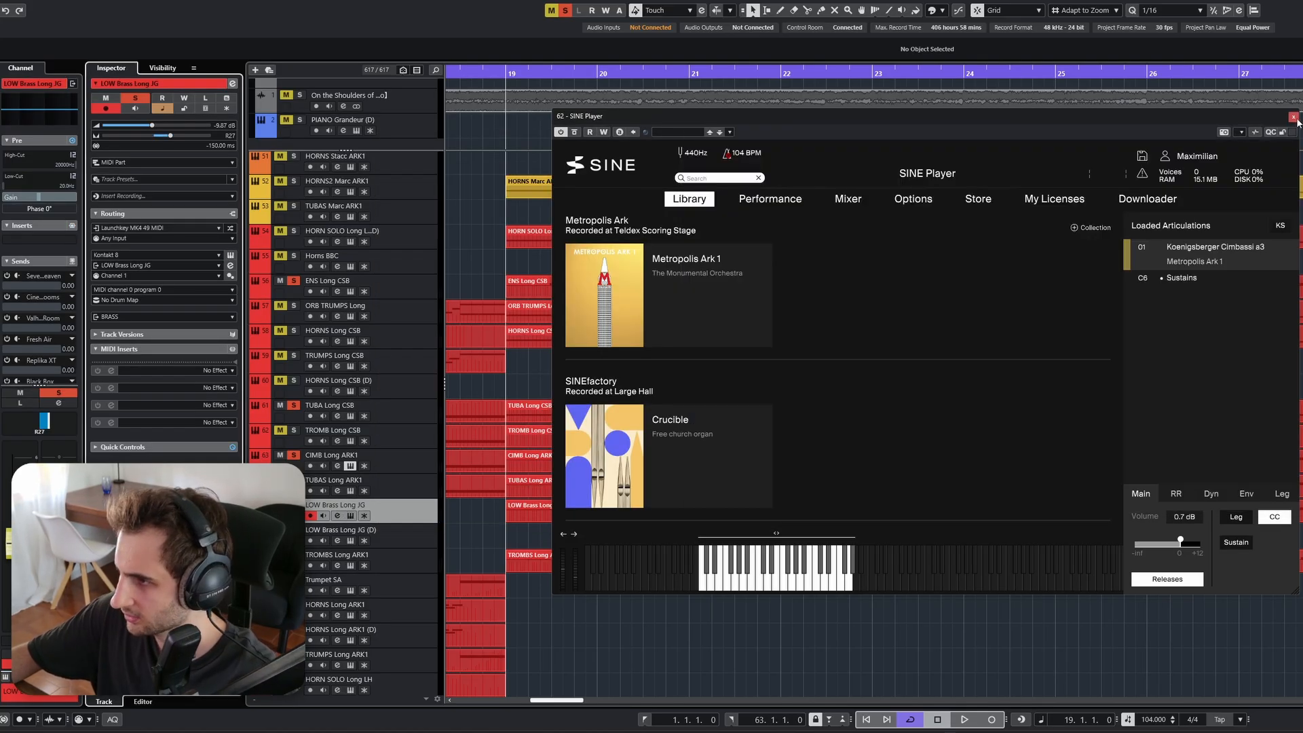
left_click(1295, 117)
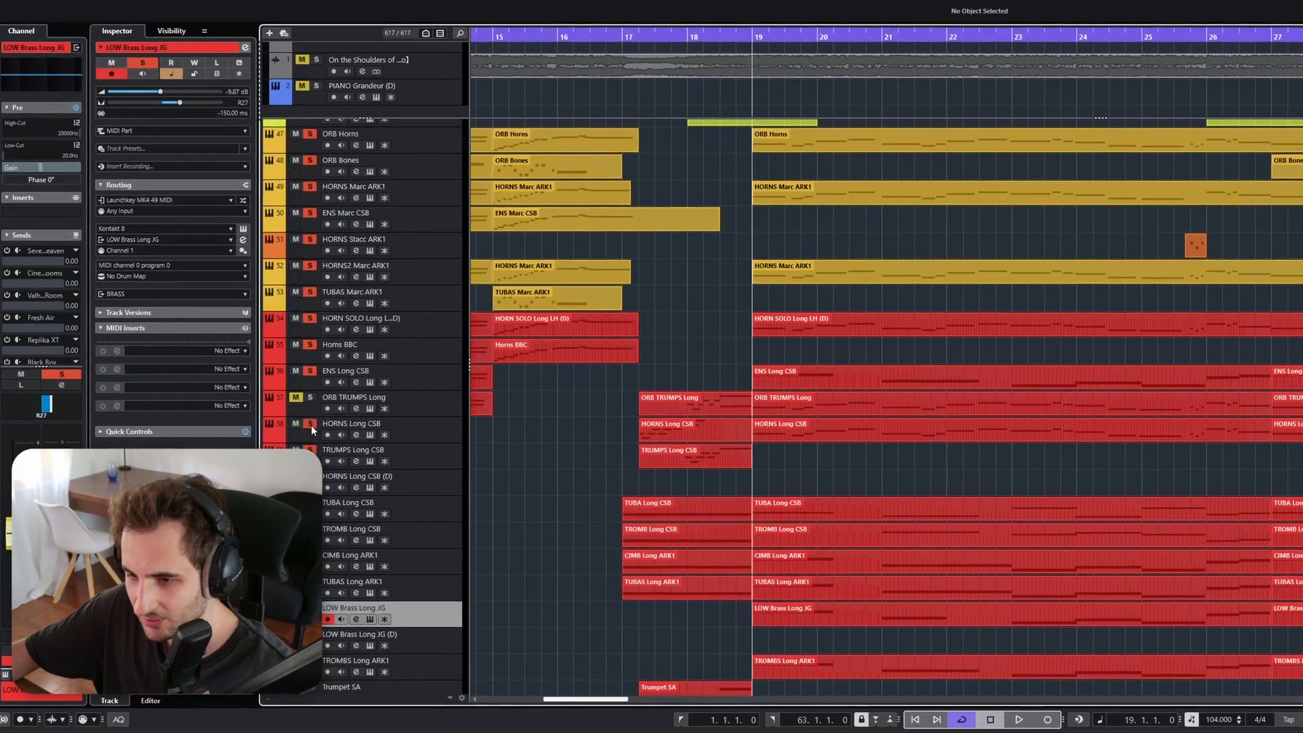
left_click(294, 416)
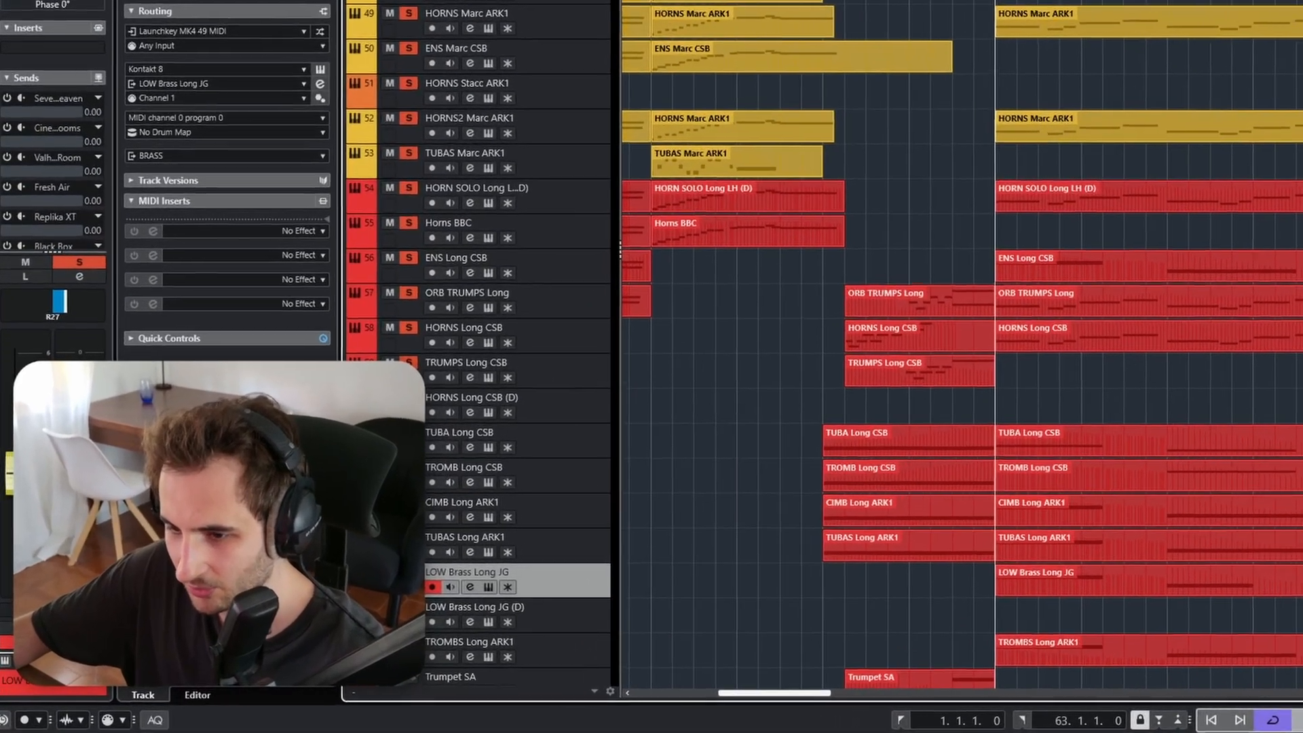
scroll(437, 491, "down", 3)
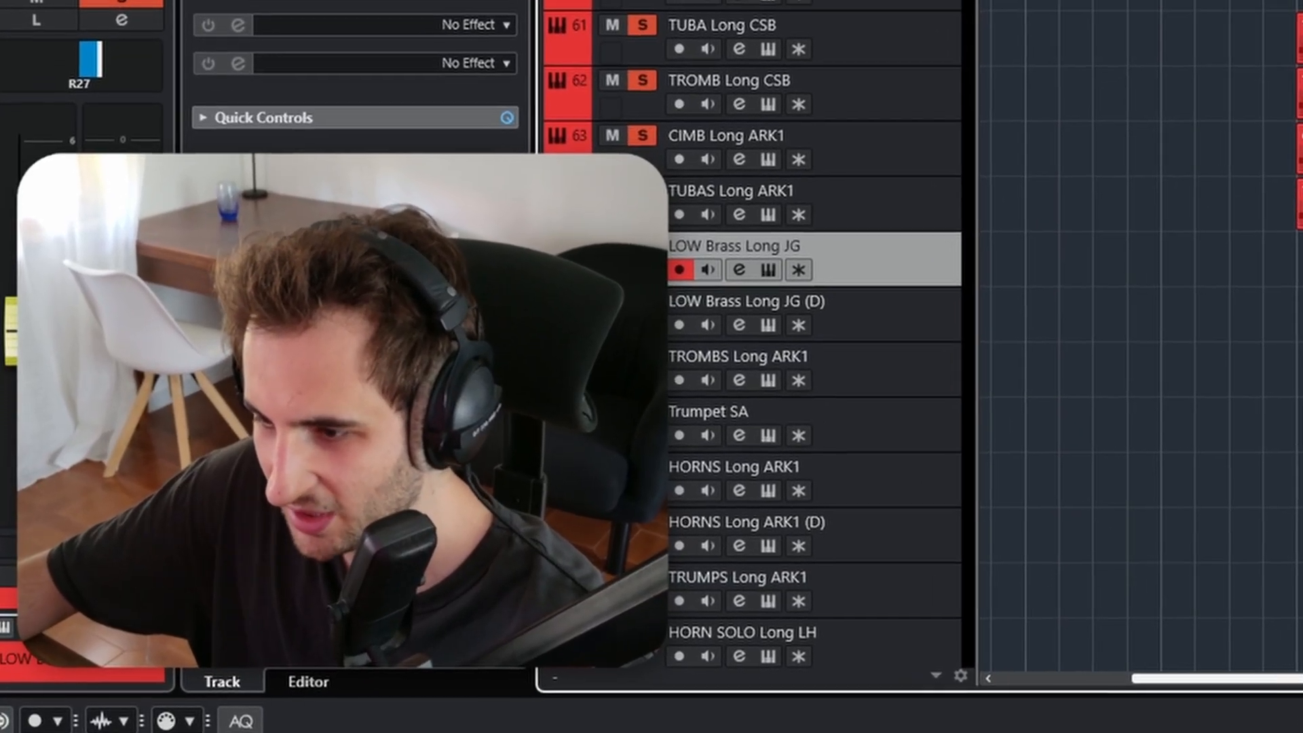
key("h")
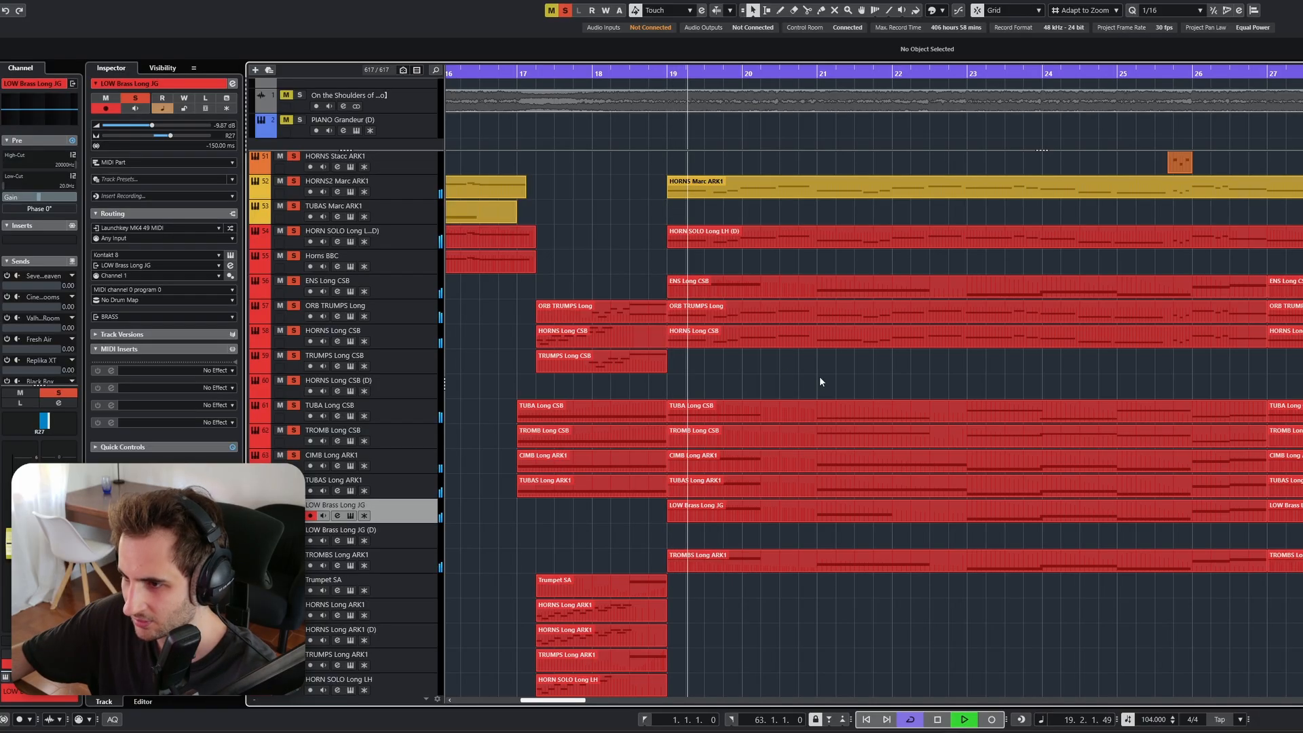
scroll(855, 380, "up", 3)
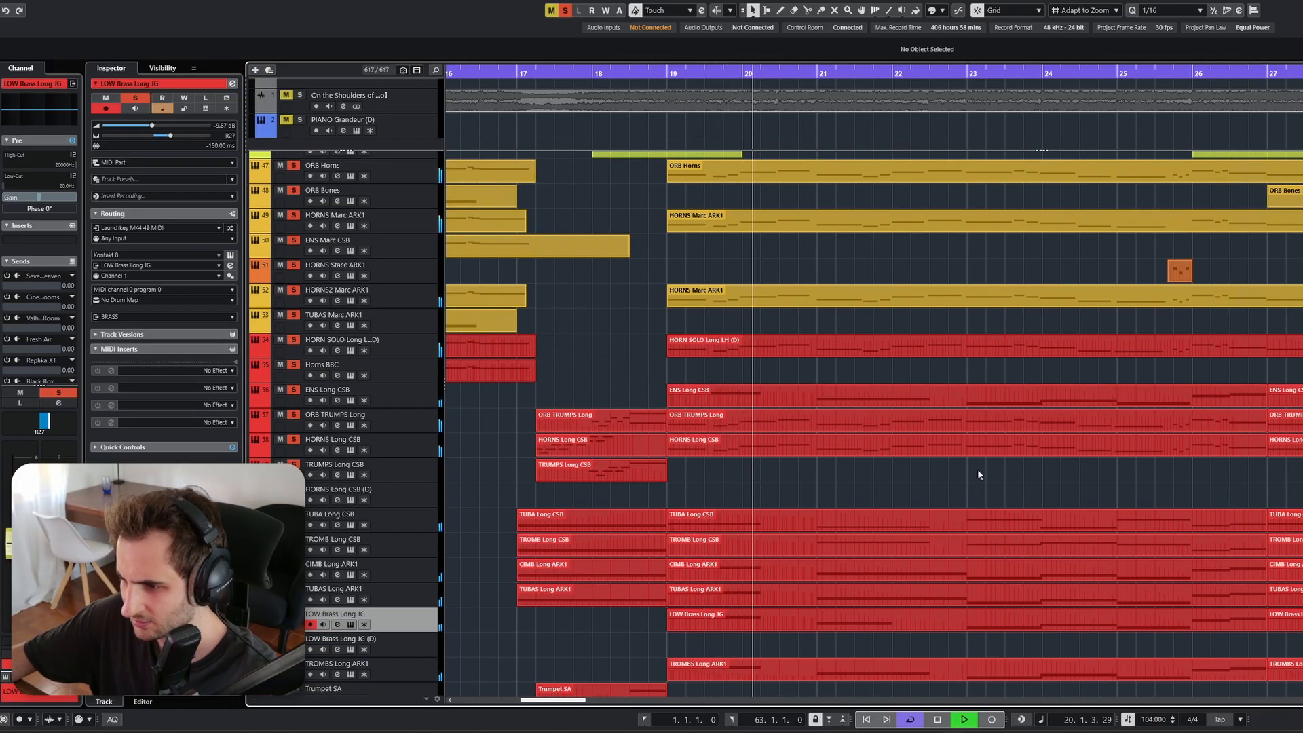
scroll(991, 448, "down", 3)
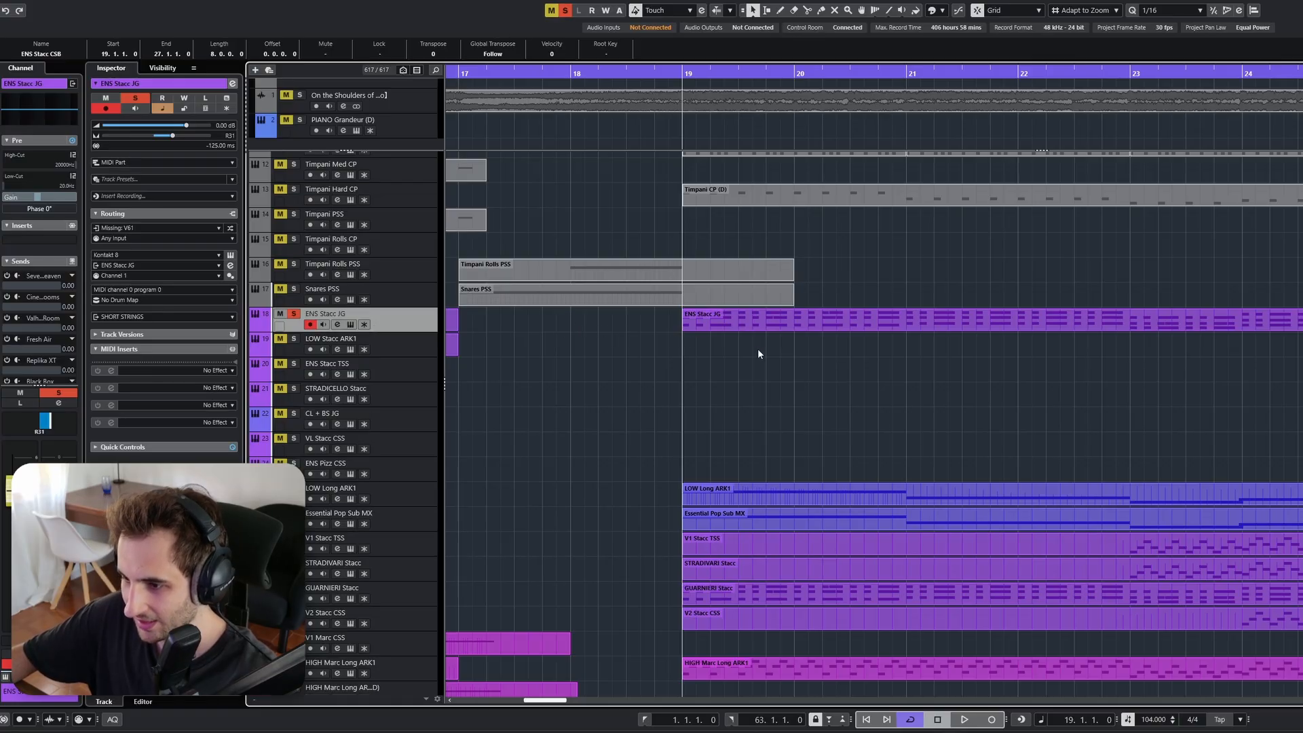
Open the soloed ENS Stacc JG part at bar 19, play its notes and return to the project
scroll(758, 354, "down", 6)
scroll(670, 406, "up", 8)
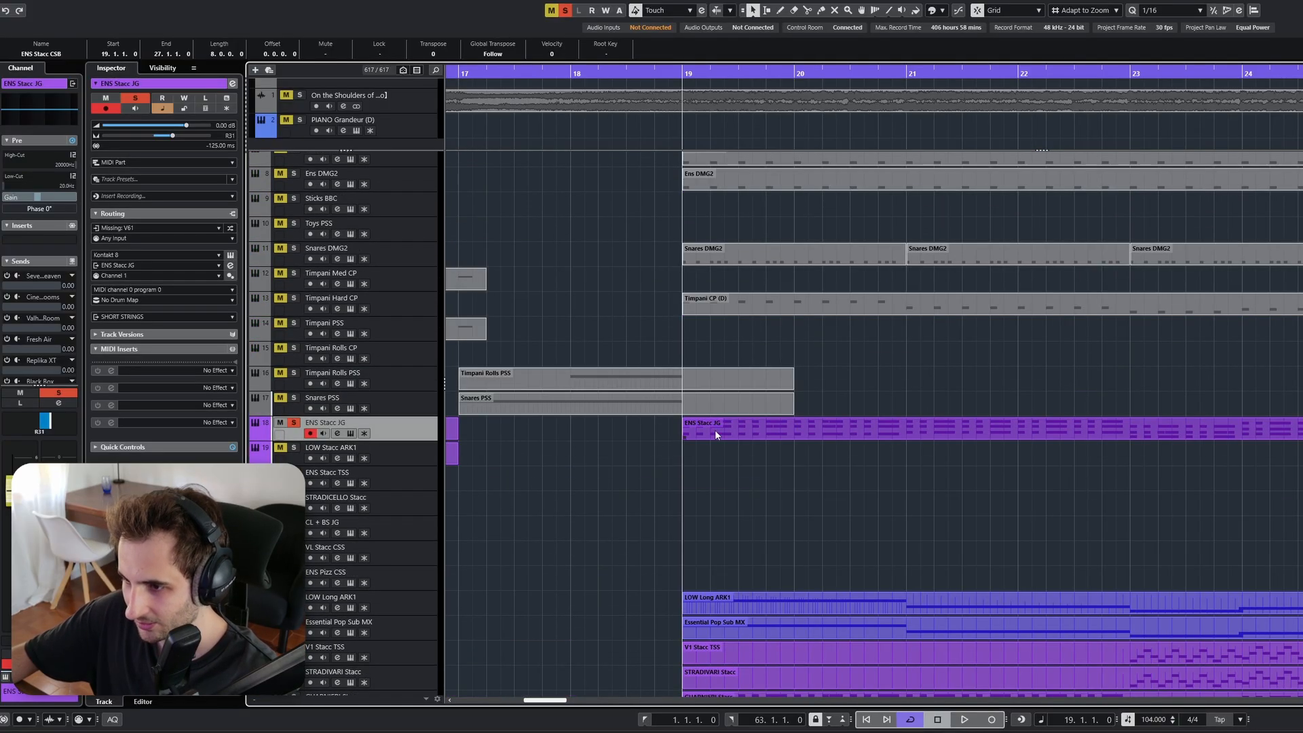
double_click(715, 429)
key("space")
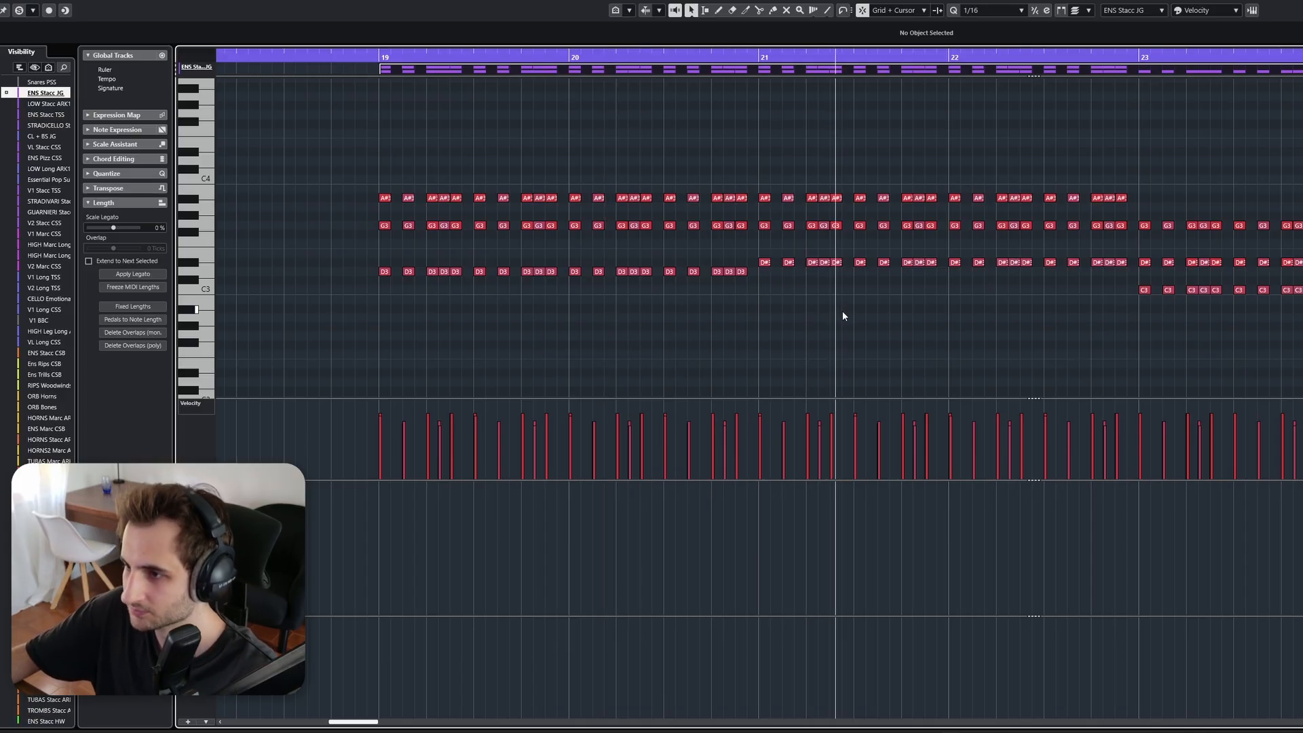
key("space")
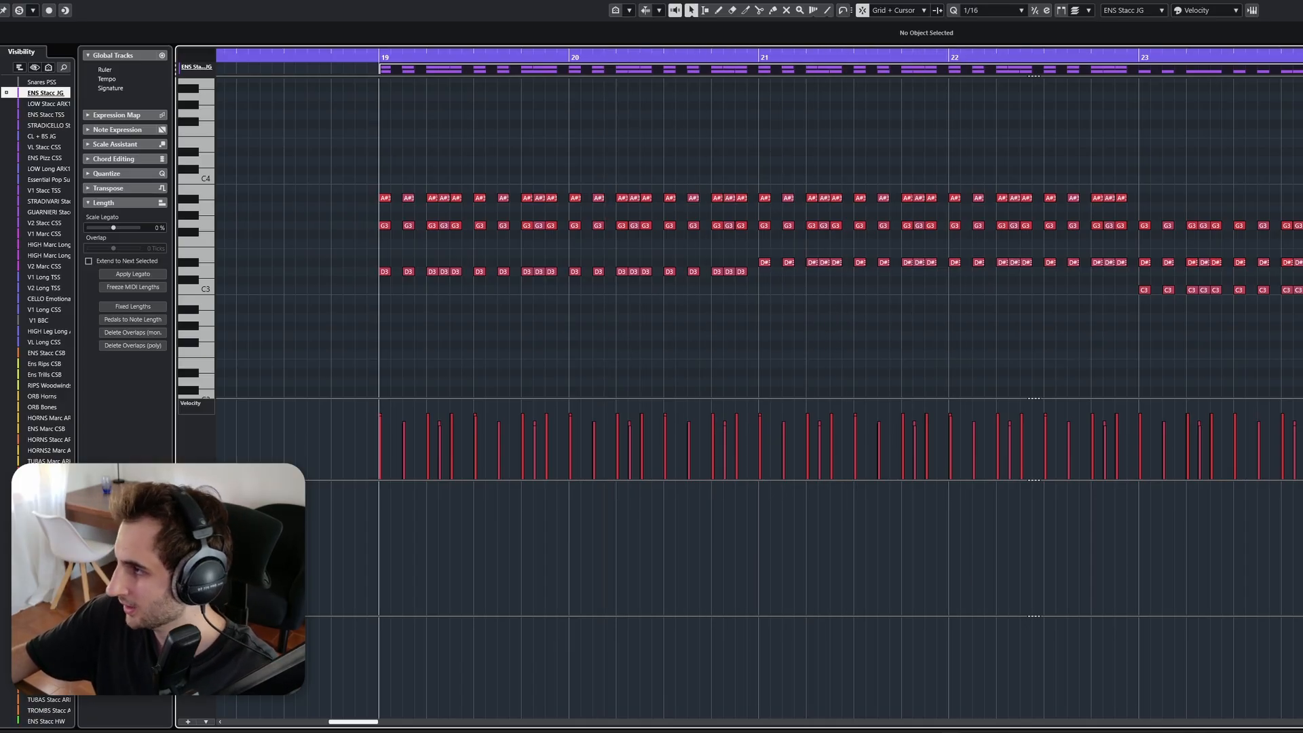
key("Return")
View the ENS Stacc CSB part and its Cinematic Studio Brass instrument, and play it from bar 19
scroll(833, 442, "down", 6)
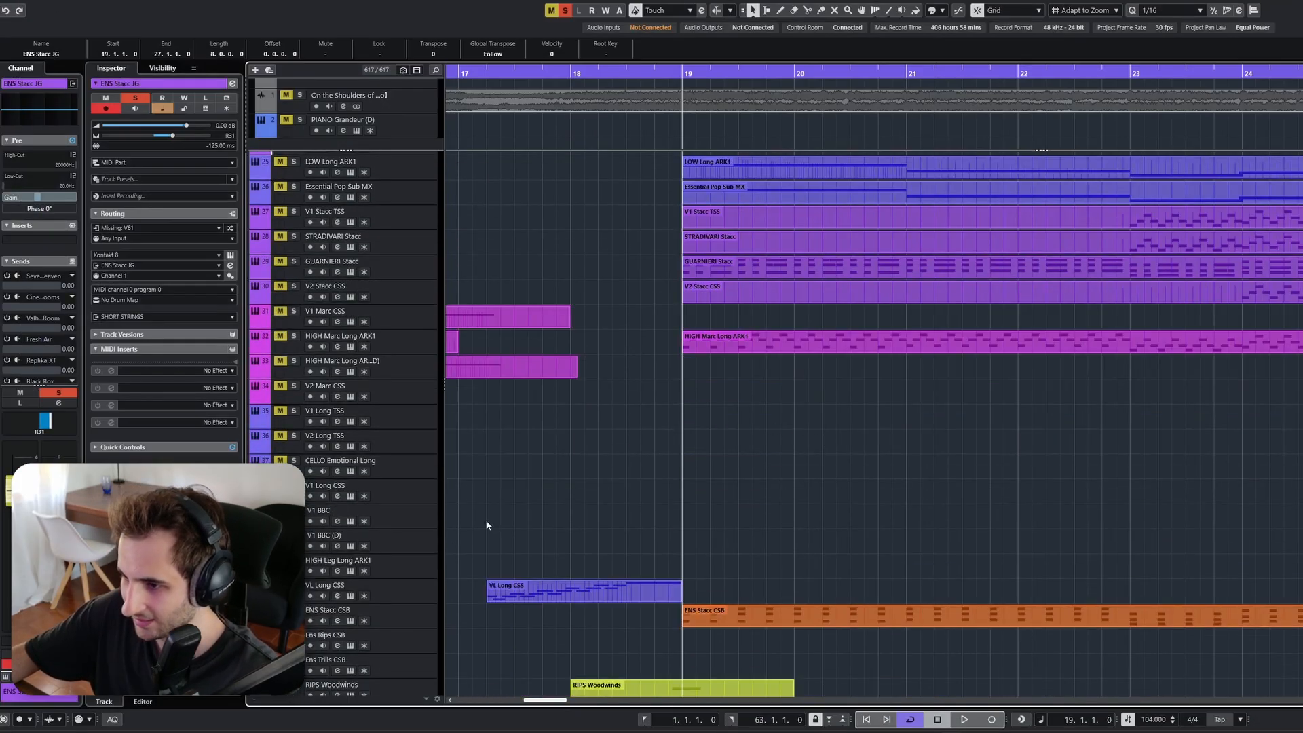
left_click(337, 621)
key("space")
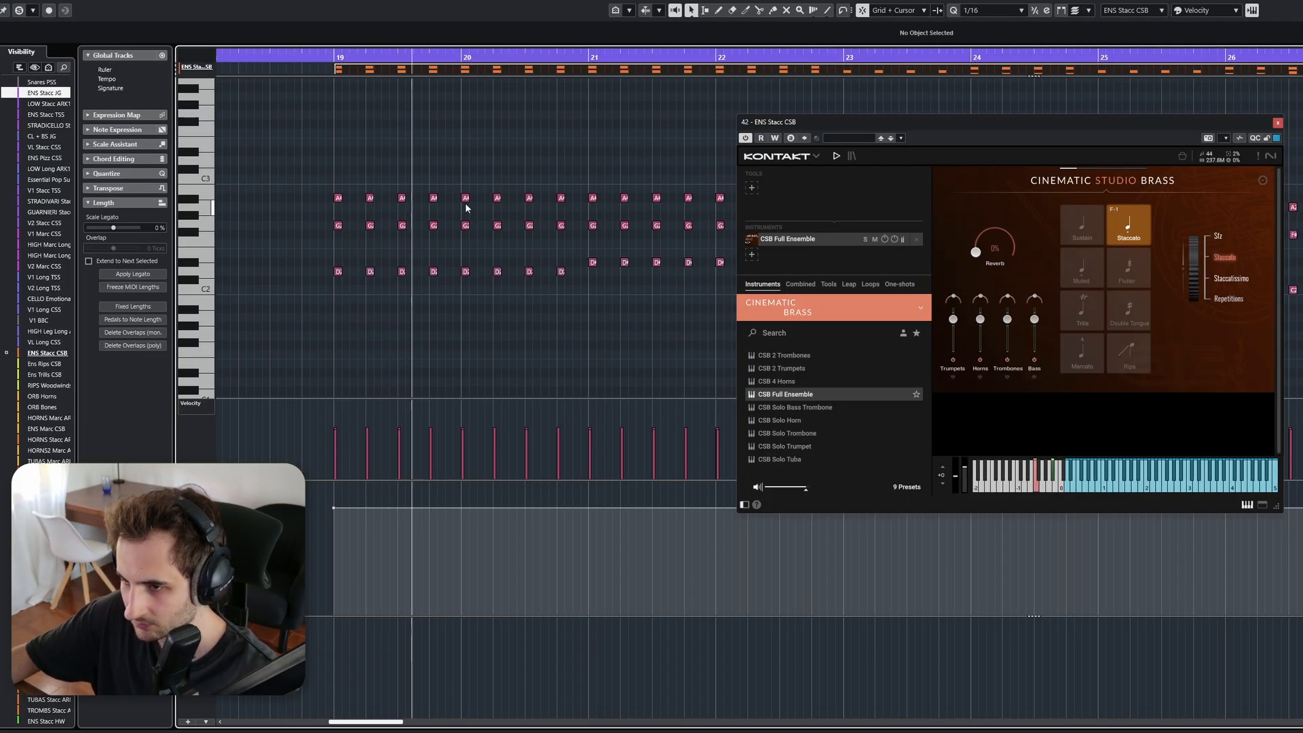
Play ENS Stacc JG with Snares DMG2 soloed, then solo the drum tracks from Ens DMG2 upward and play from bar 19 again
scroll(446, 209, "up", 3)
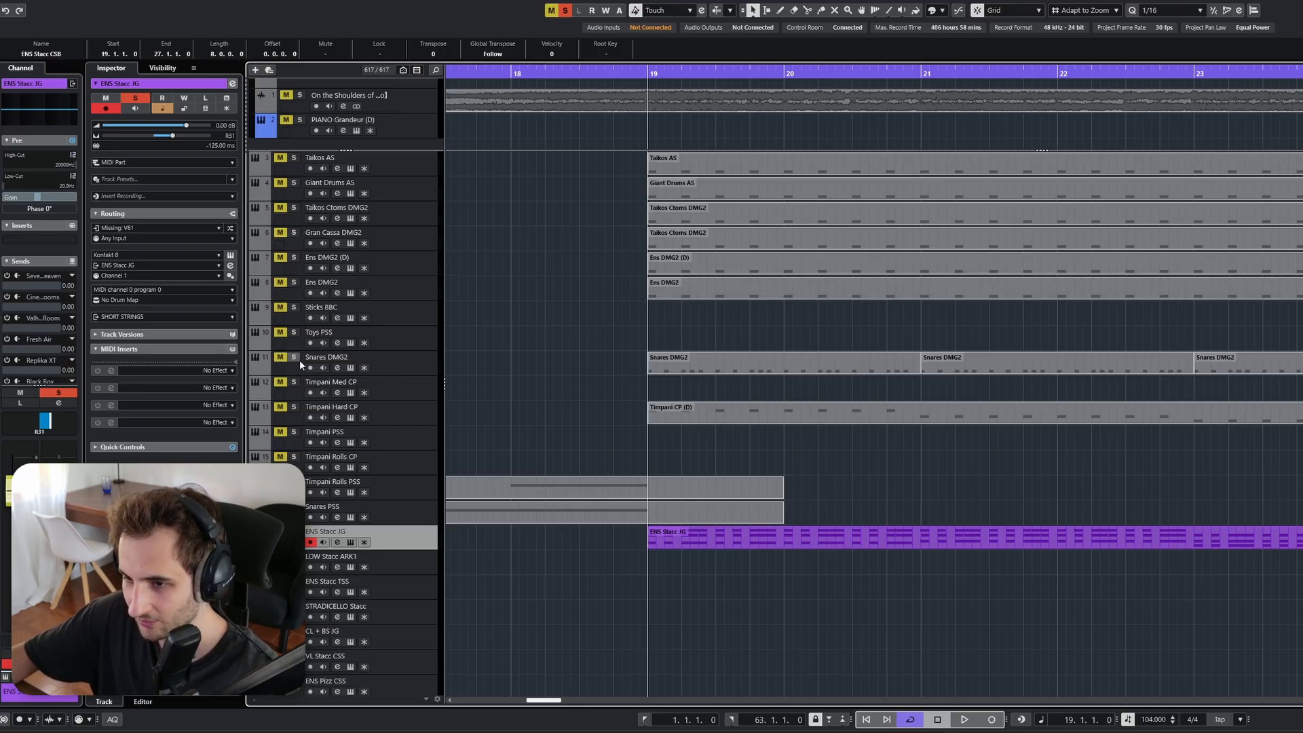
key("space")
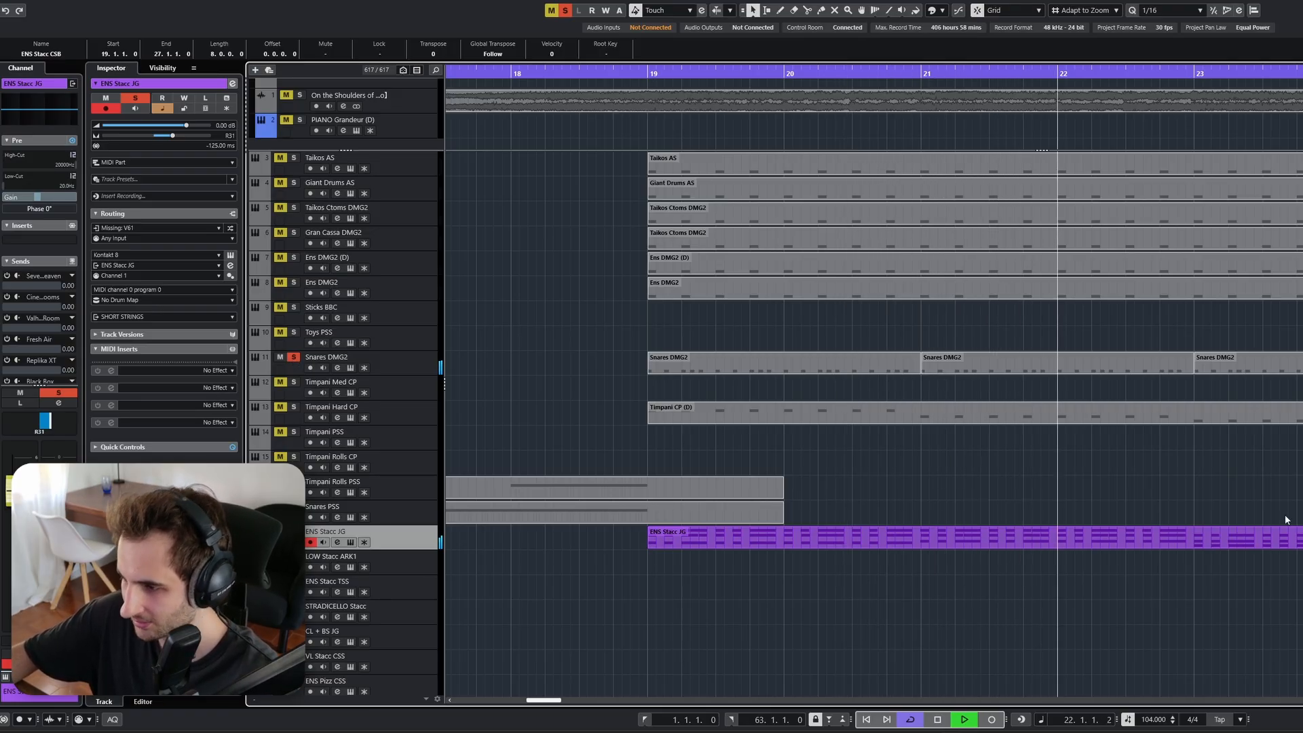
key("space")
left_click(293, 281)
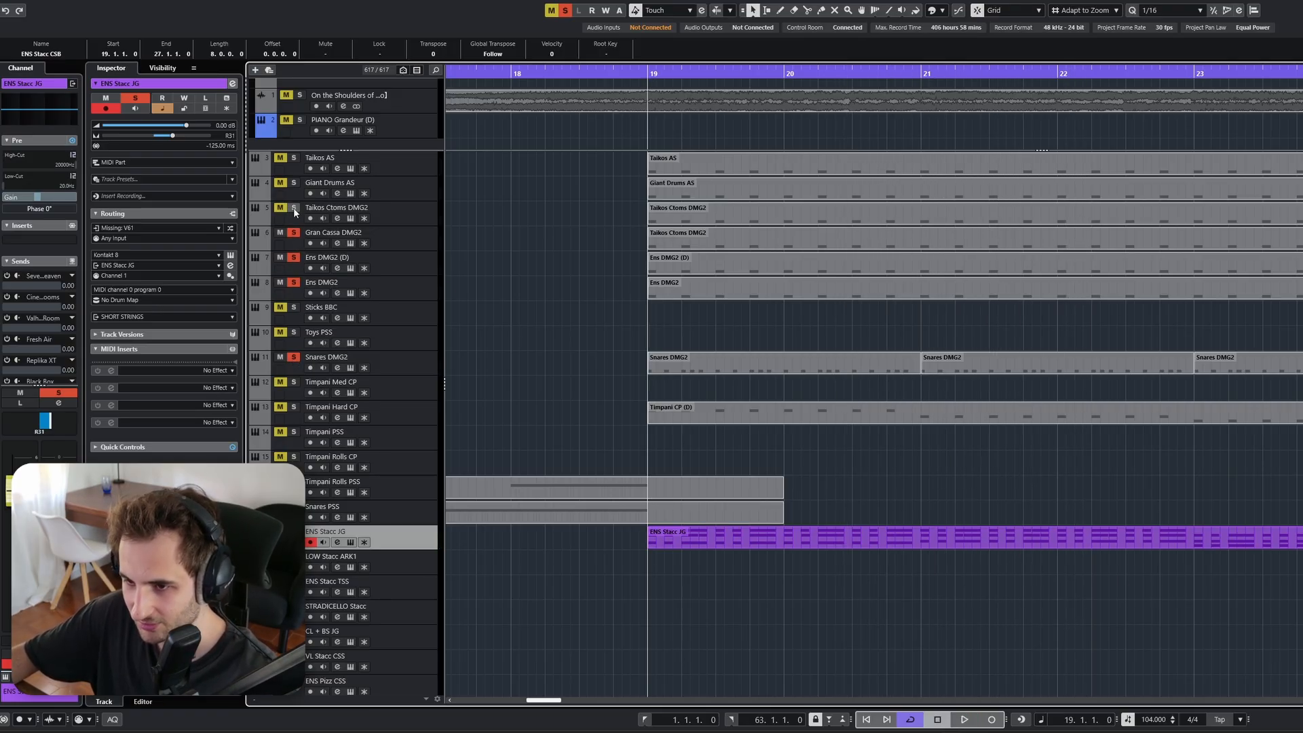
key("space")
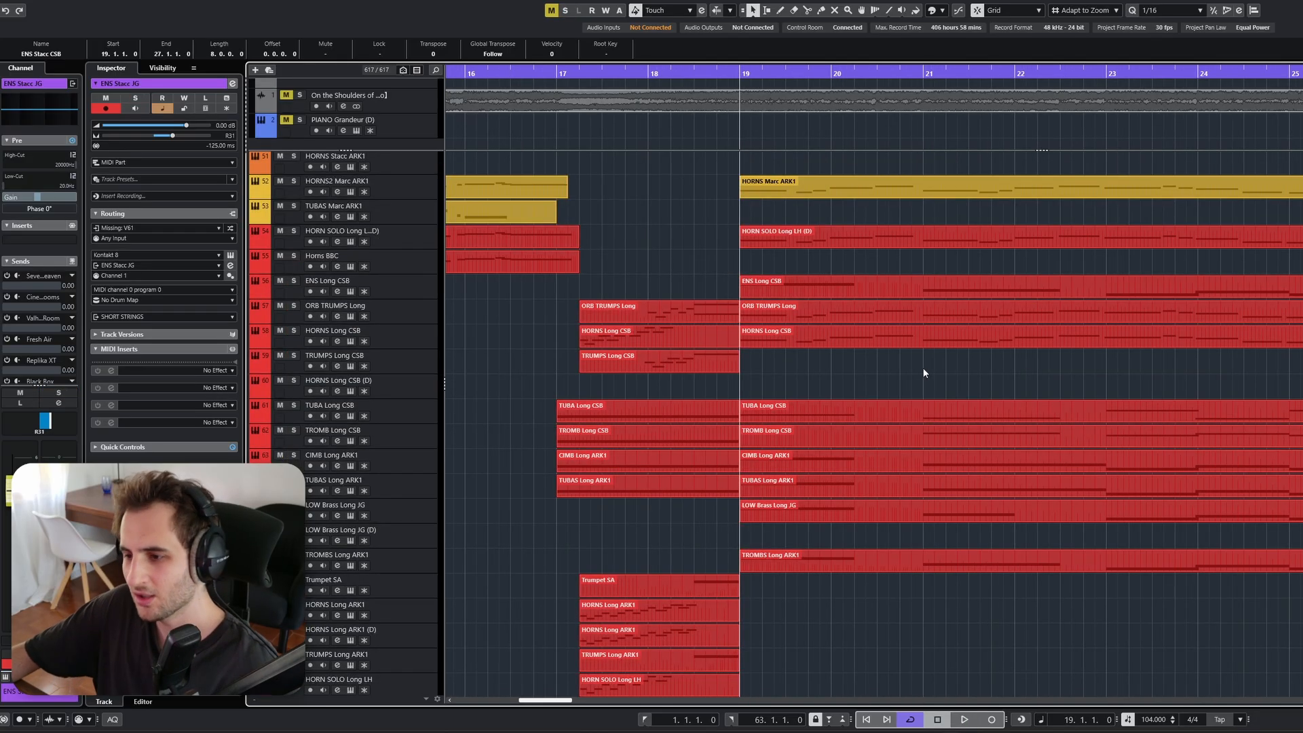
Look through the unsoloed arrangement from the piano and choir tracks up to the strings and percussion, and back to the brass
scroll(923, 368, "down", 20)
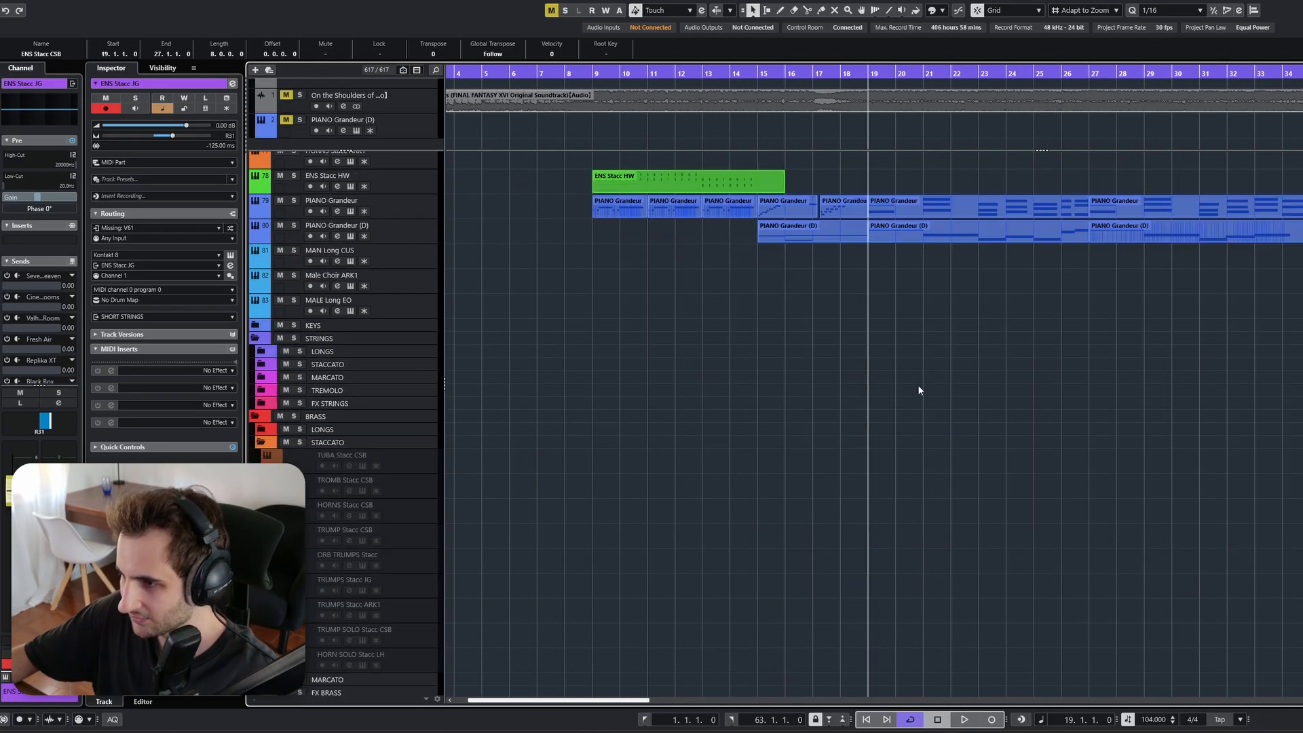
scroll(910, 384, "up", 20)
scroll(894, 377, "up", 5)
scroll(893, 379, "up", 3)
scroll(849, 474, "up", 9)
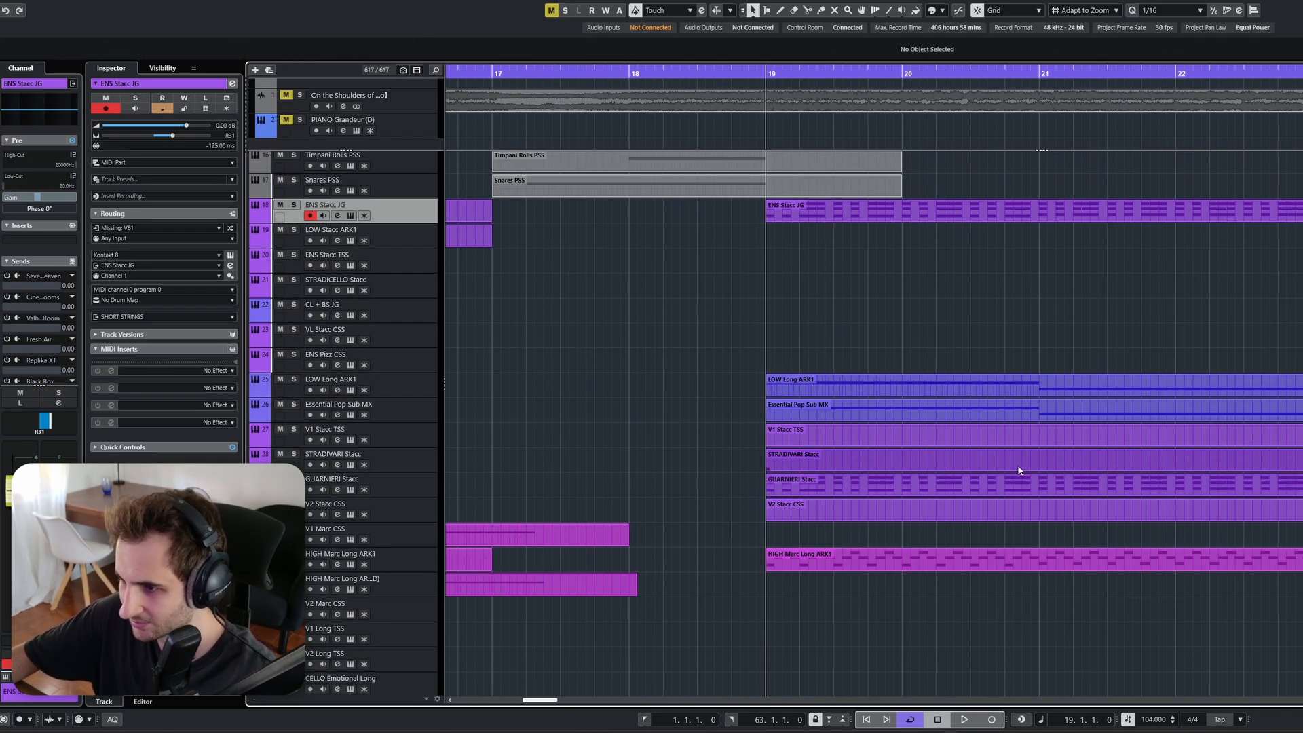
scroll(1133, 366, "down", 3)
scroll(1131, 380, "up", 2)
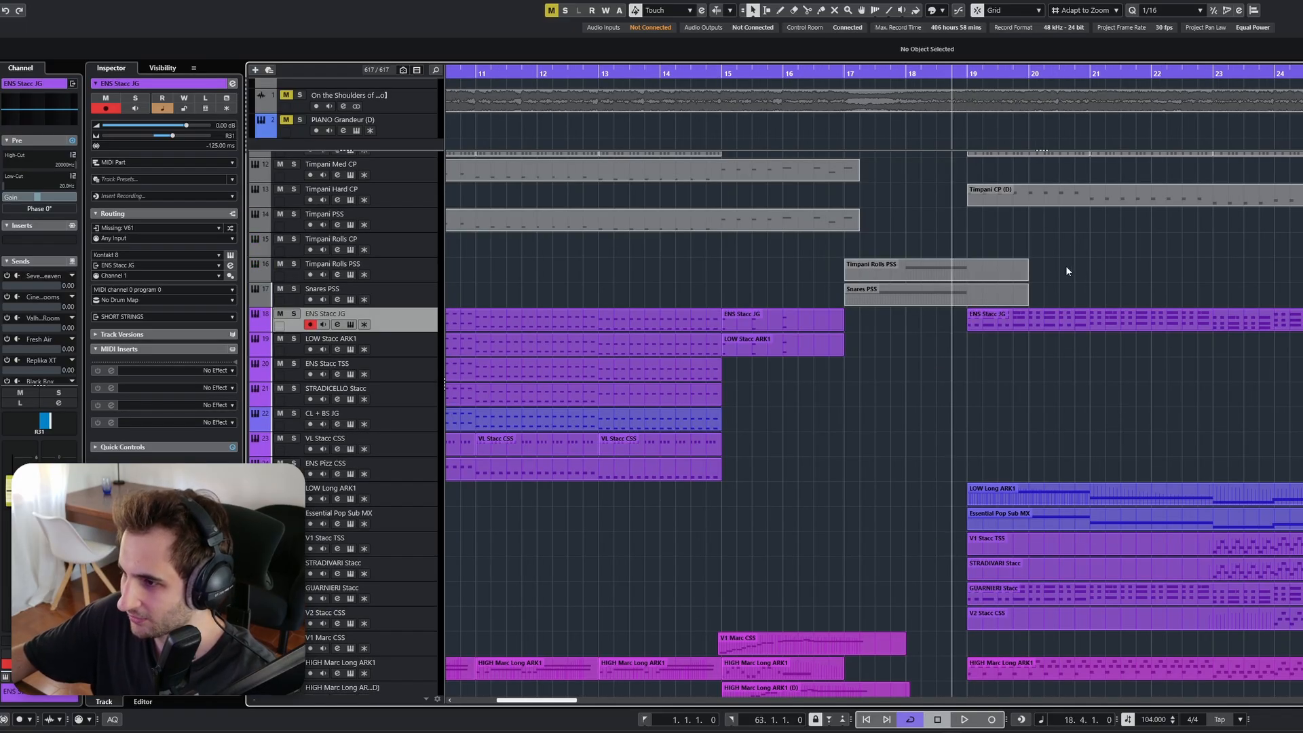
scroll(1070, 263, "up", 3)
scroll(1065, 305, "down", 20)
scroll(1062, 343, "down", 2)
Play the full orchestra from just before bar 19 while following the brass and string parts
key("space")
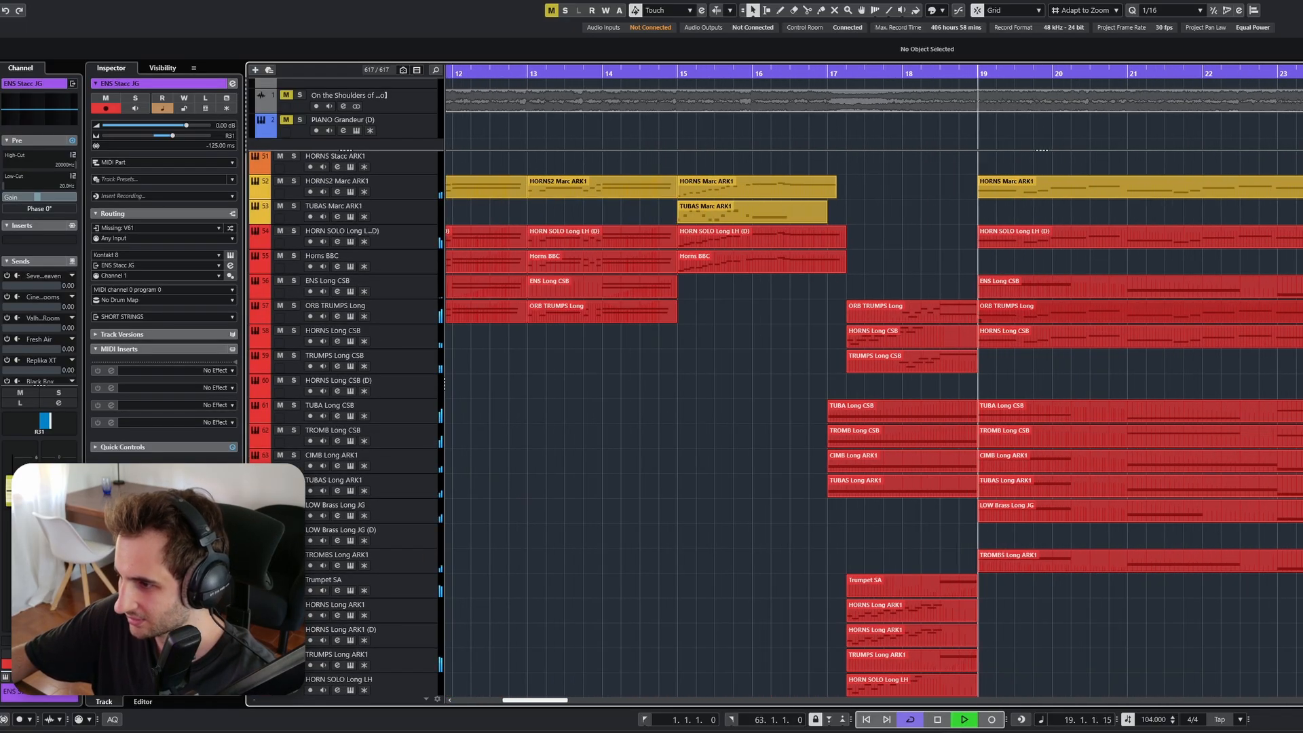
scroll(1089, 340, "down", 2)
scroll(1271, 314, "up", 2)
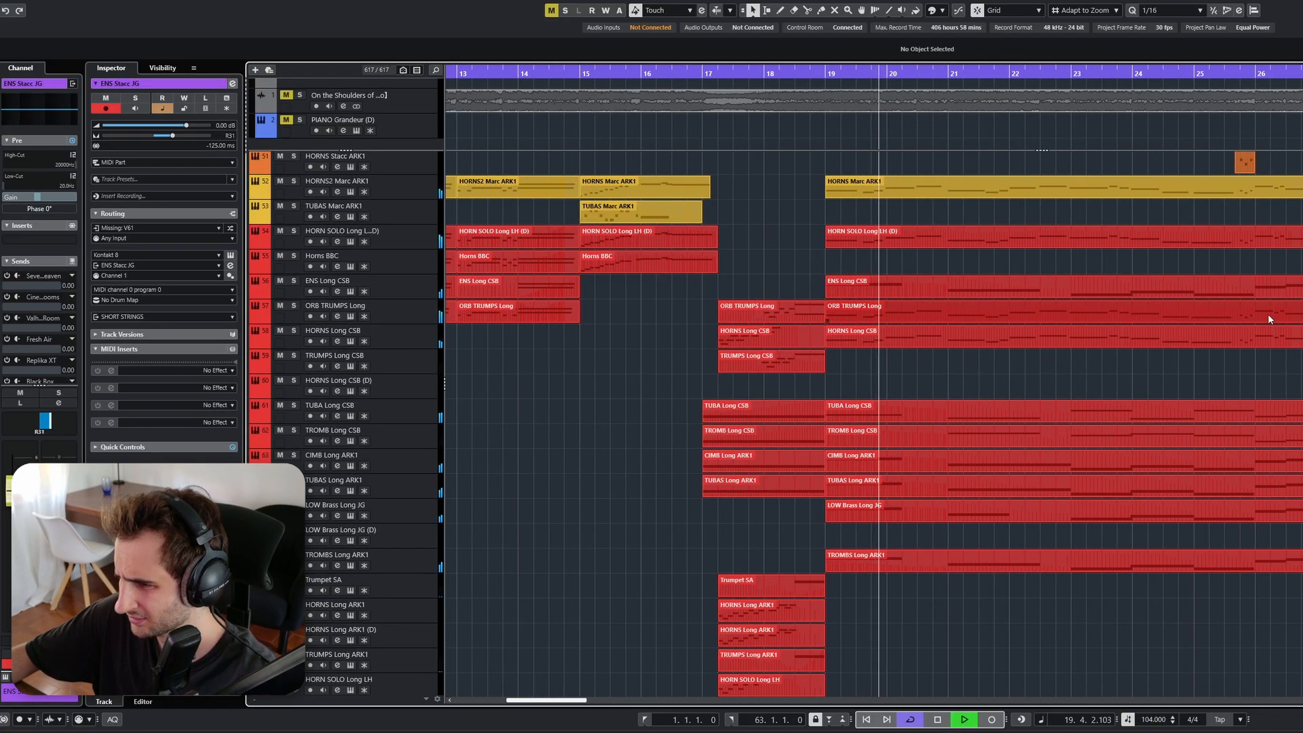
scroll(1276, 319, "up", 20)
scroll(1288, 322, "up", 4)
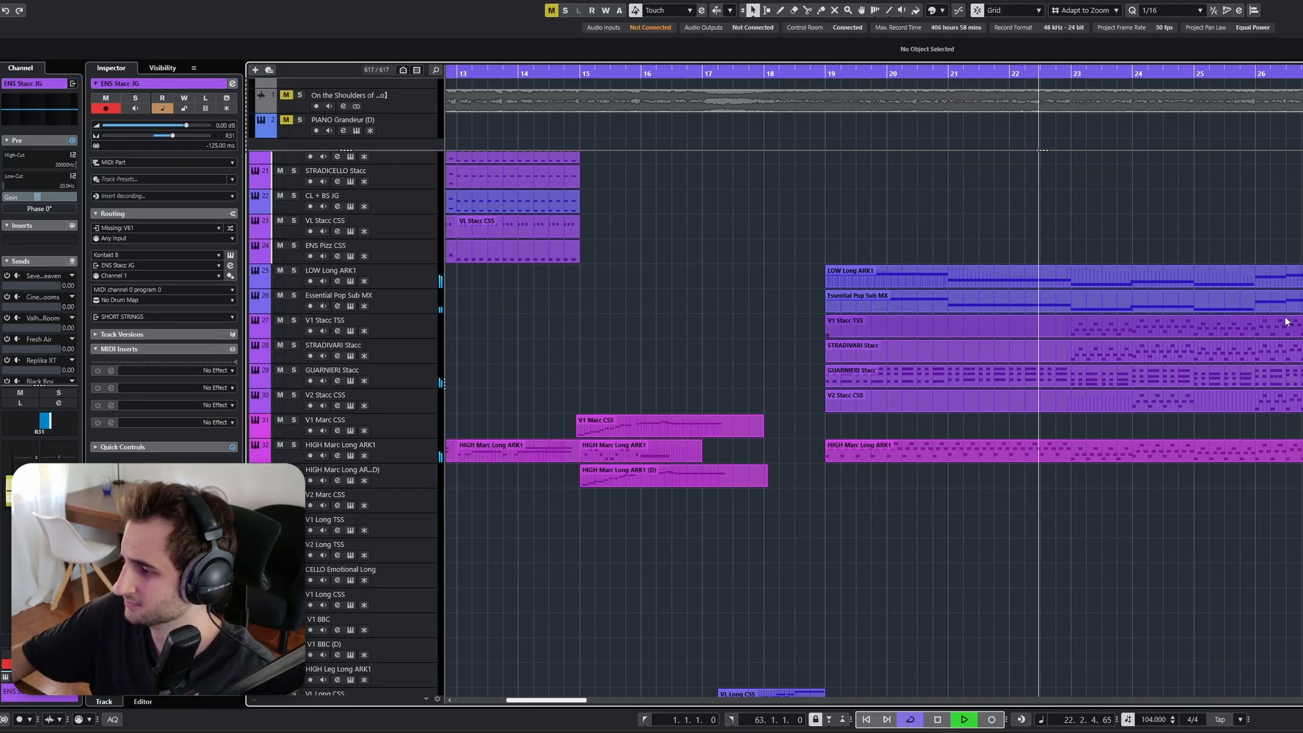
scroll(1234, 317, "down", 10)
key("h")
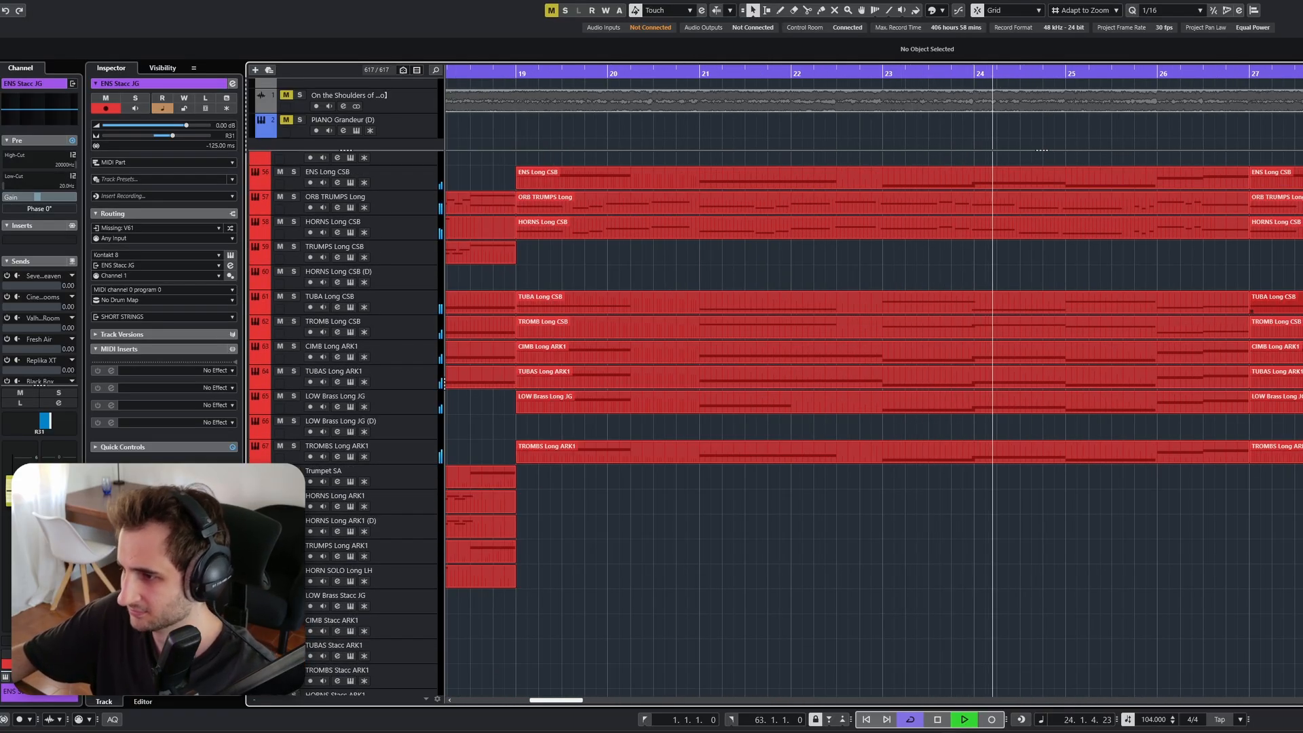
Follow the string tracks from LOW Long ARK1 to ENS Stacc CSB during playback into the section at bar 27
scroll(874, 380, "up", 9)
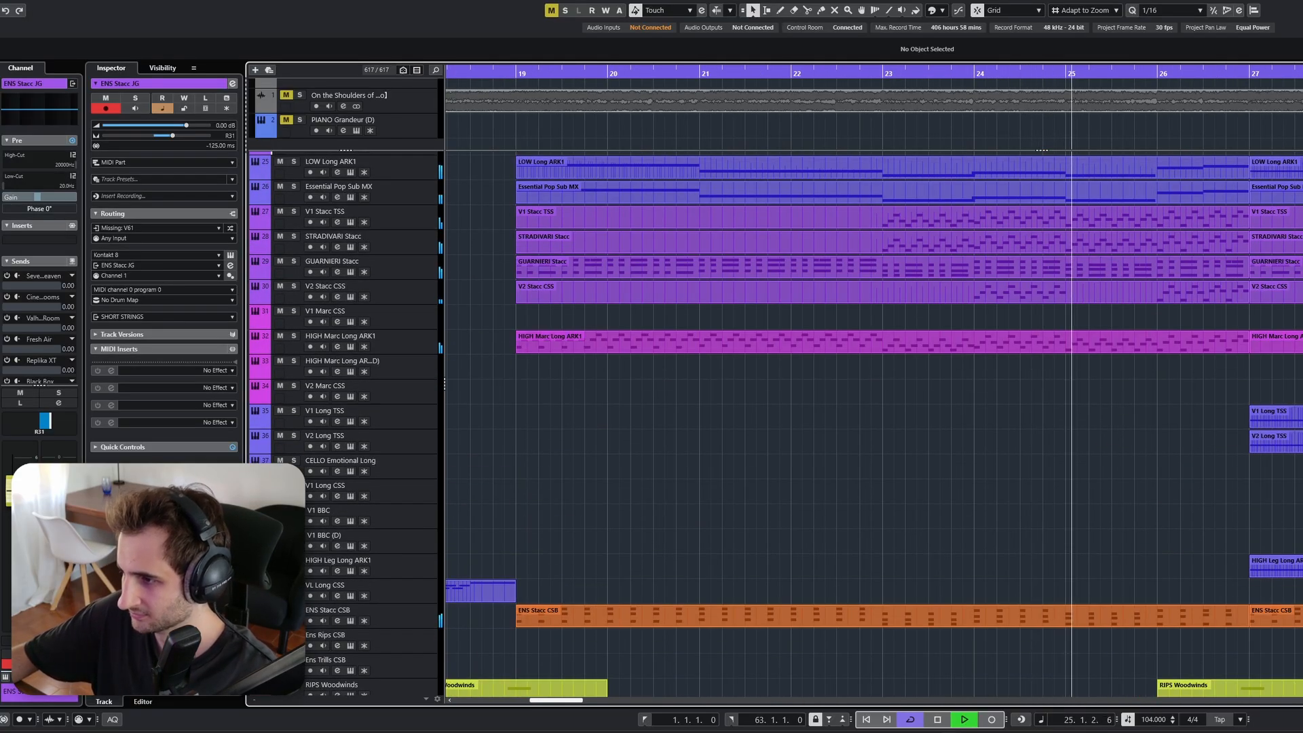
key("g")
key("g")
key("h")
key("h")
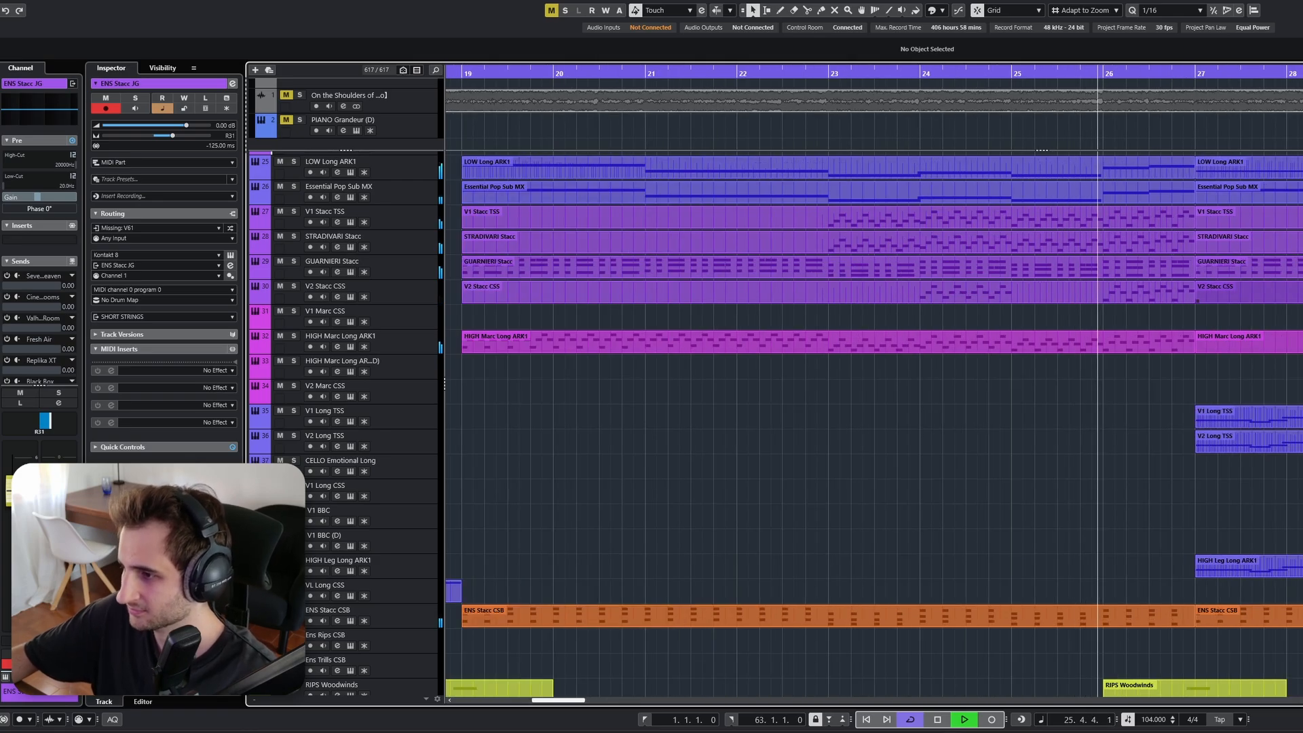
scroll(1290, 279, "down", 8)
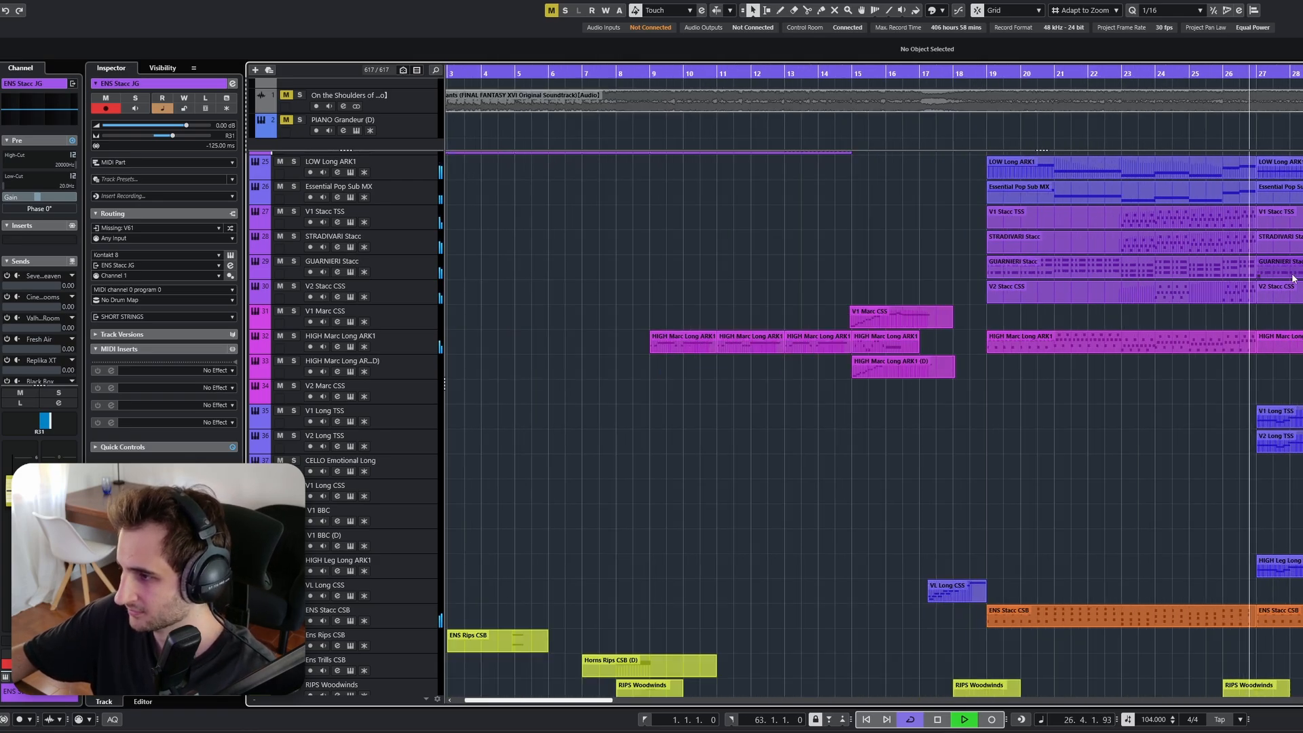
scroll(1069, 316, "up", 2)
scroll(996, 334, "up", 2)
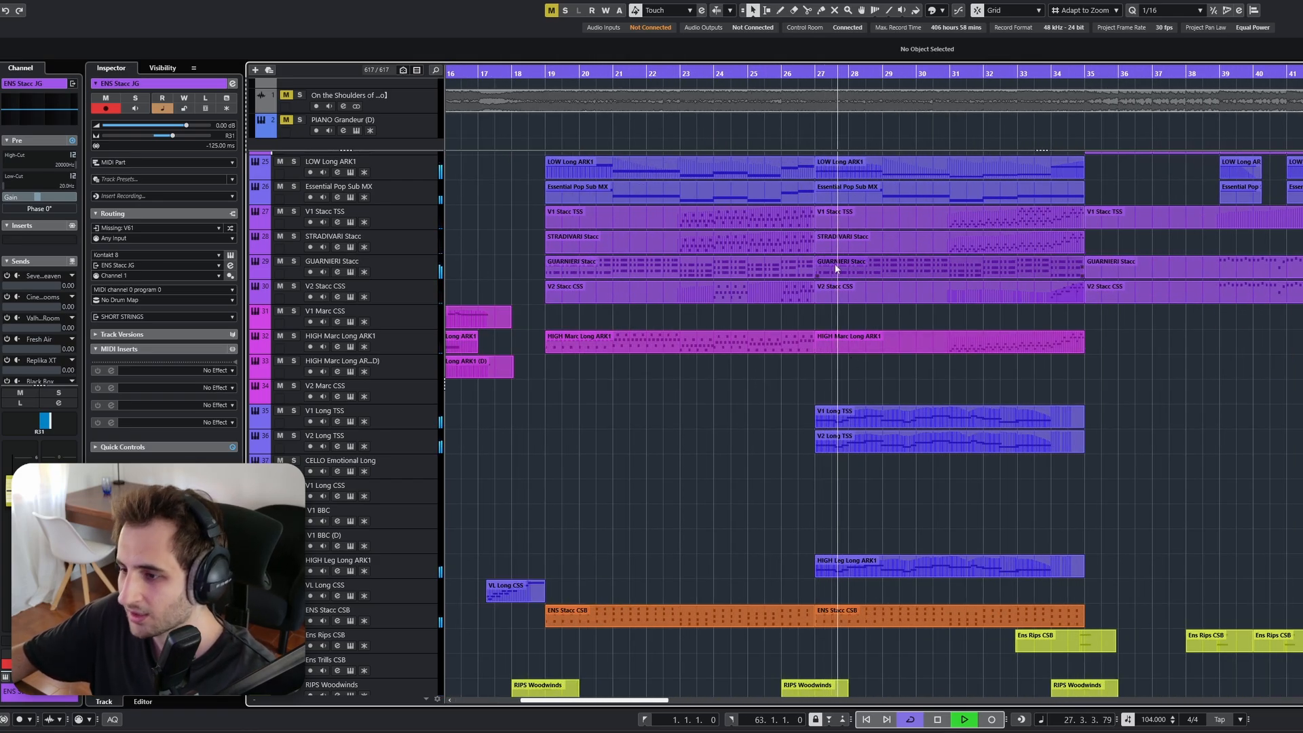
Stop playback, place the cursor at bar 26 beat 3 and solo V1 Long TSS, V2 Long TSS and HIGH Leg Long ARK1
key("space")
left_click(814, 74)
left_click_drag(804, 75, 667, 425)
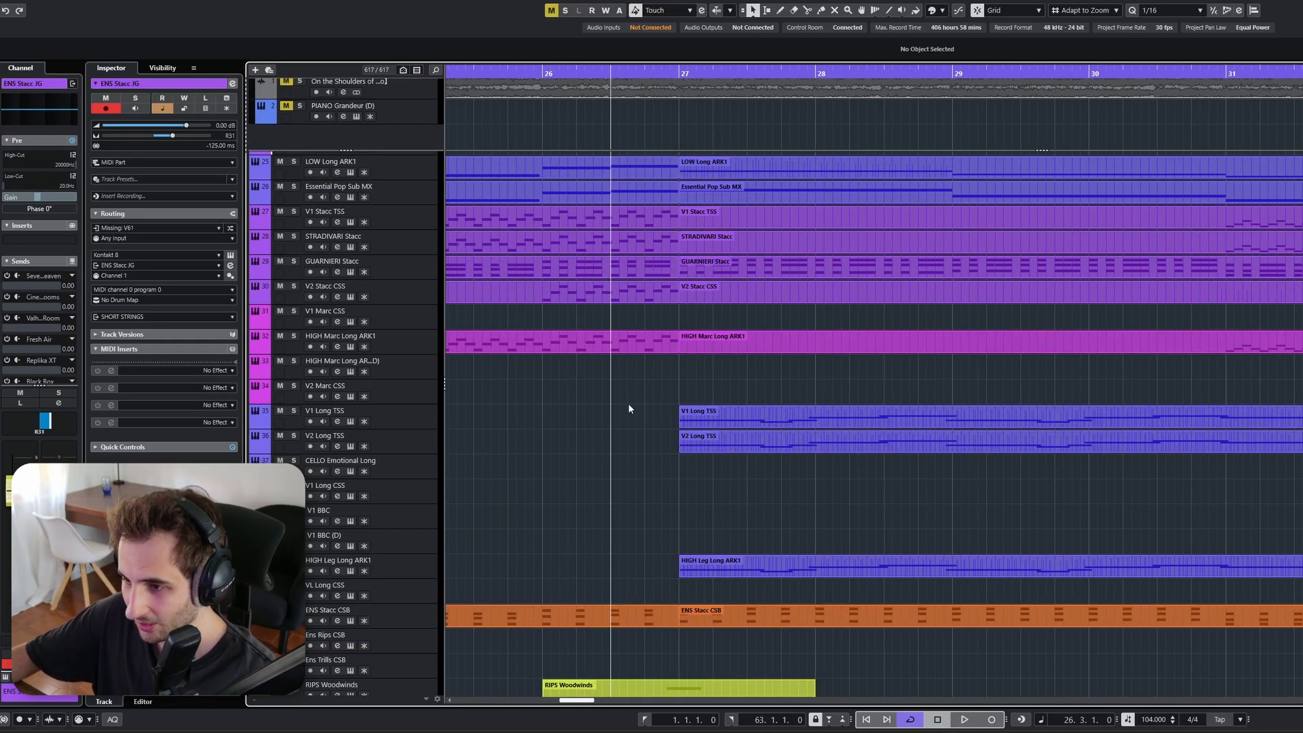
scroll(1057, 395, "down", 16)
scroll(1086, 410, "up", 5)
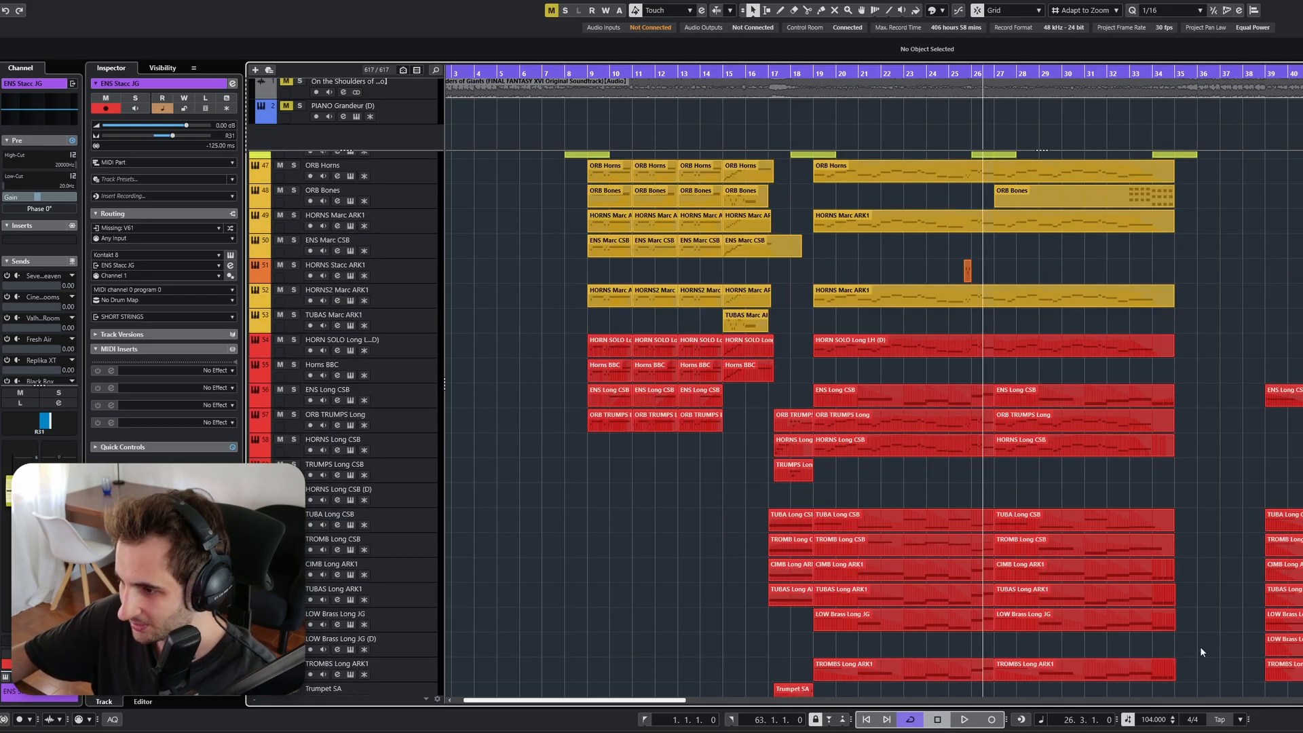
scroll(1070, 463, "up", 6)
scroll(951, 482, "up", 4)
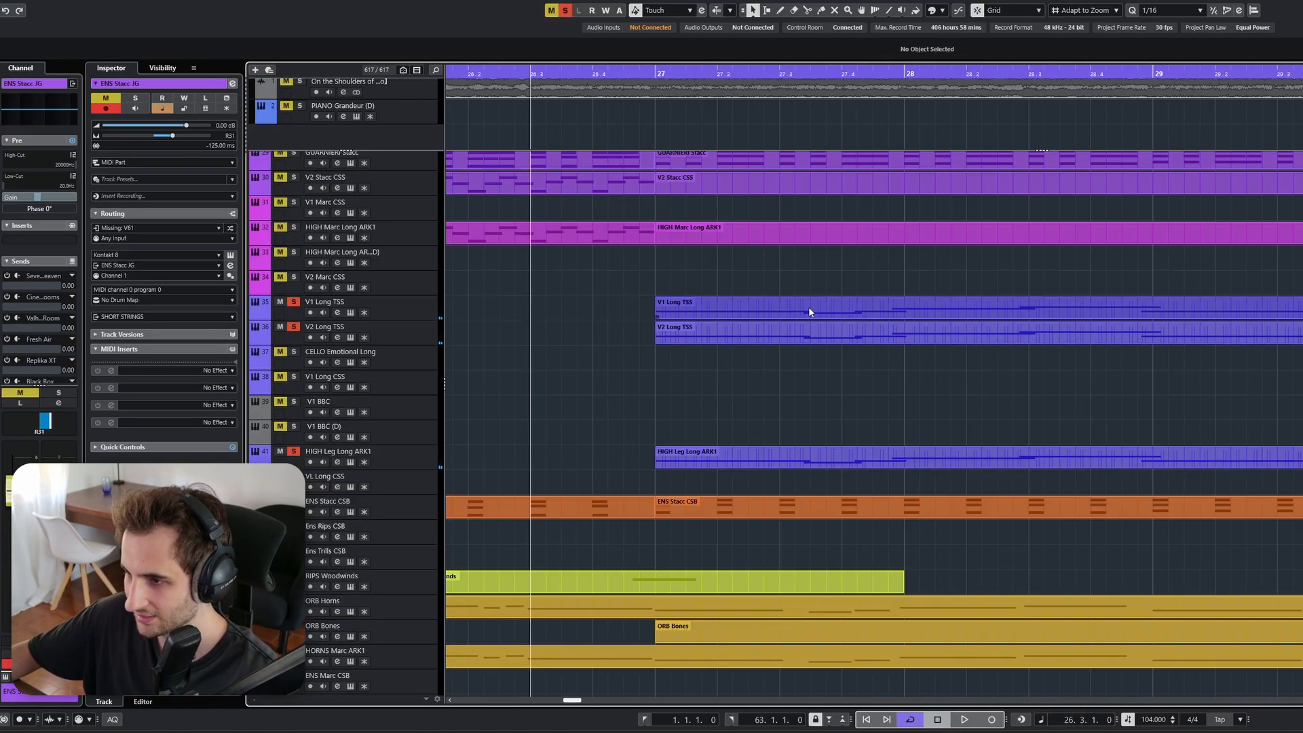
View the V1 Long TSS instrument and notes, play the melody from before bar 27 and close both windows
left_click(351, 313)
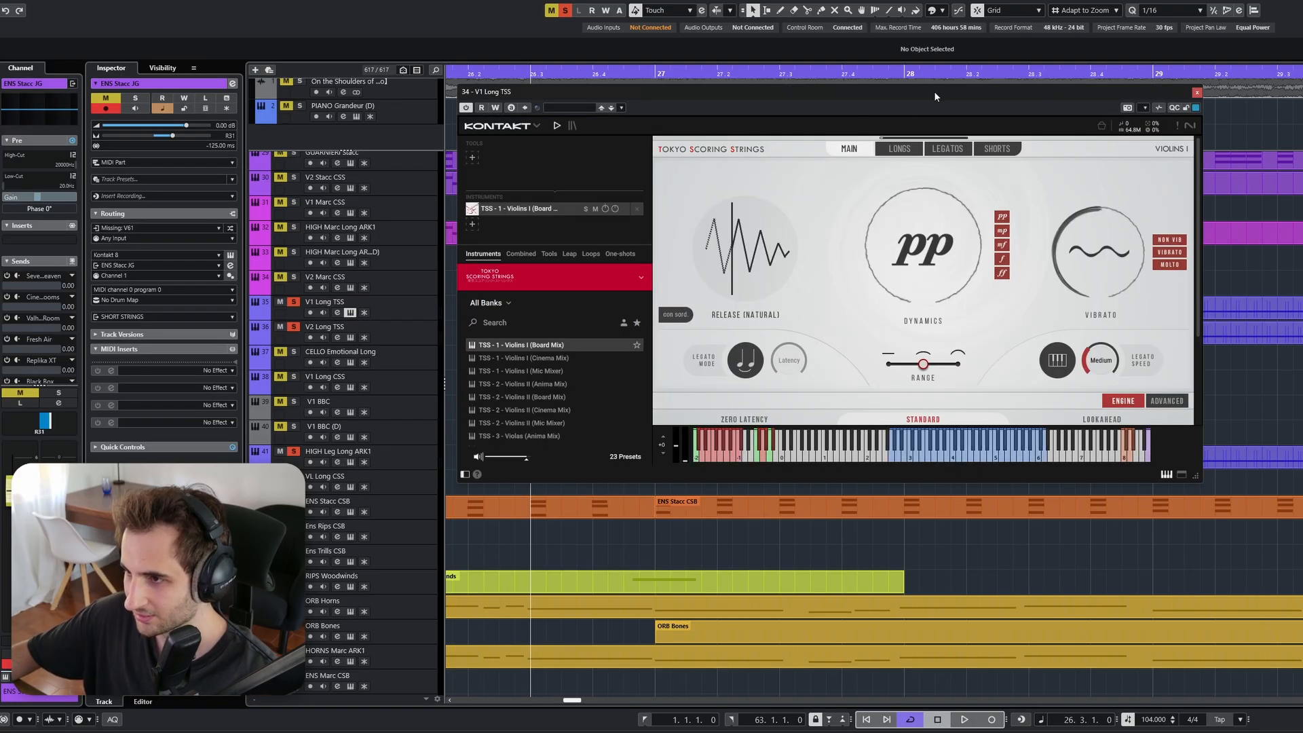
left_click_drag(934, 91, 1302, 73)
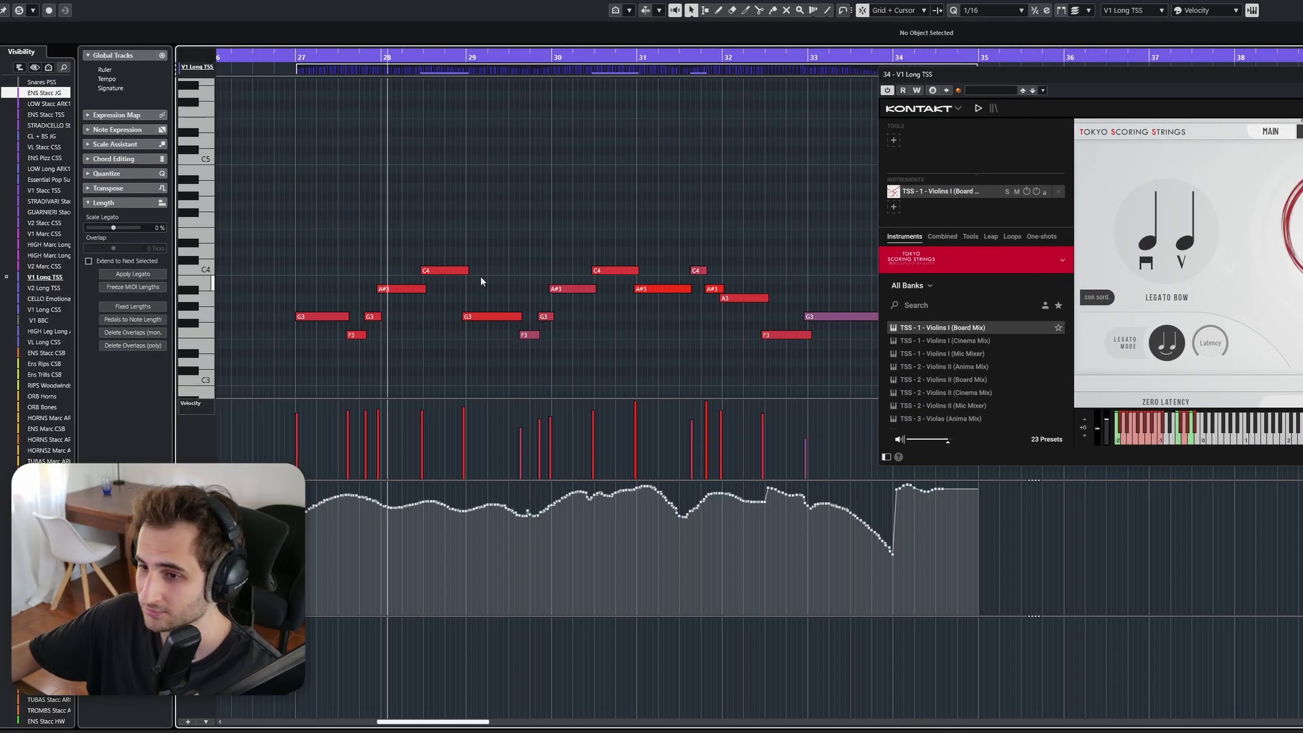
key("space")
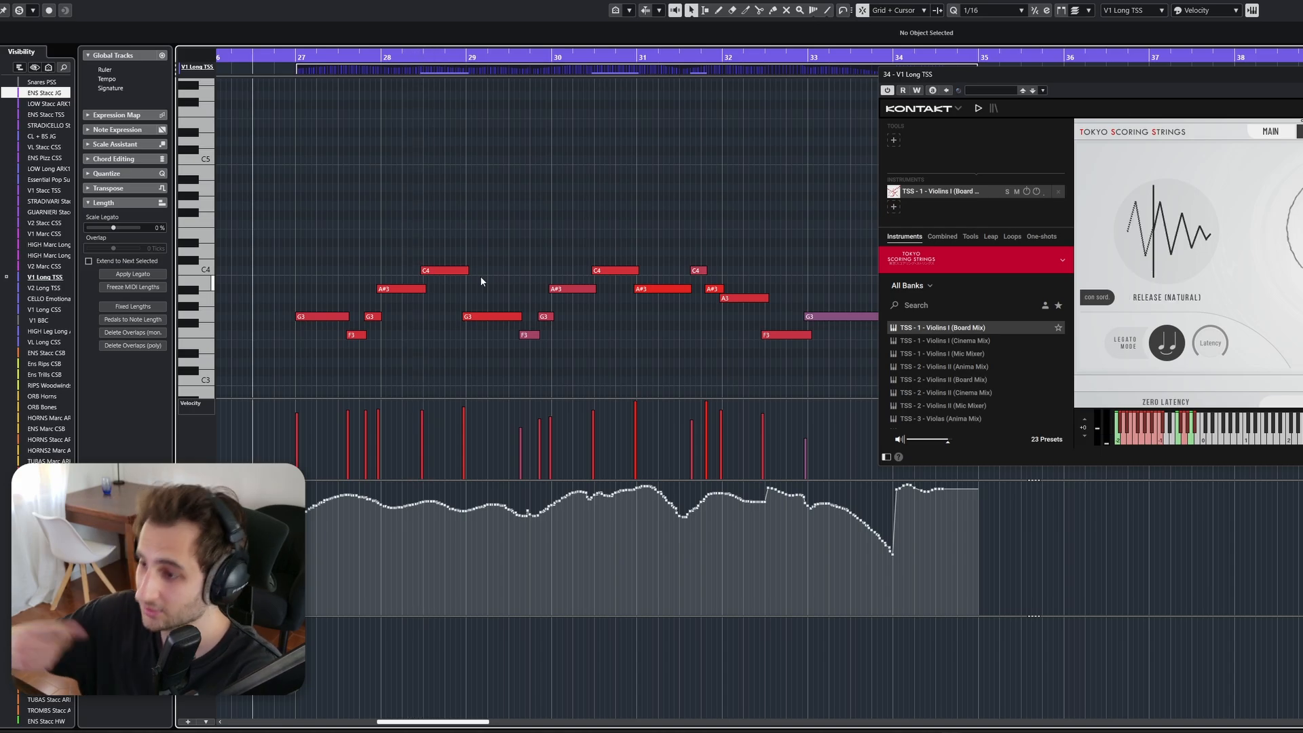
key("ctrl+w")
key("ctrl+w")
Play the full mix through the section starting at bar 27 while following the long string, woodwind and brass tracks
left_click(825, 370)
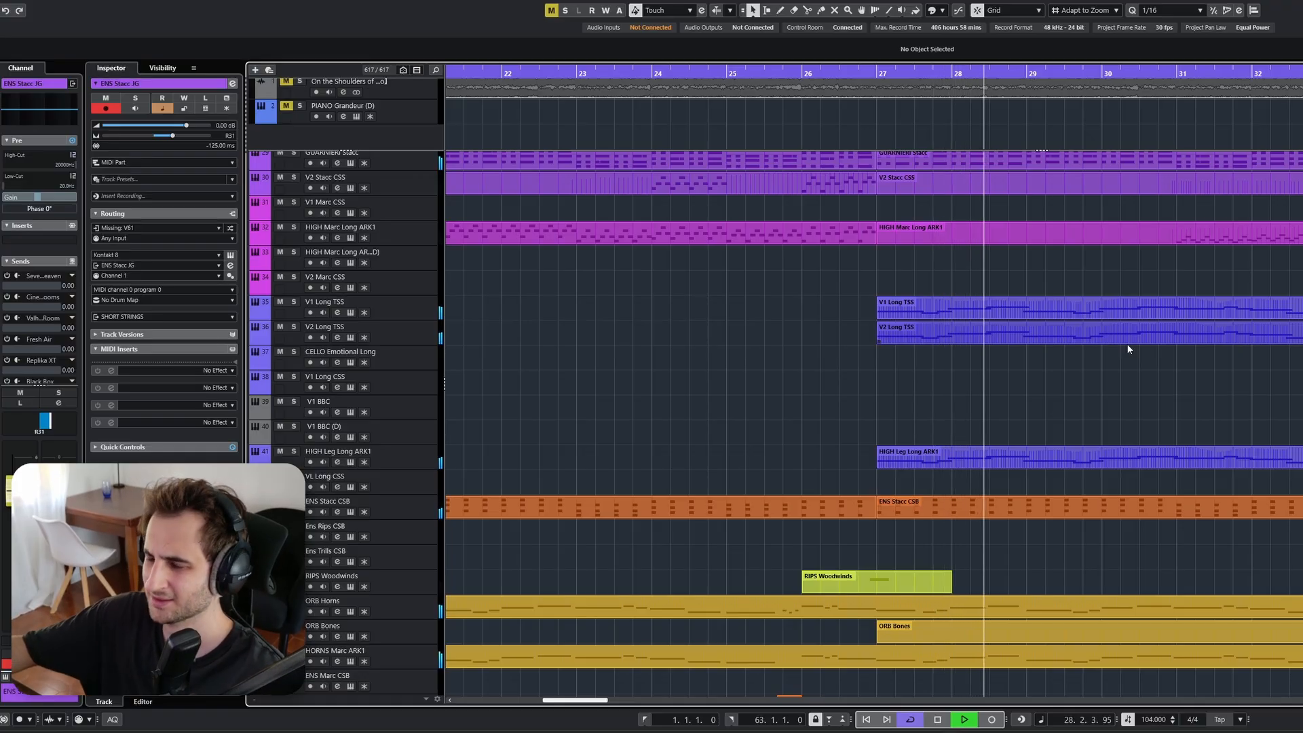
scroll(1140, 344, "down", 1)
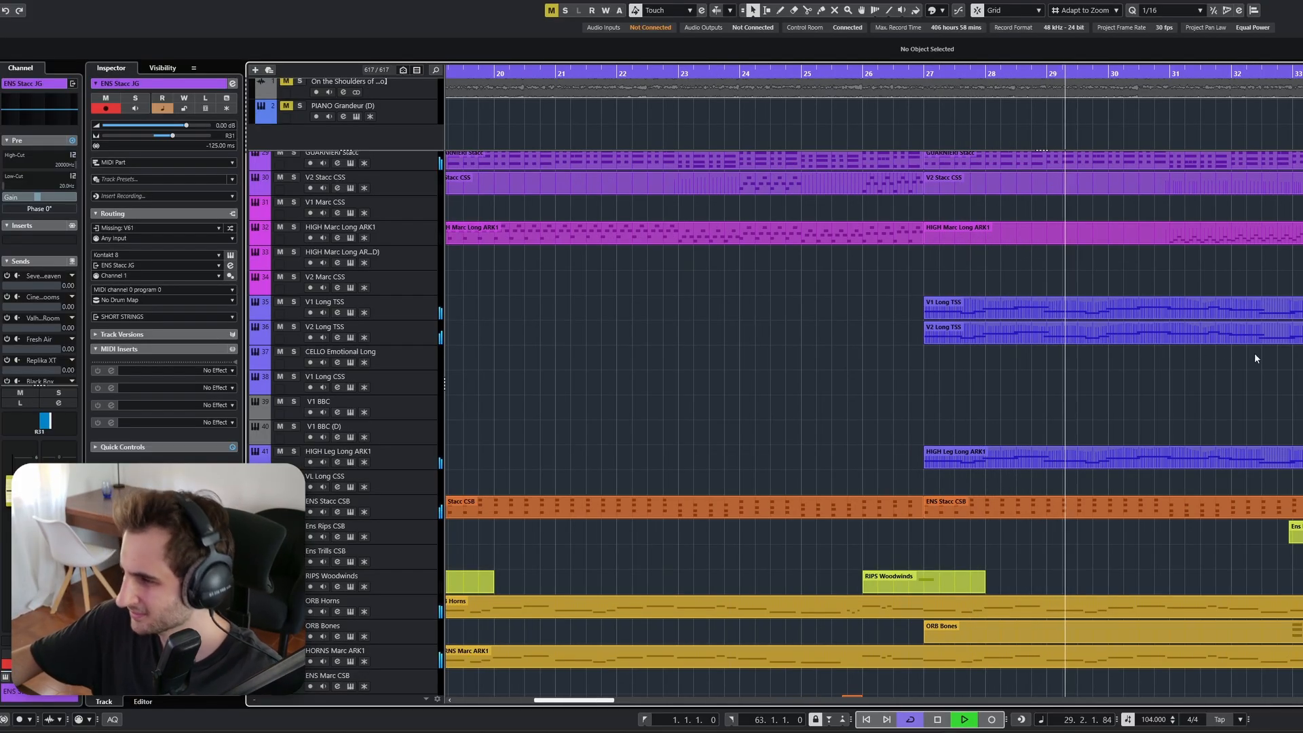
scroll(1256, 358, "down", 1)
scroll(1255, 358, "up", 3)
scroll(1221, 381, "down", 1)
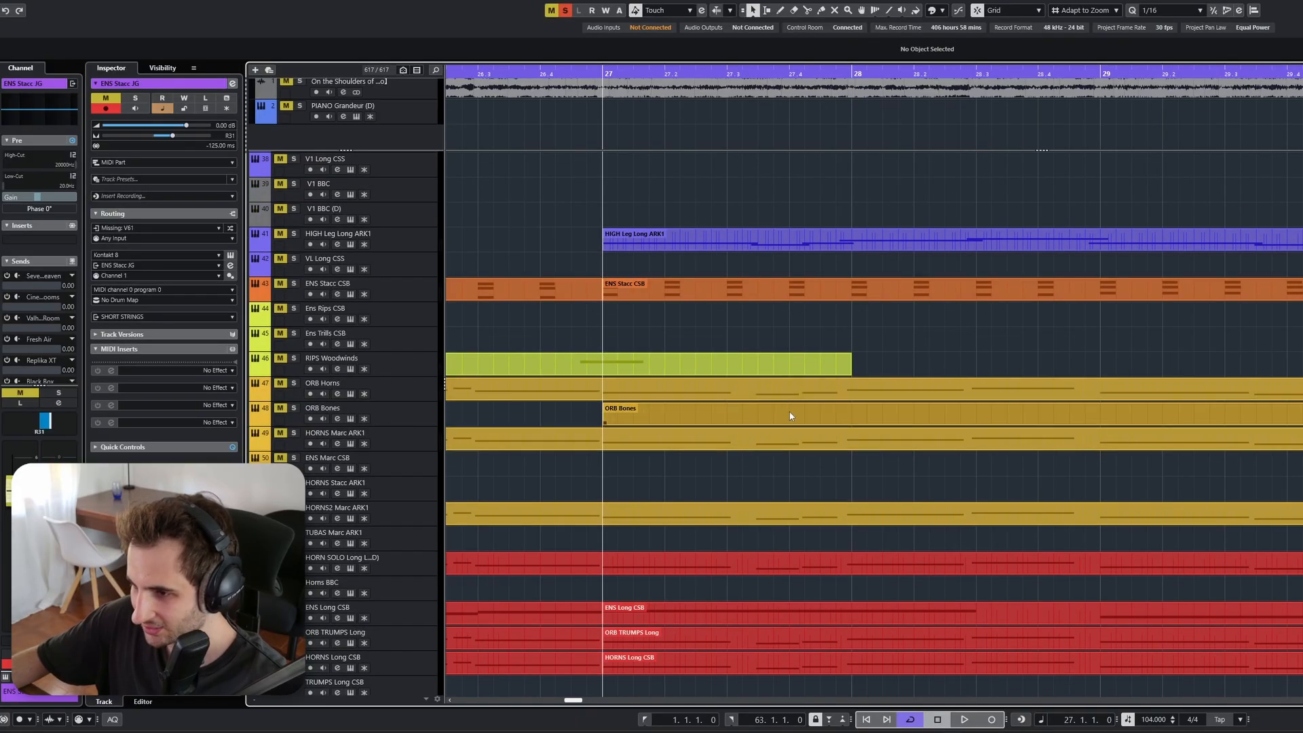
Audition V1 Stacc TSS, STRADIVARI Stacc, VL Stacc CSS, V2 Stacc CSS and HIGH Marc Long ARK1 in solo around bars 31 to 34
scroll(795, 416, "down", 3, "ctrl")
scroll(983, 448, "up", 10)
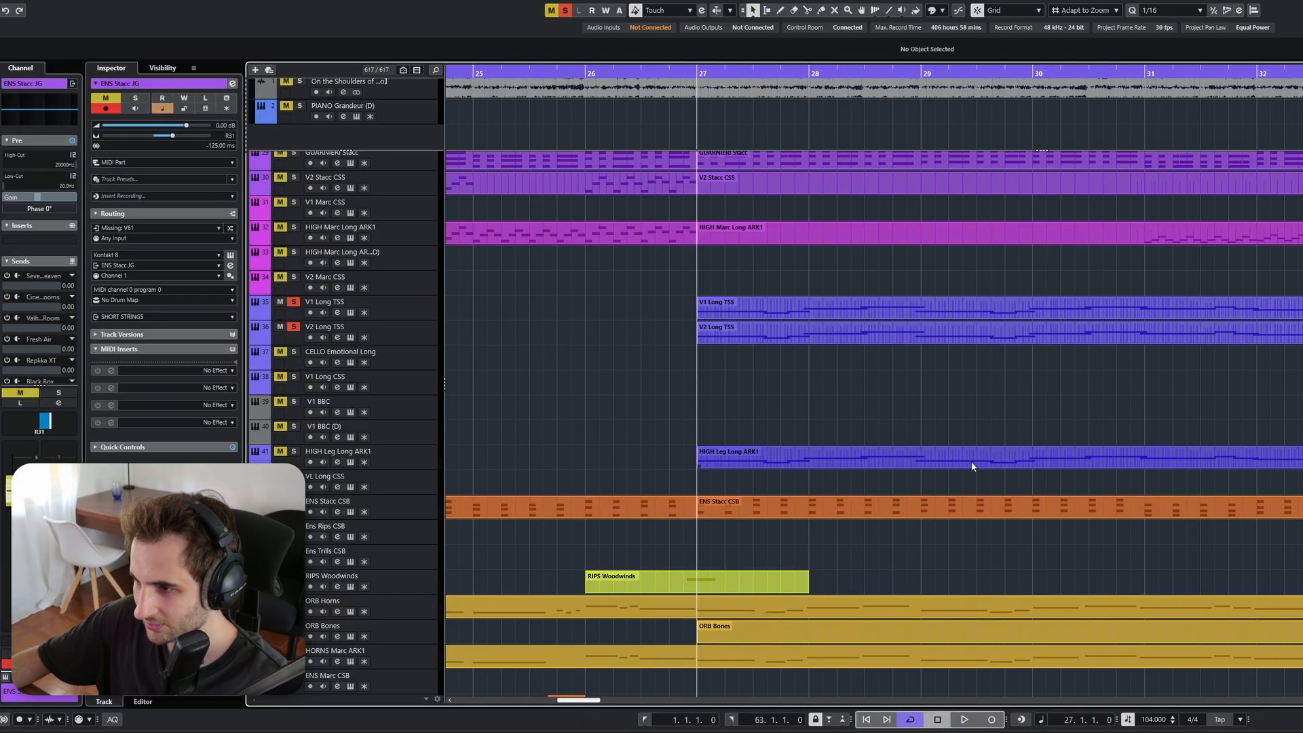
scroll(925, 447, "down", 5)
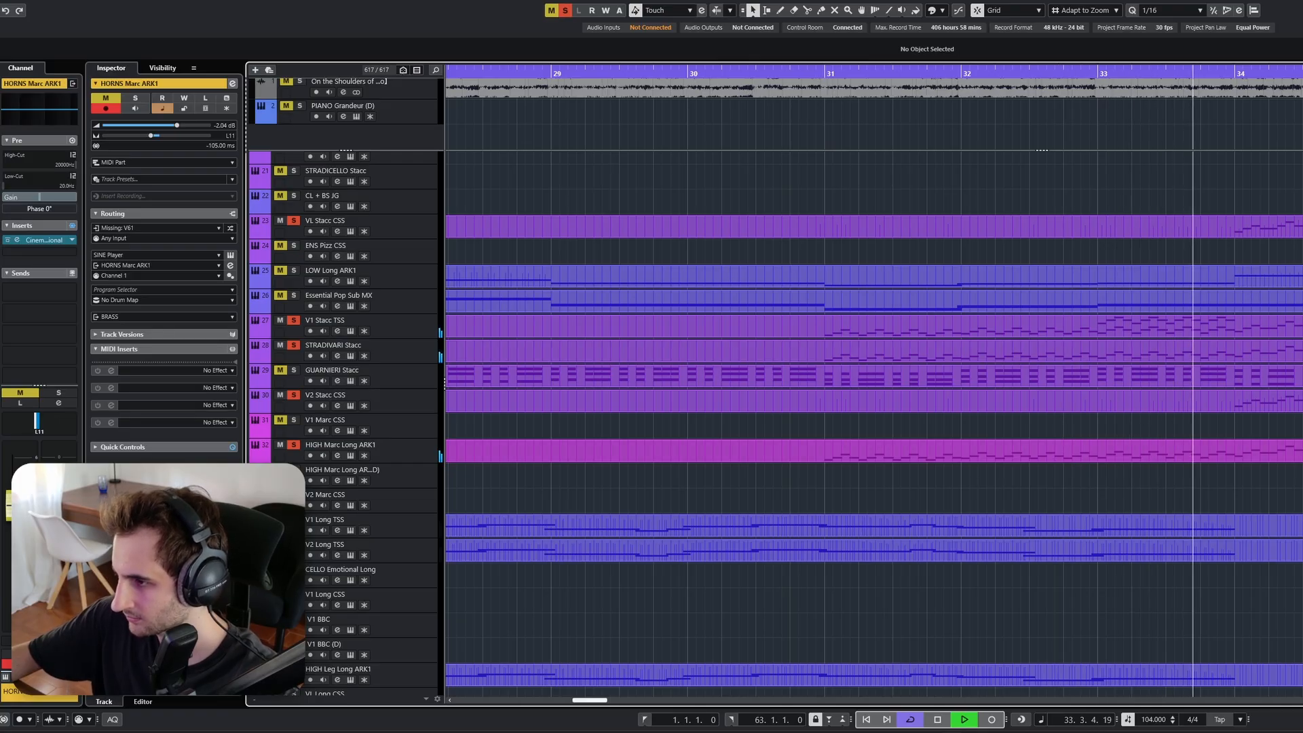
key("h")
scroll(747, 407, "up", 4)
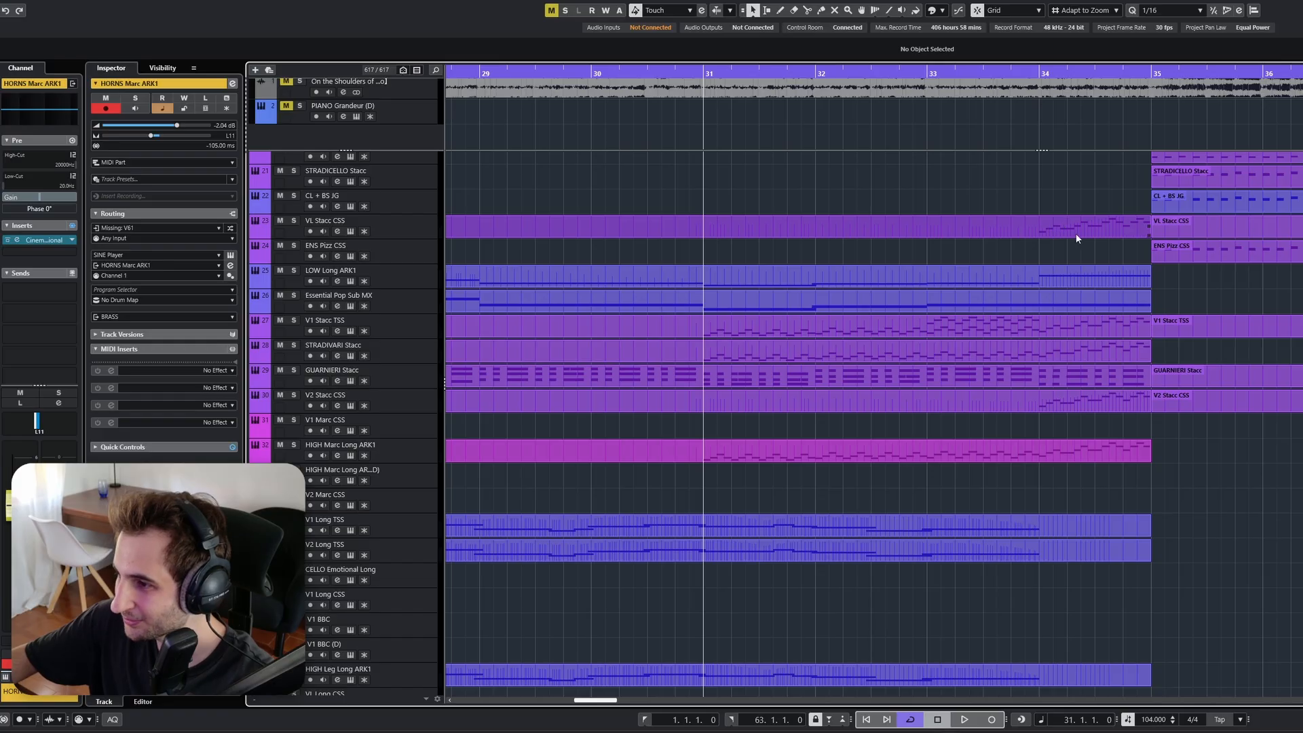
Play the full orchestra from bar 31 while following the percussion and staccato string tracks through the section at bar 35
key("space")
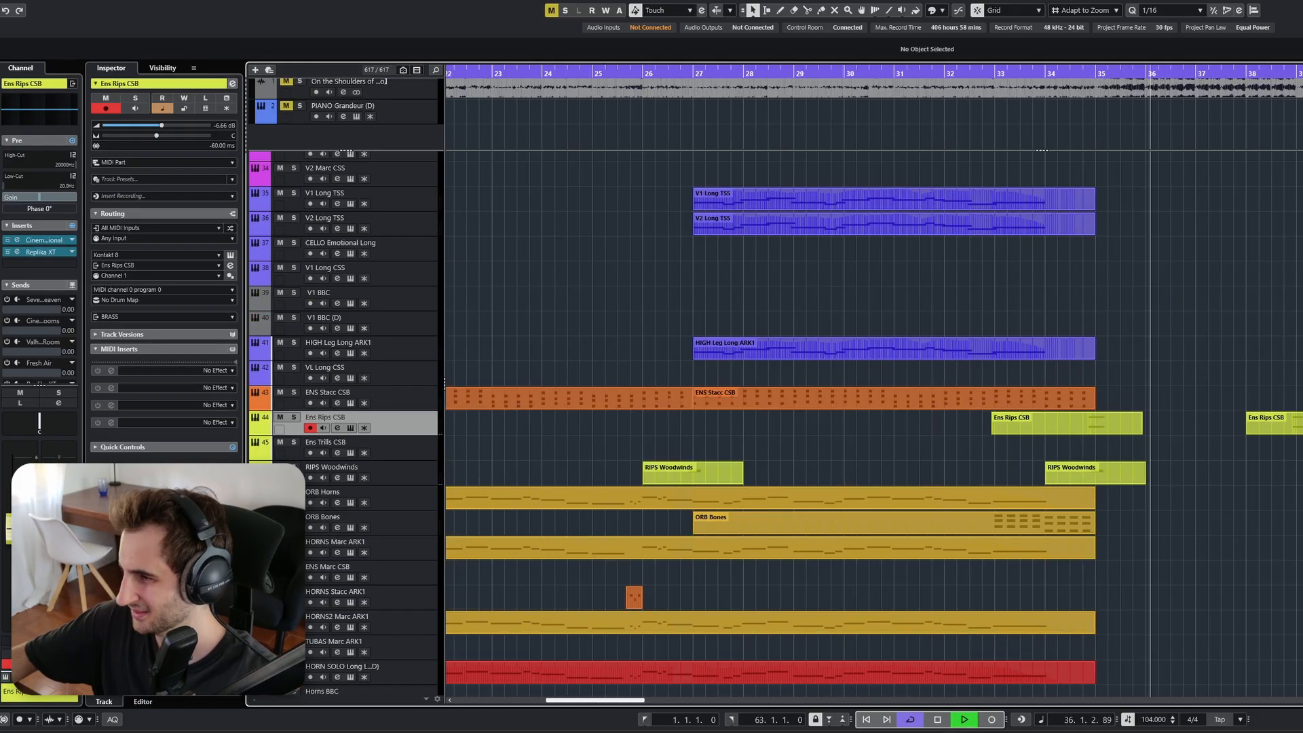
scroll(874, 380, "up", 10)
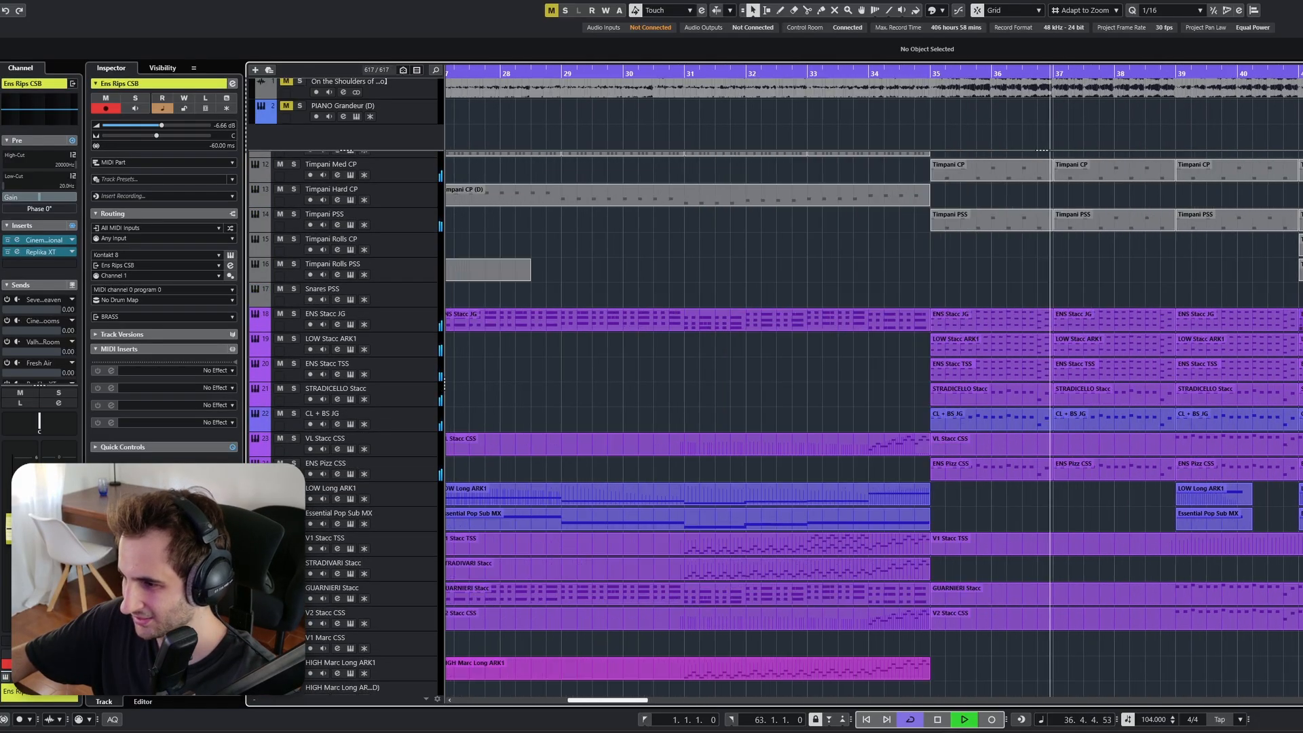
scroll(1196, 262, "up", 3)
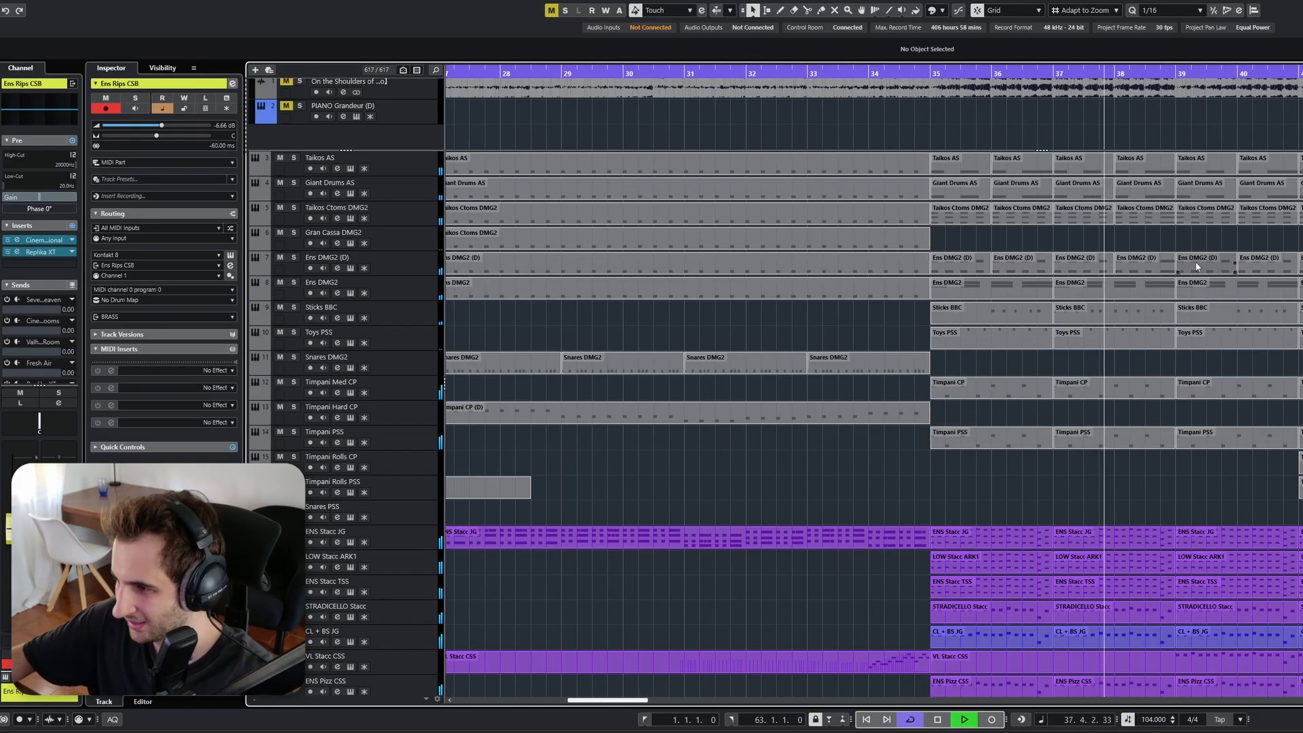
scroll(874, 424, "down", 2)
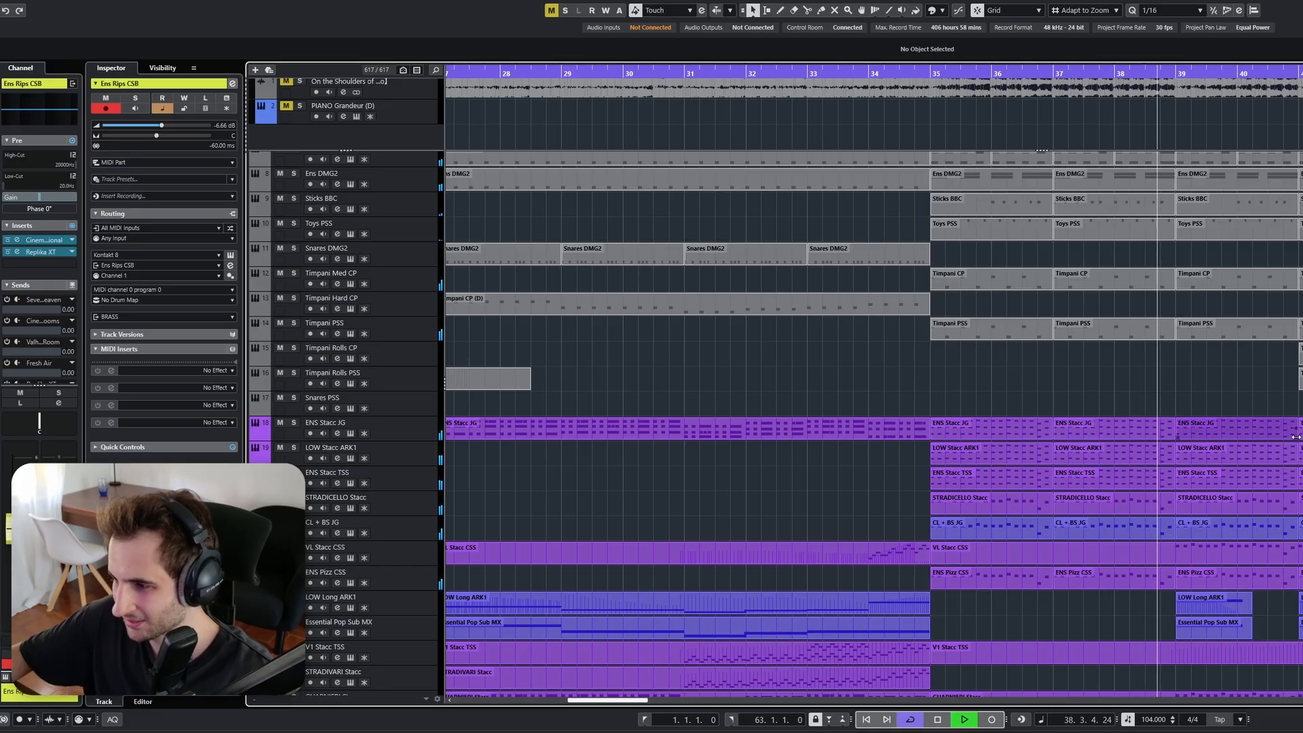
scroll(874, 424, "down", 2)
scroll(874, 424, "down", 5)
scroll(873, 424, "up", 2)
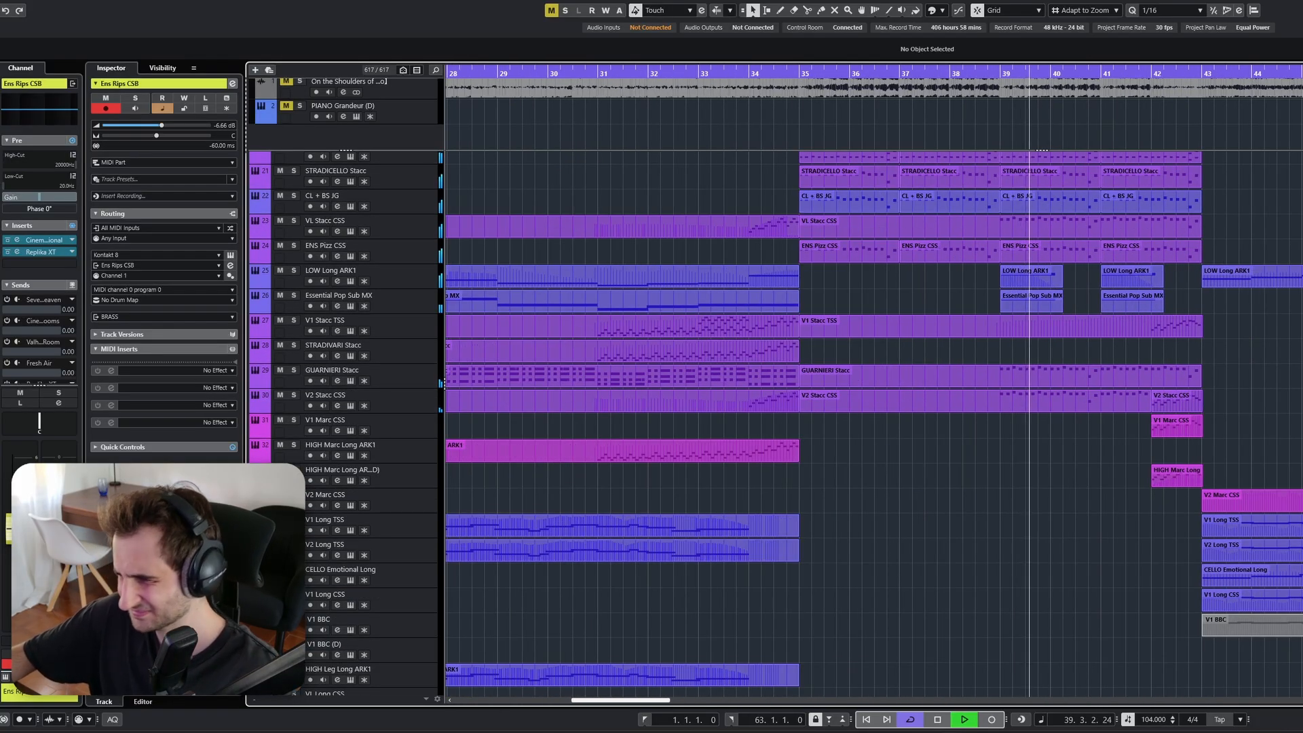
Follow the string tracks from LOW Long ARK1 to V1 BBC during playback into the section at bar 43
scroll(1193, 303, "up", 3)
scroll(975, 304, "down", 2)
scroll(975, 304, "down", 3)
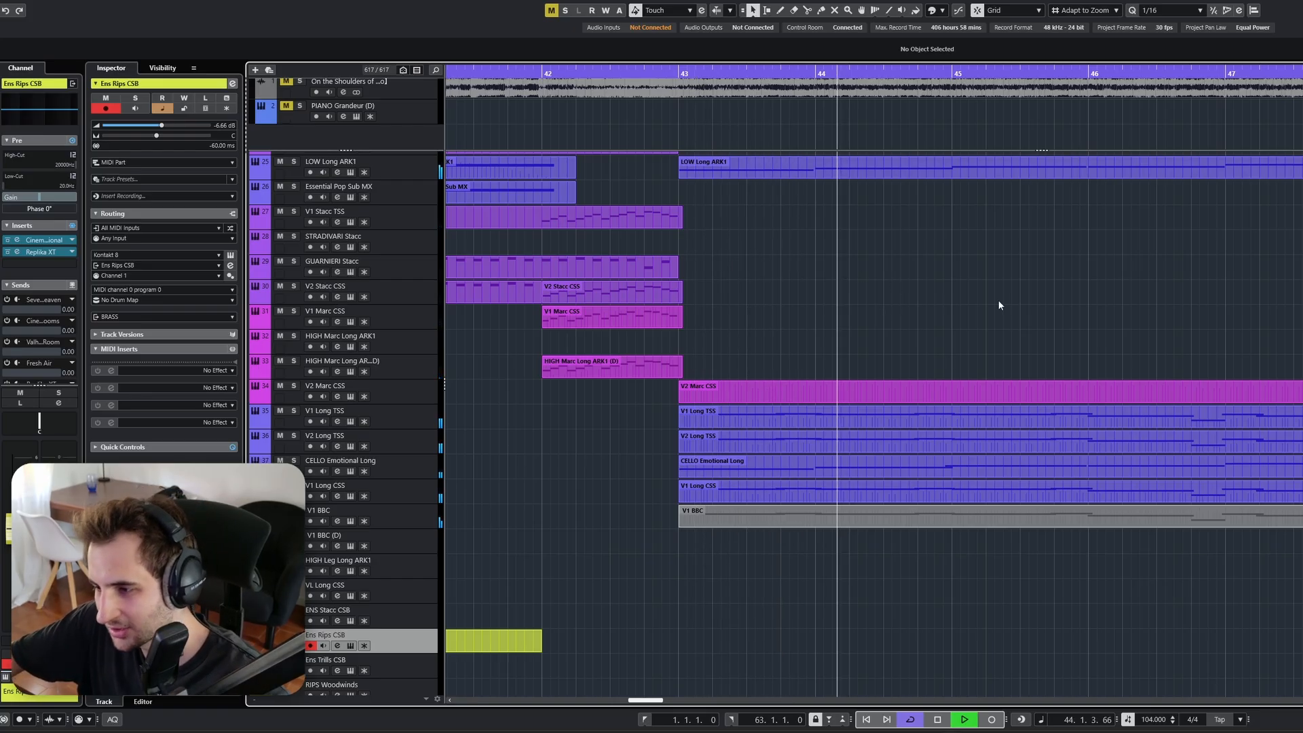
scroll(1137, 331, "down", 4)
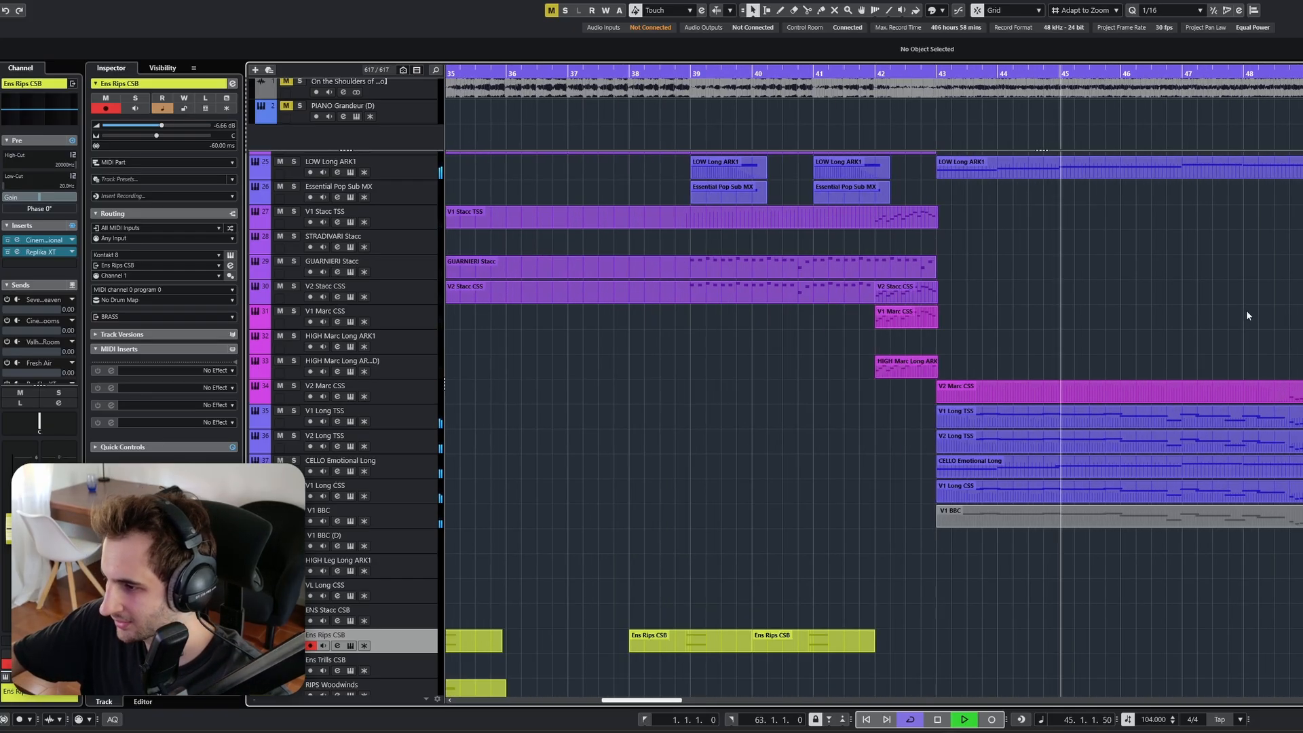
Solo the Taikos AS track briefly during playback from around bar 46, and return to the full mix
scroll(1244, 311, "up", 8)
scroll(1293, 272, "up", 4)
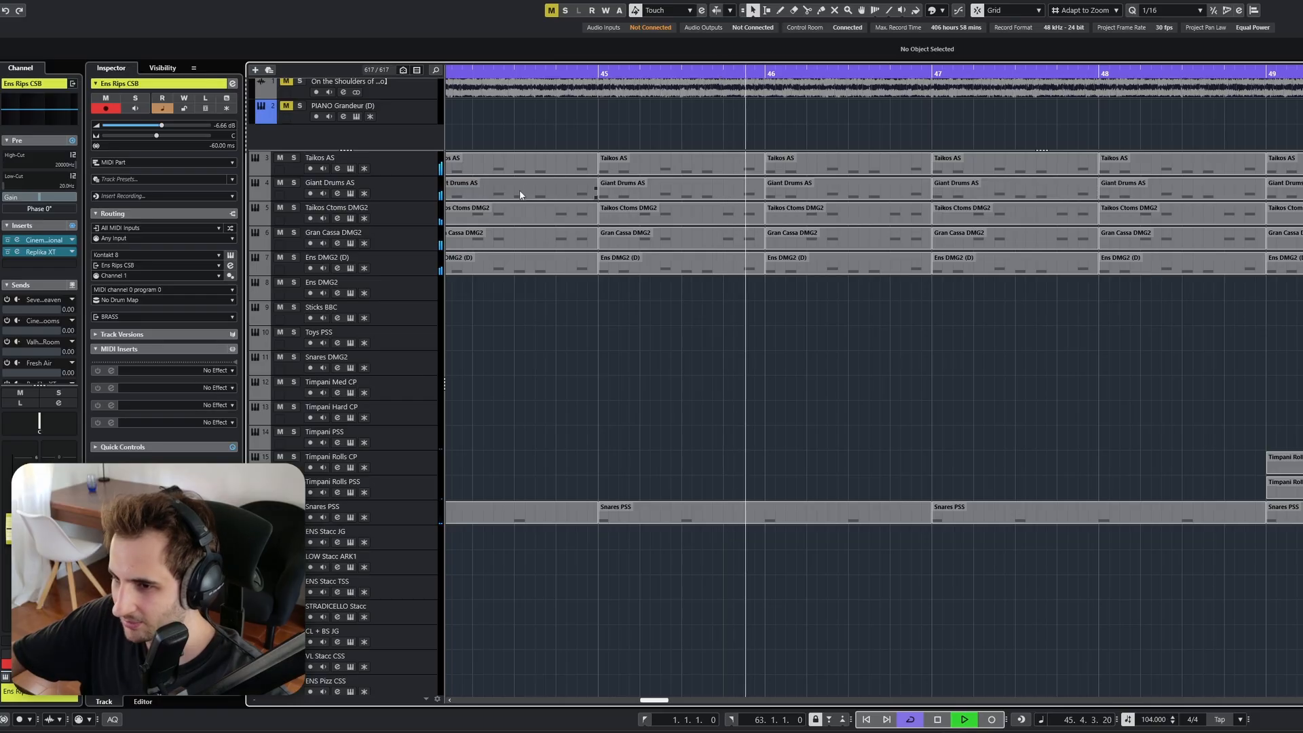
left_click(294, 159)
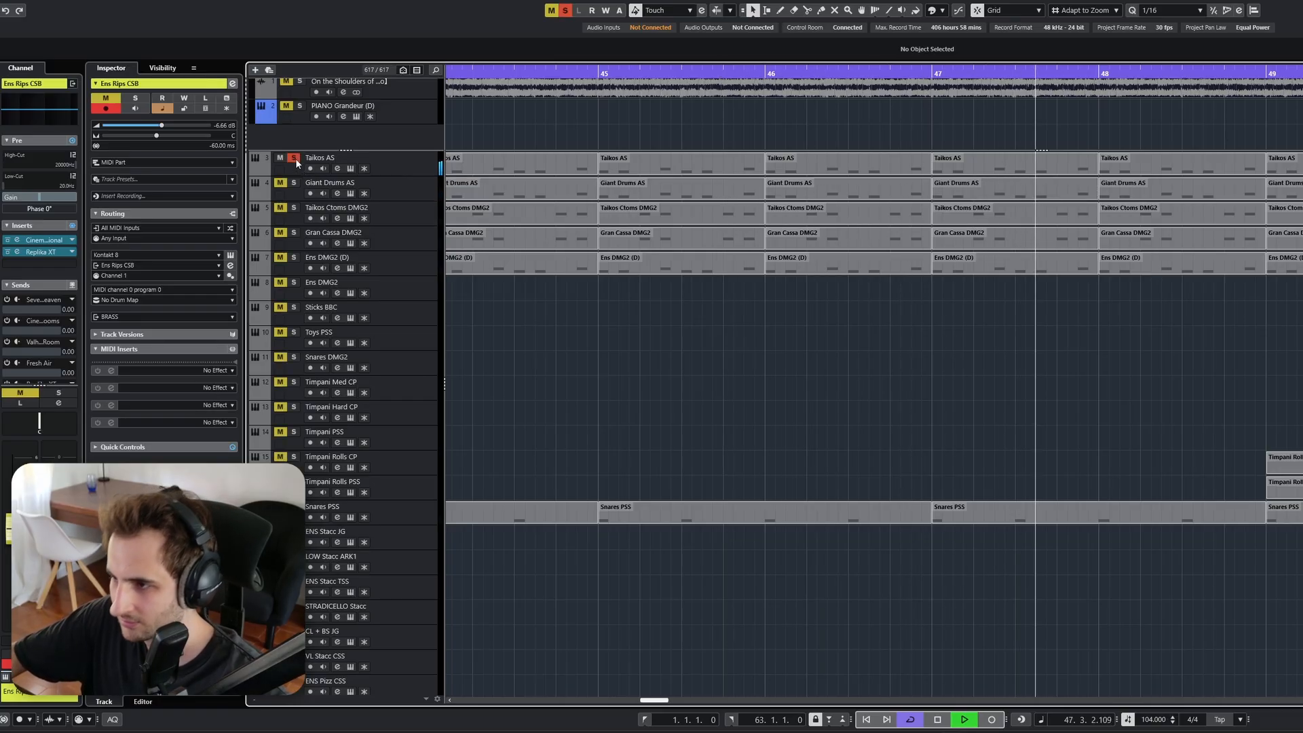
left_click(294, 159)
Follow the snare, timpani roll, string and brass tracks during playback from bar 48 to the section at bar 51
scroll(1208, 280, "down", 2)
scroll(1256, 289, "down", 3)
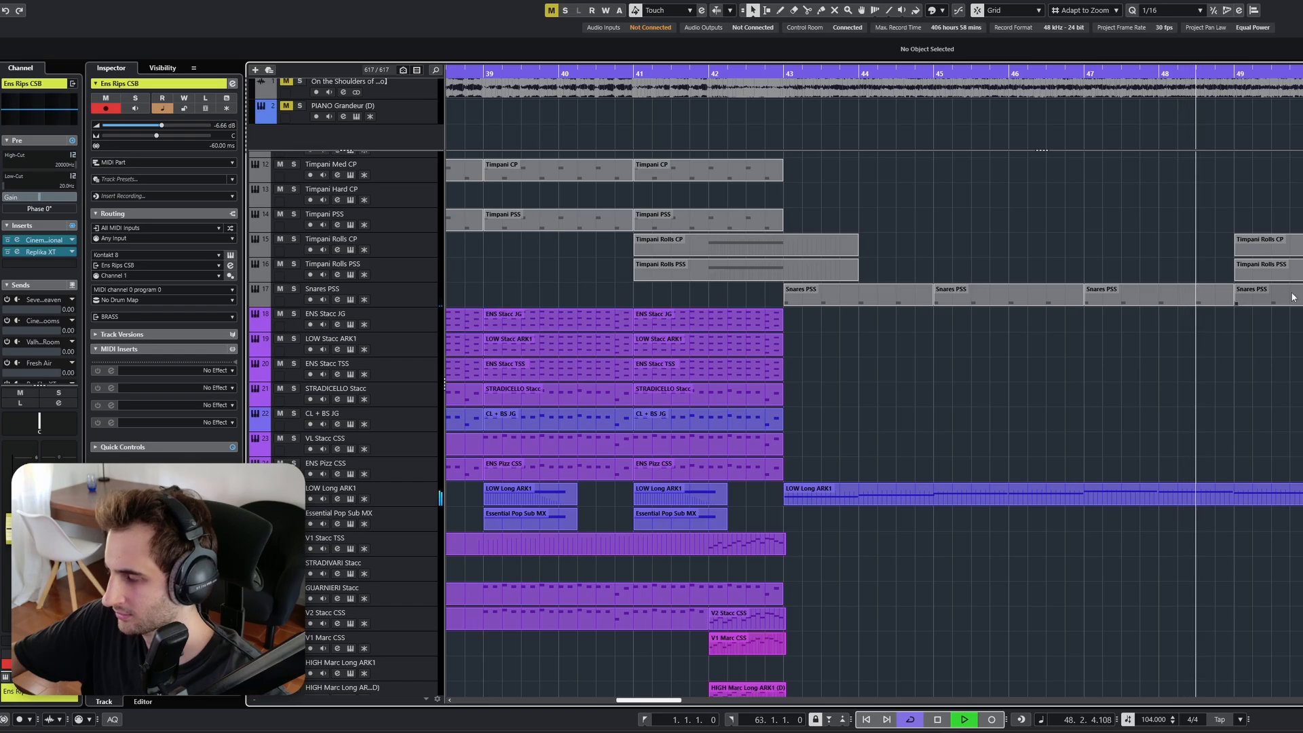
scroll(1290, 293, "down", 2)
scroll(1290, 293, "up", 1)
scroll(1290, 294, "right", 2)
scroll(1291, 294, "up", 2)
scroll(1222, 307, "down", 15)
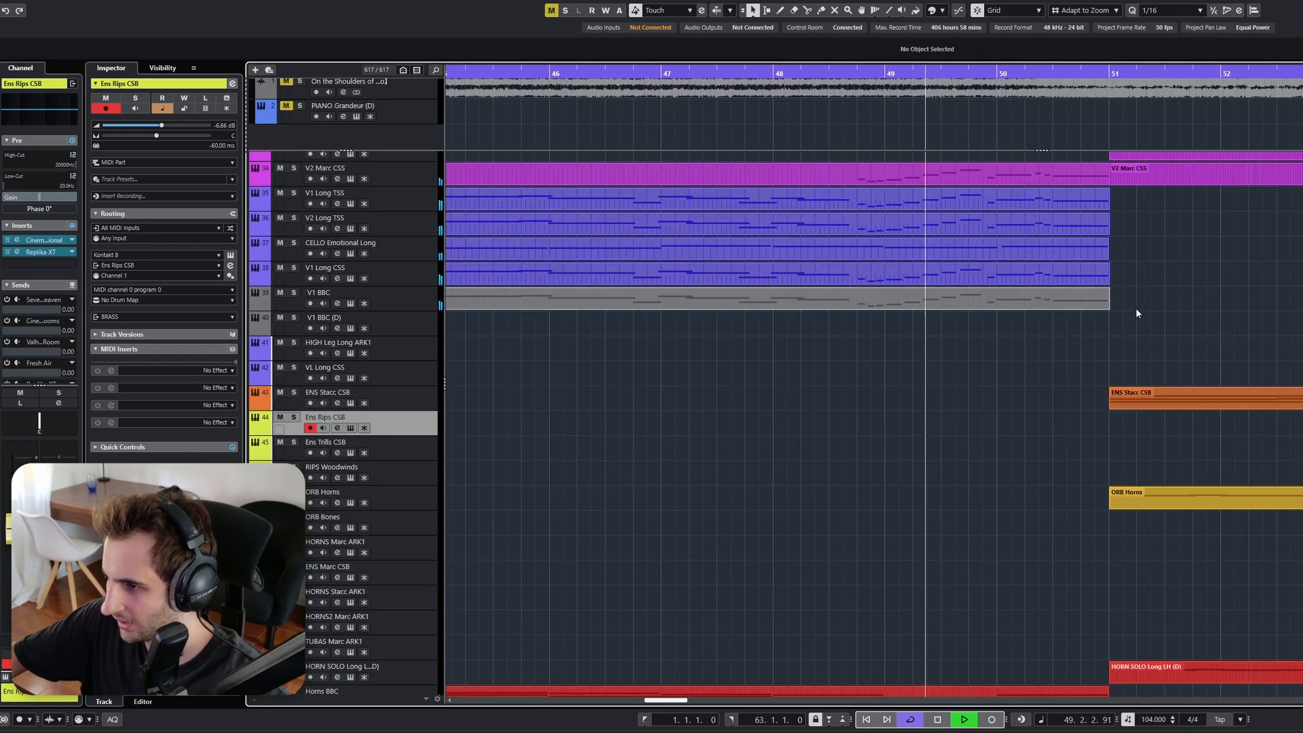
scroll(1188, 425, "up", 3)
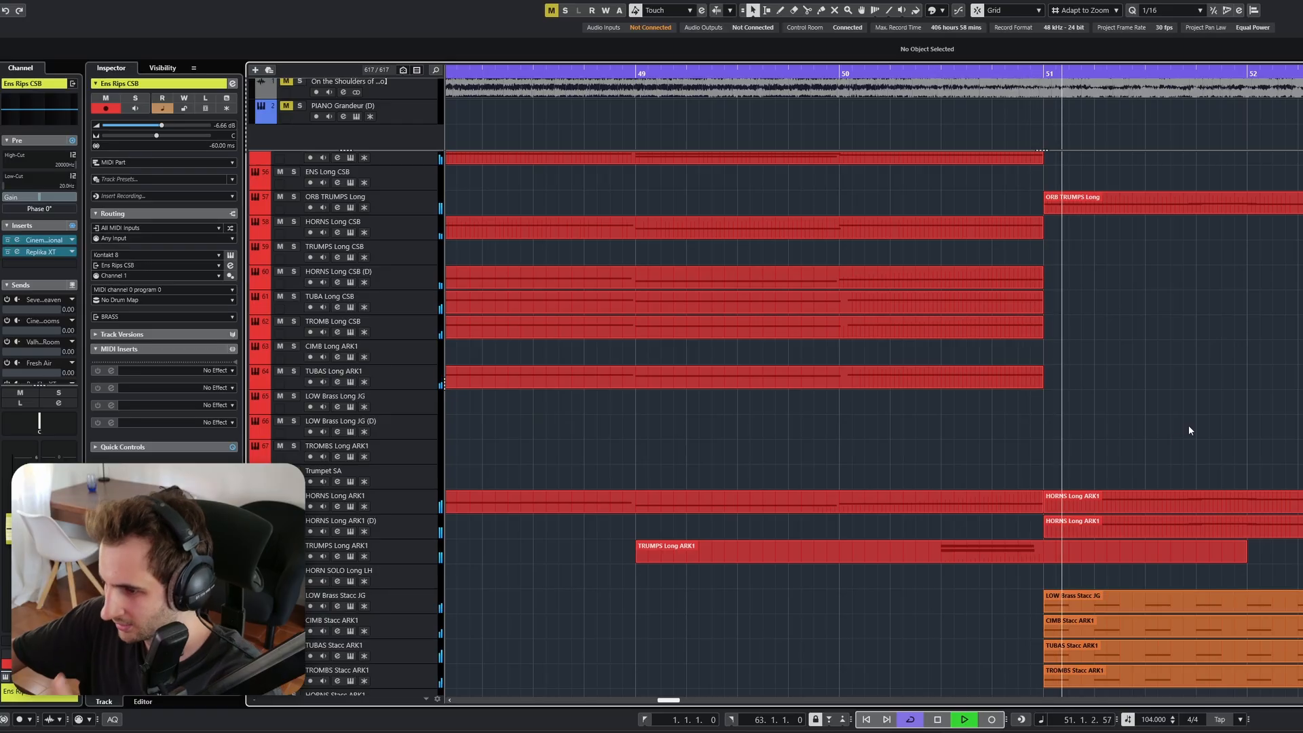
Stop playback, solo TRUMPS Long ARK1 and examine its notes and dynamics curve before bar 51
key("space")
left_click(294, 546)
scroll(848, 526, "up", 3)
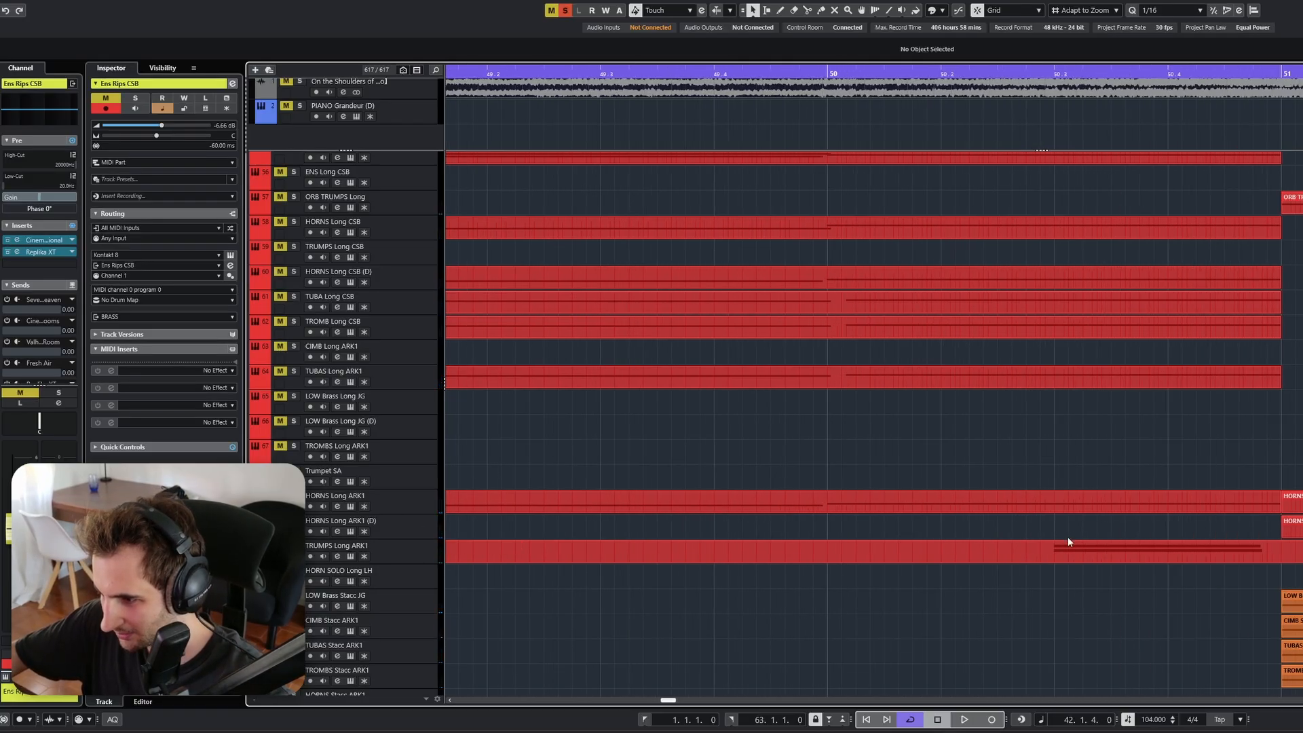
double_click(1212, 554)
scroll(692, 203, "up", 2)
scroll(579, 227, "down", 2)
scroll(578, 227, "up", 5)
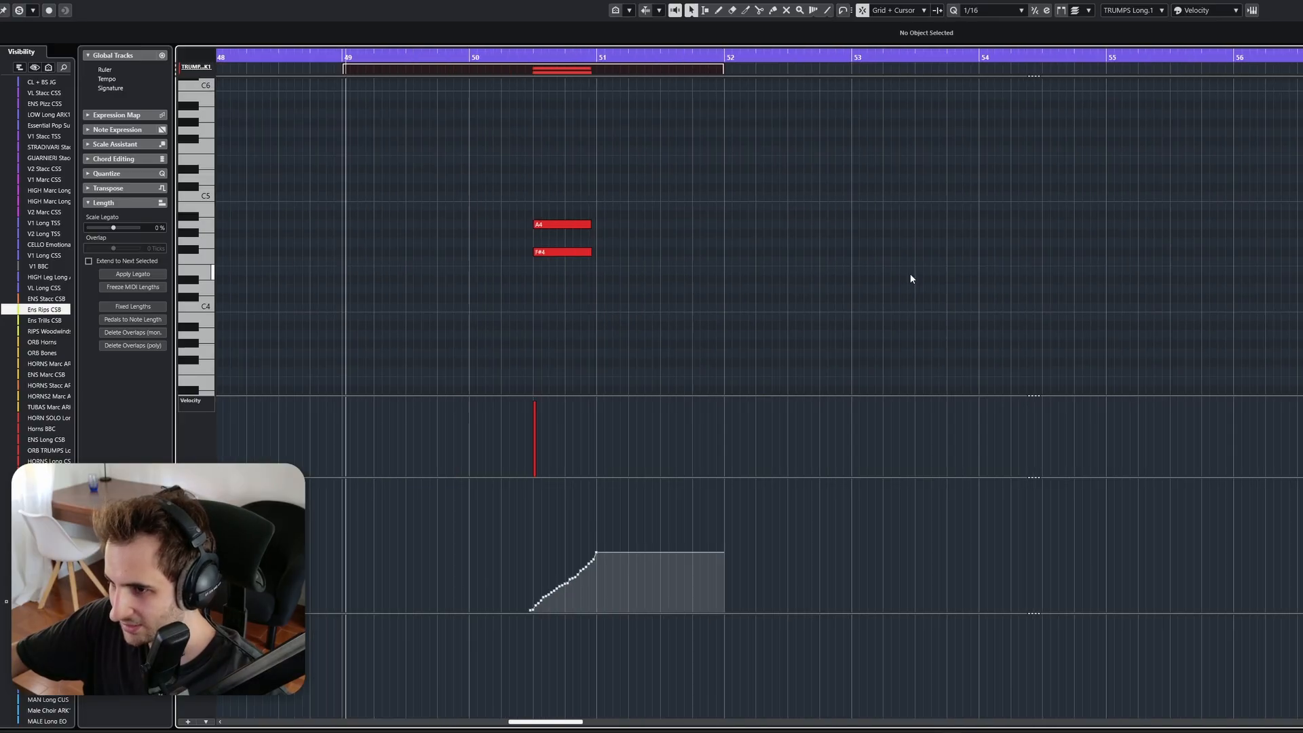
scroll(876, 265, "down", 2)
scroll(751, 251, "up", 4)
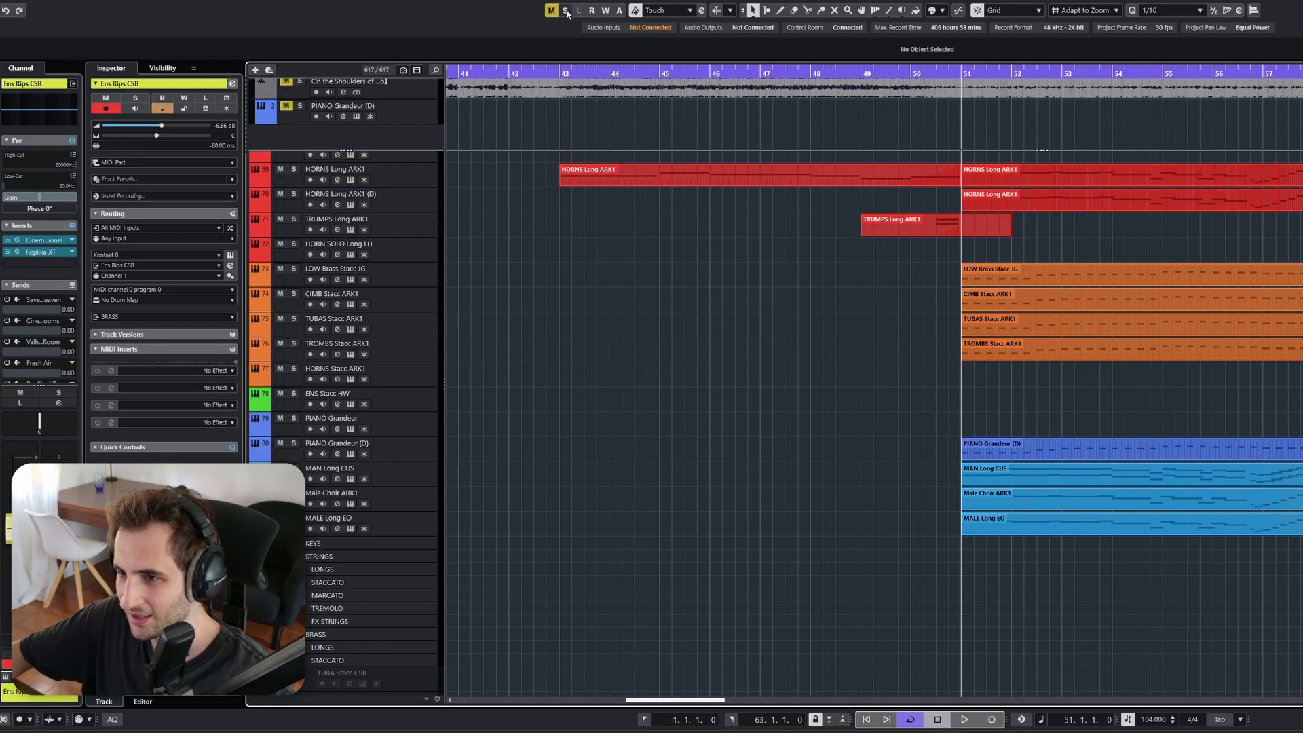
Play the full mix through bars 51 to 57 while following the low brass, piano and choir tracks
scroll(1015, 348, "up", 4)
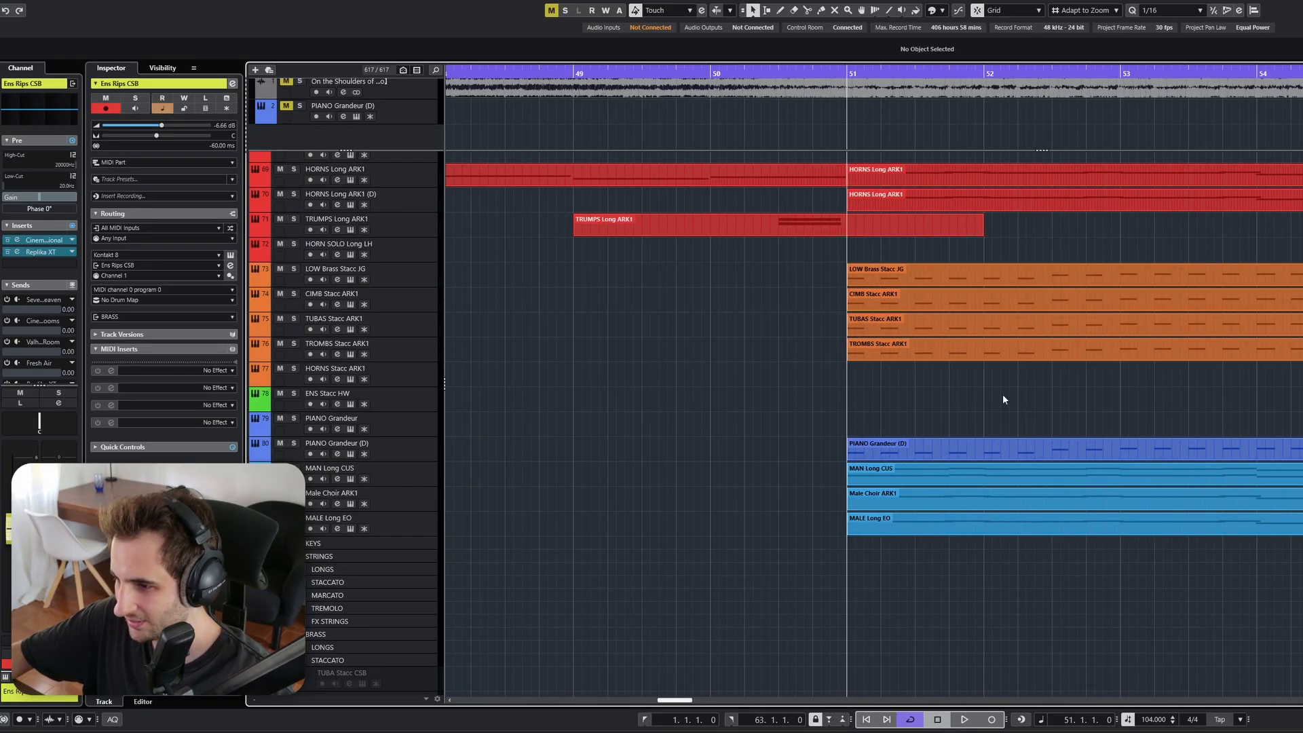
key("space")
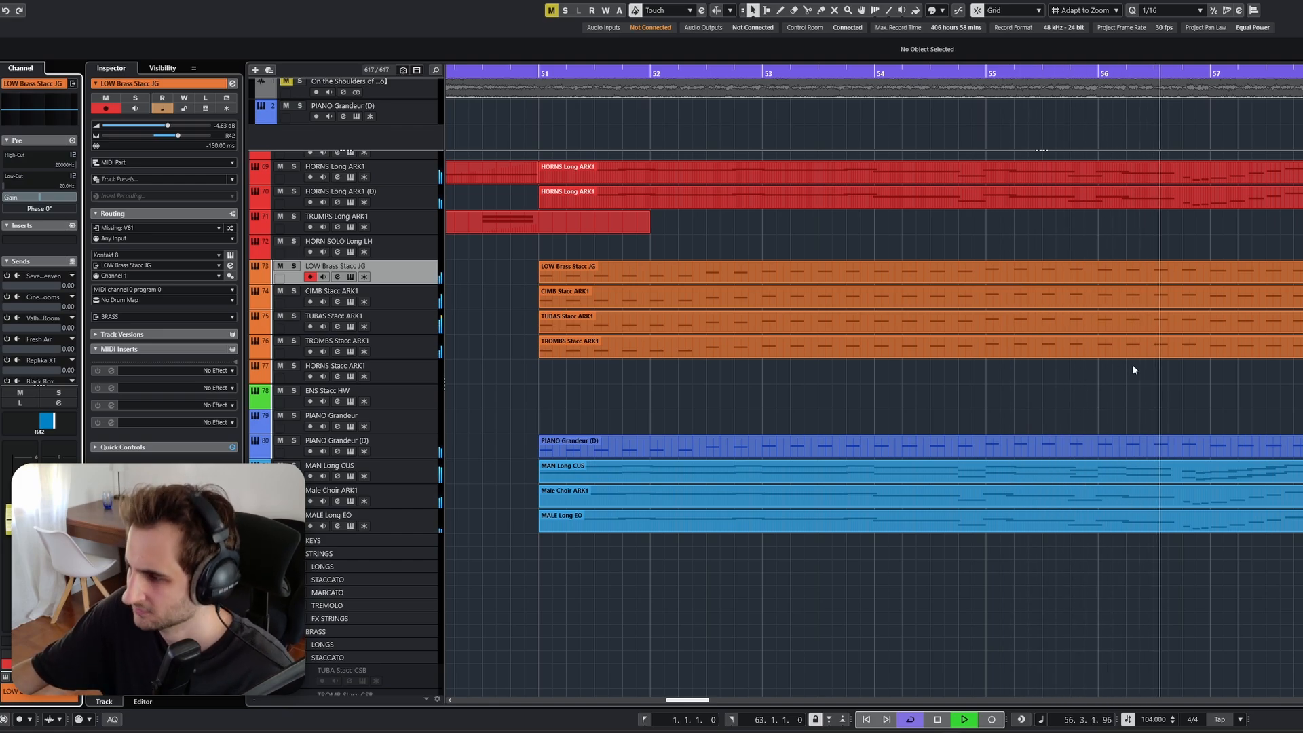
scroll(1131, 370, "down", 4)
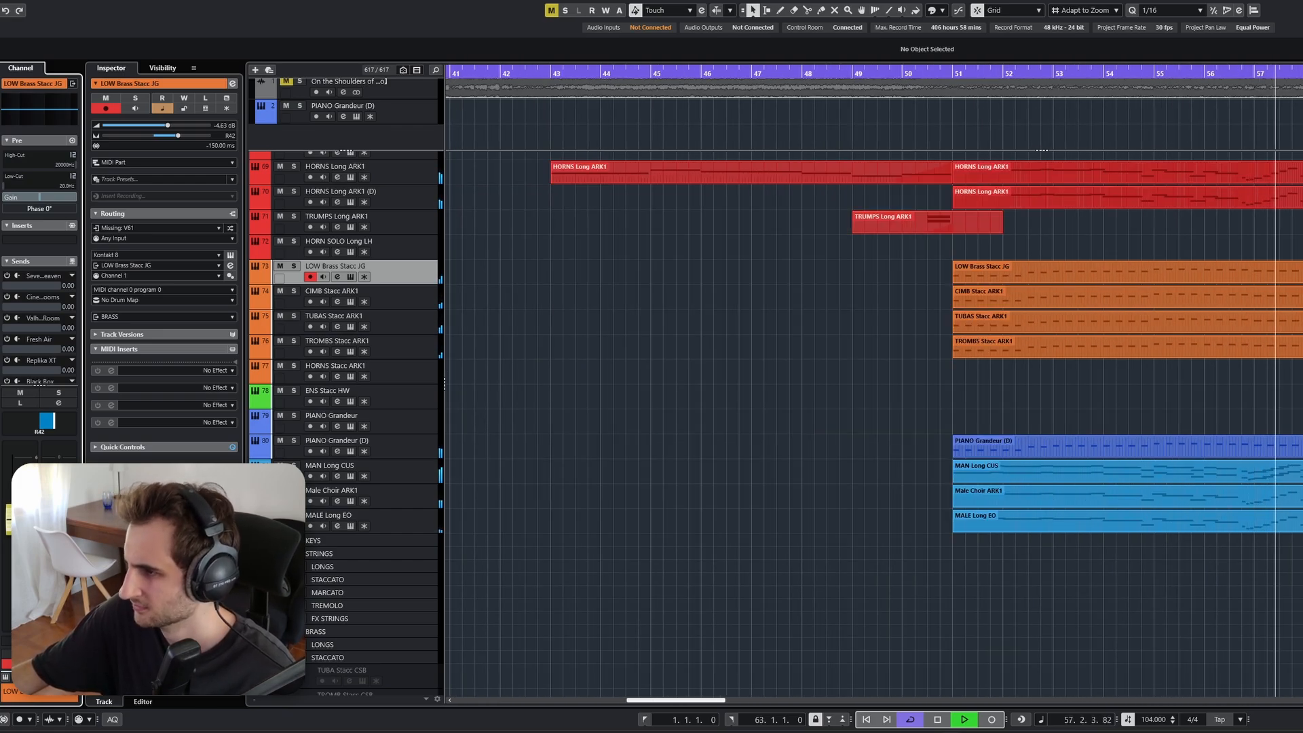
scroll(875, 424, "up", 4)
Audition the MAN Long CUS, Male Choir ARK1 and MALE Long EO choir tracks in solo from bar 51
scroll(874, 424, "up", 6)
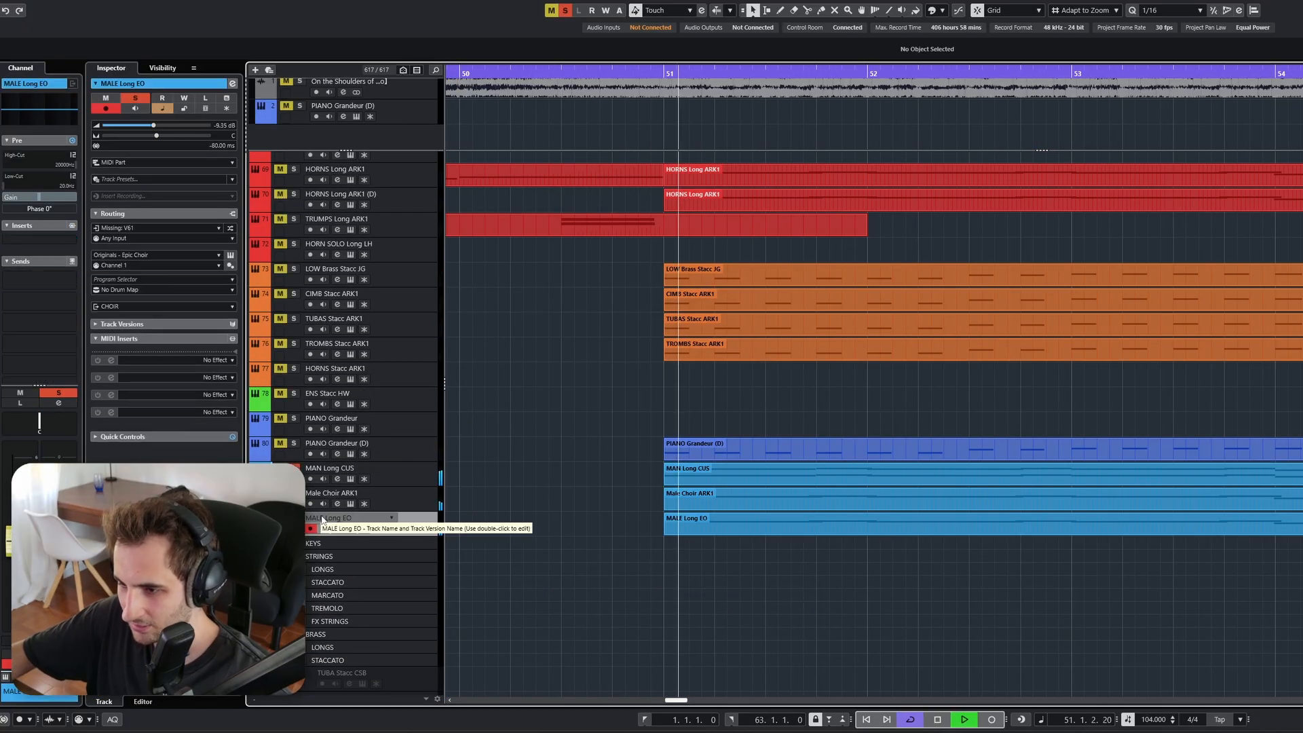
scroll(1163, 451, "down", 4)
scroll(1163, 451, "up", 1)
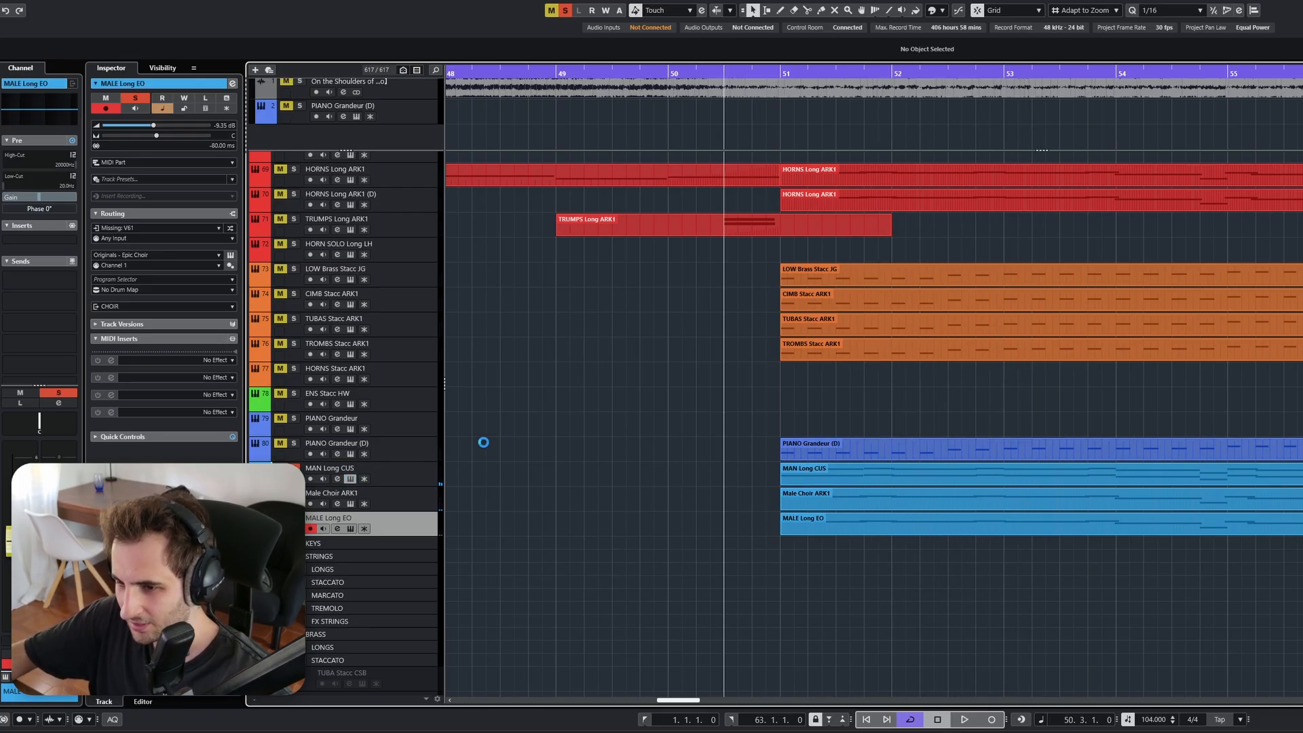
View the instruments of the Male Choir ARK1 and MALE Long EO tracks and close the instrument windows
left_click(351, 503)
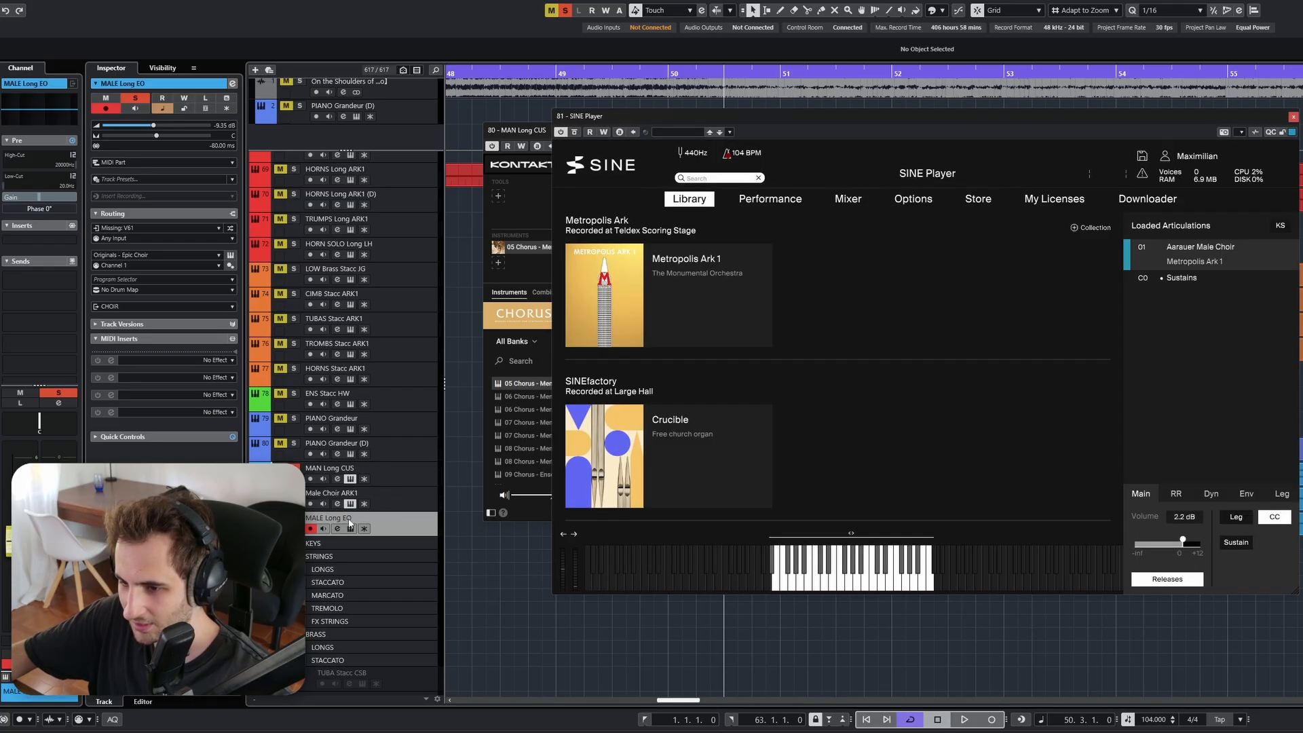
left_click(350, 528)
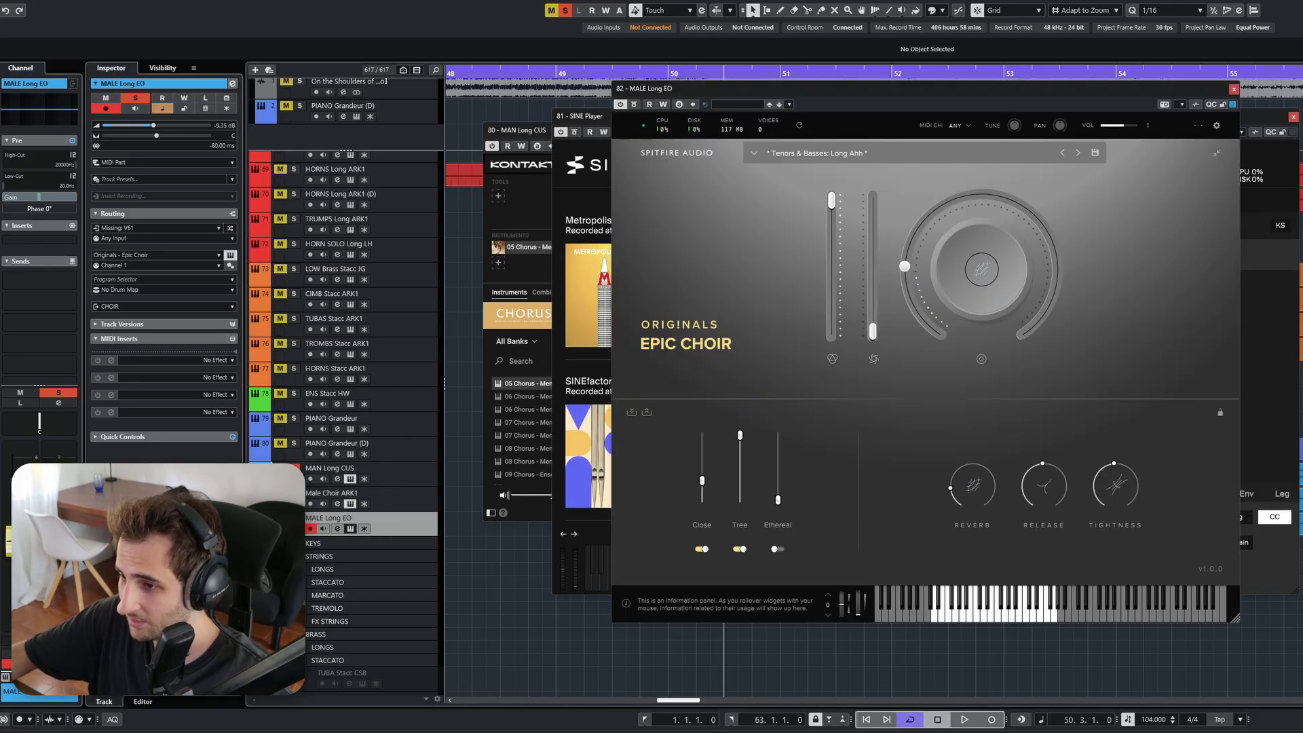
left_click(1234, 89)
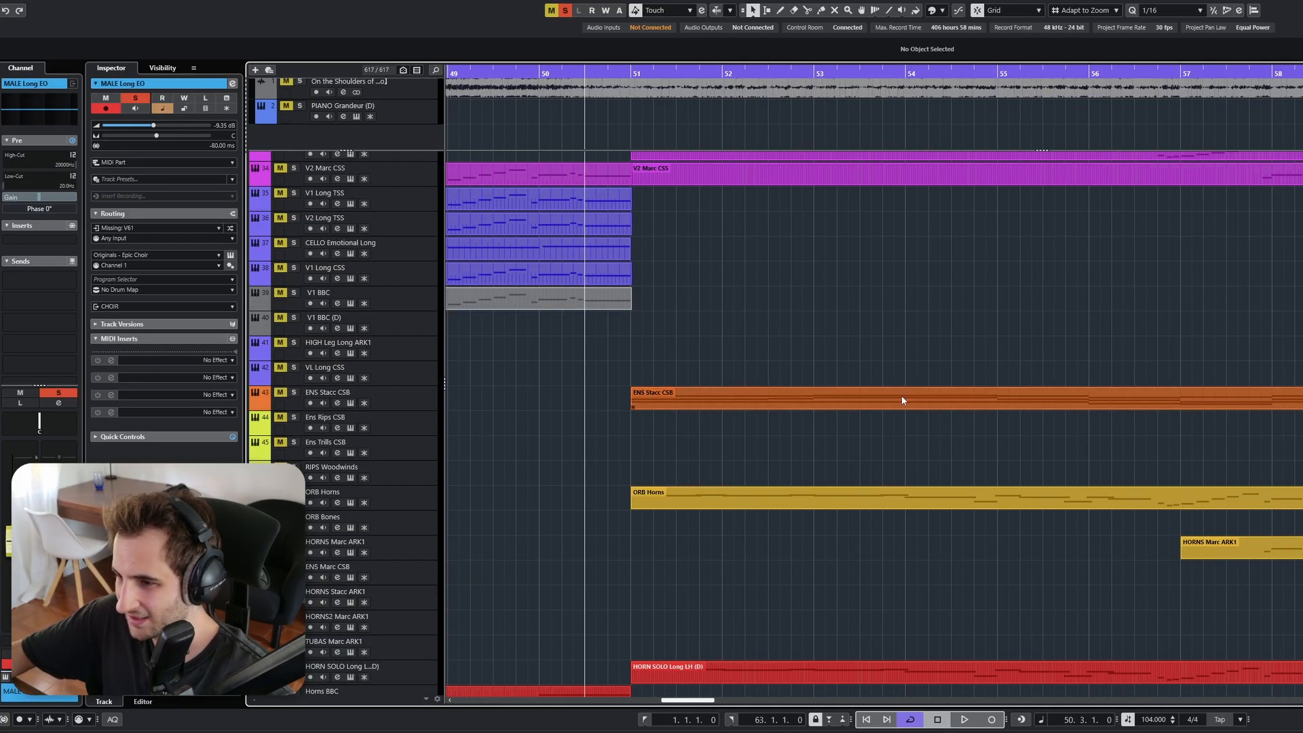
Look over the string and brass parts from bar 51 onward and examine the ENS Stacc JG chord notes
scroll(667, 321, "down", 4)
scroll(667, 320, "down", 3, "ctrl")
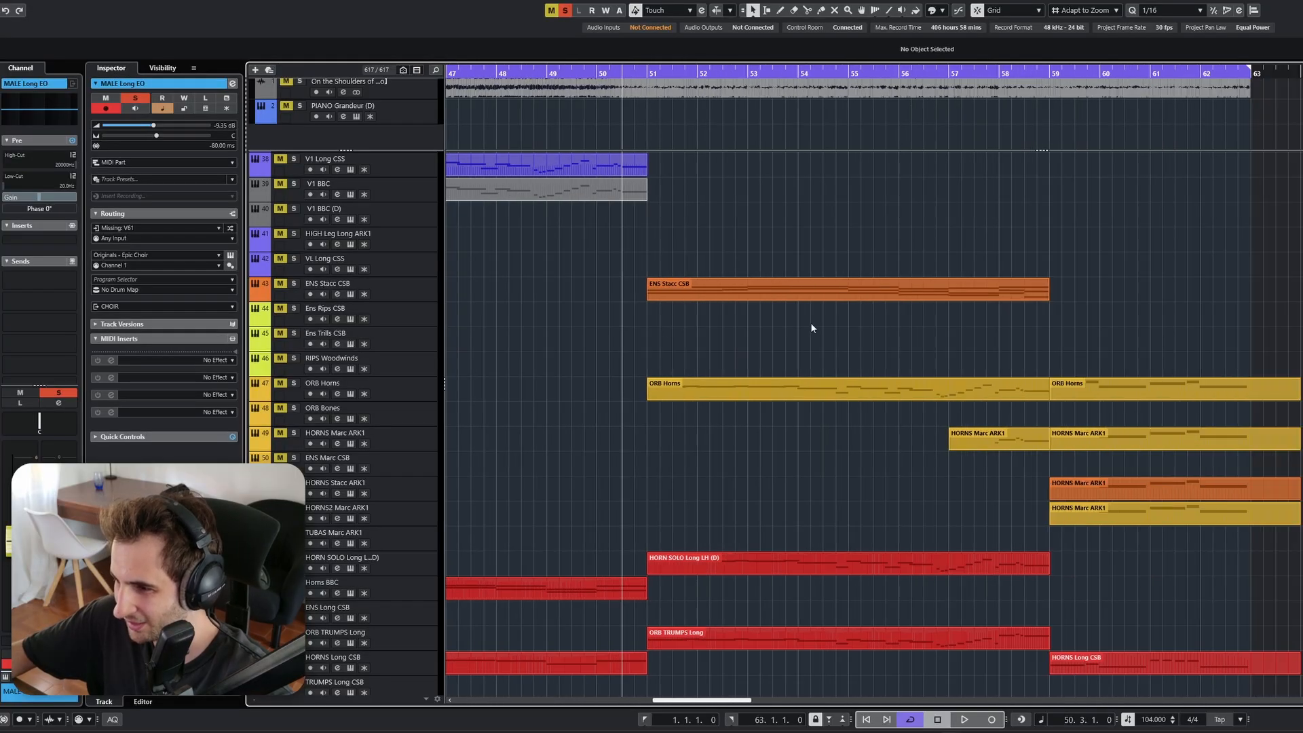
scroll(778, 364, "down", 9)
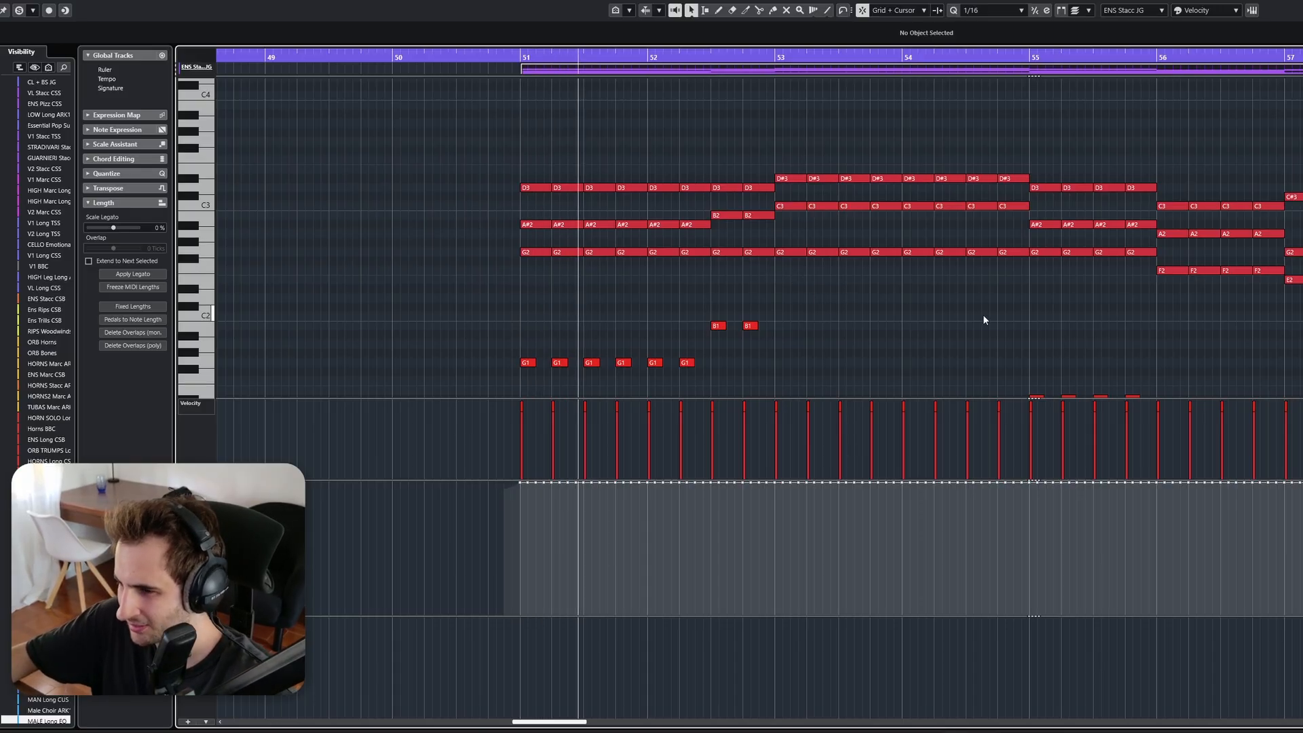
scroll(983, 318, "down", 3)
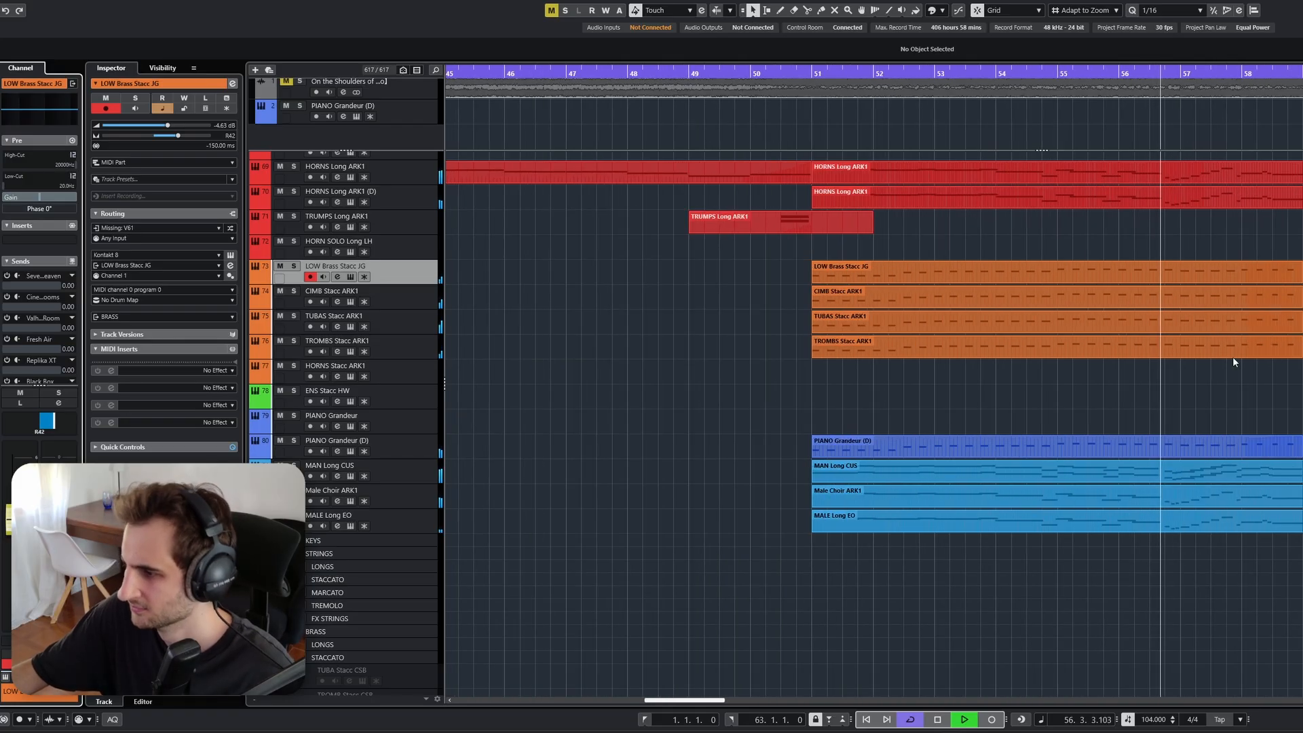
Follow the brass and choir tracks during full-mix playback from bar 56 into the section at bar 59, and stop playback
scroll(1289, 367, "down", 1)
scroll(1290, 367, "up", 1)
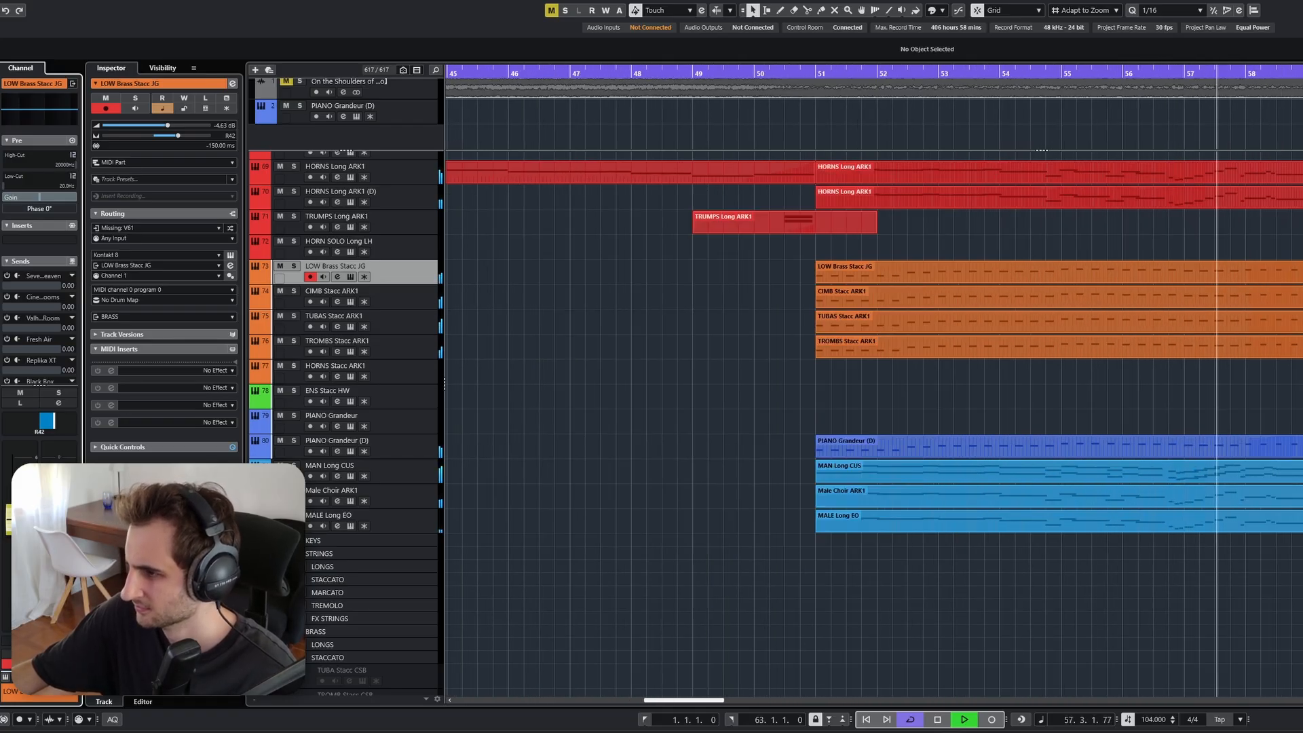
scroll(1290, 367, "up", 2)
scroll(1290, 366, "up", 8)
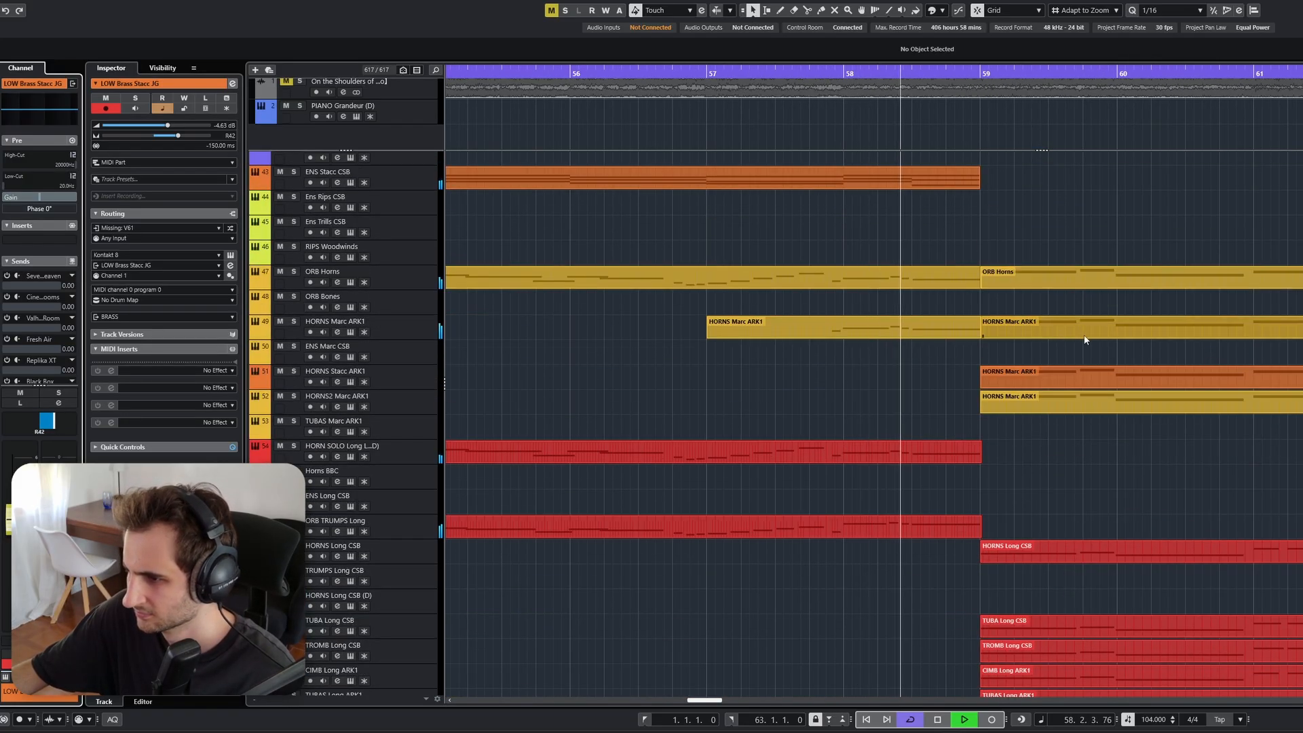
key("space")
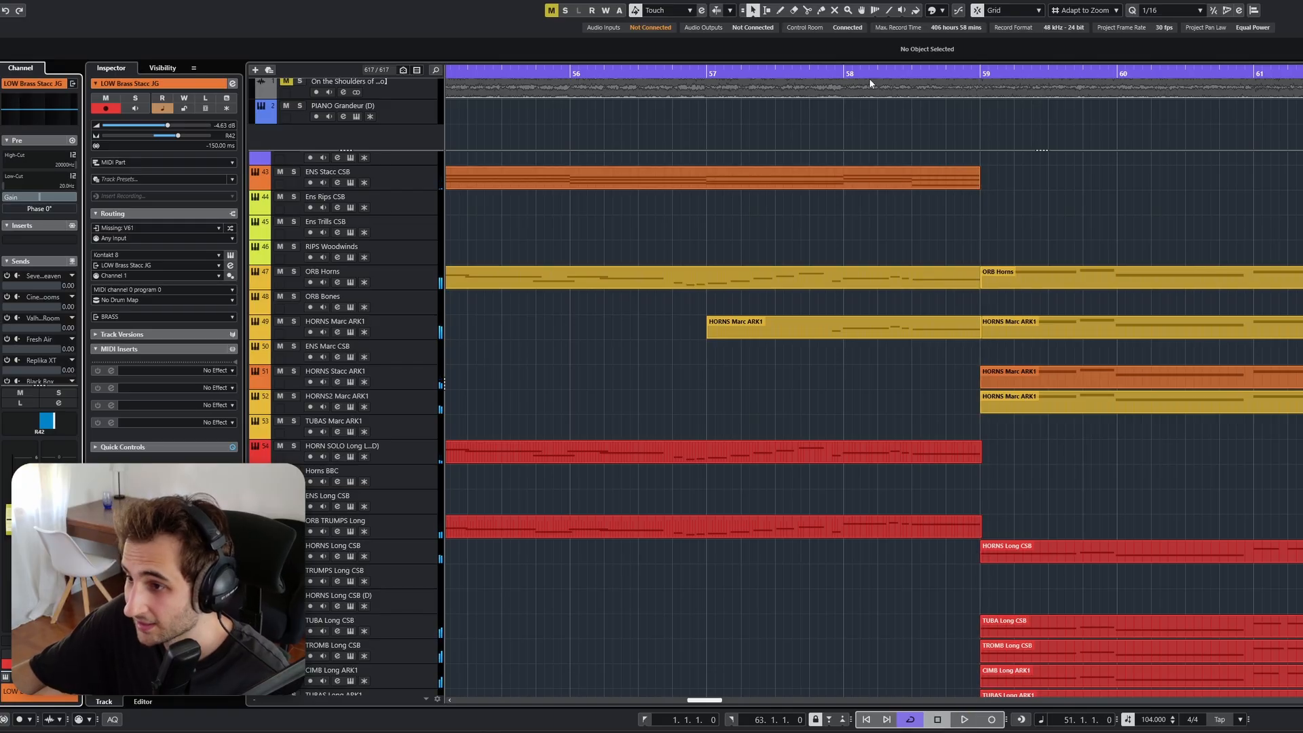
Audition the ORB TRUMPS Long track in solo from the end of bar 57 and stop playback
left_click(818, 71)
scroll(863, 242, "down", 2)
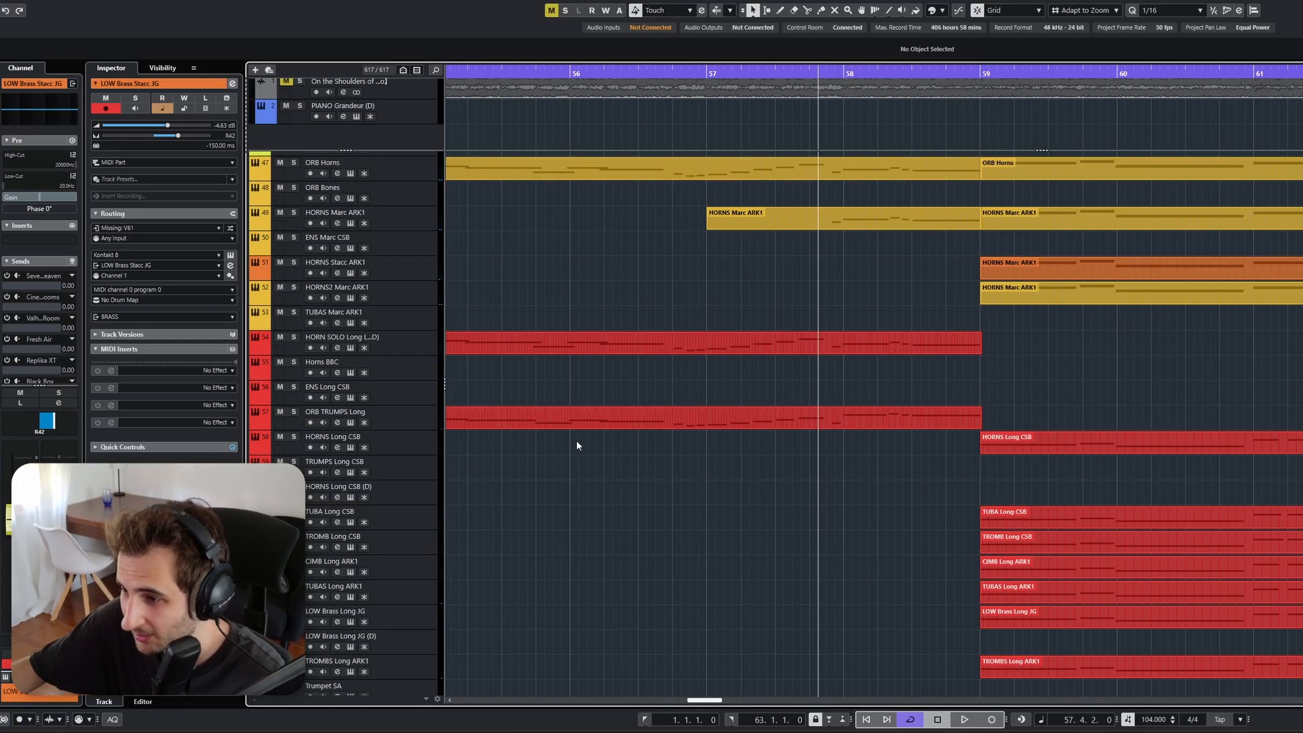
left_click(293, 412)
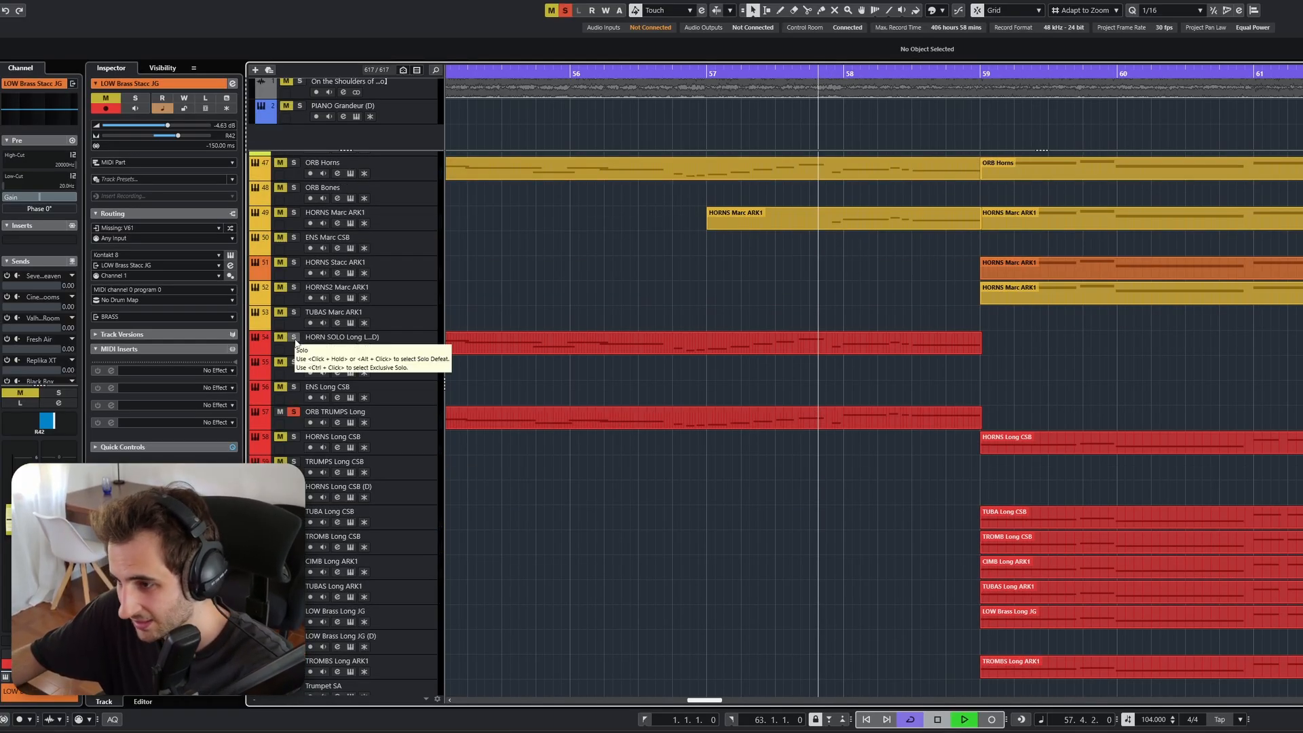
key("space")
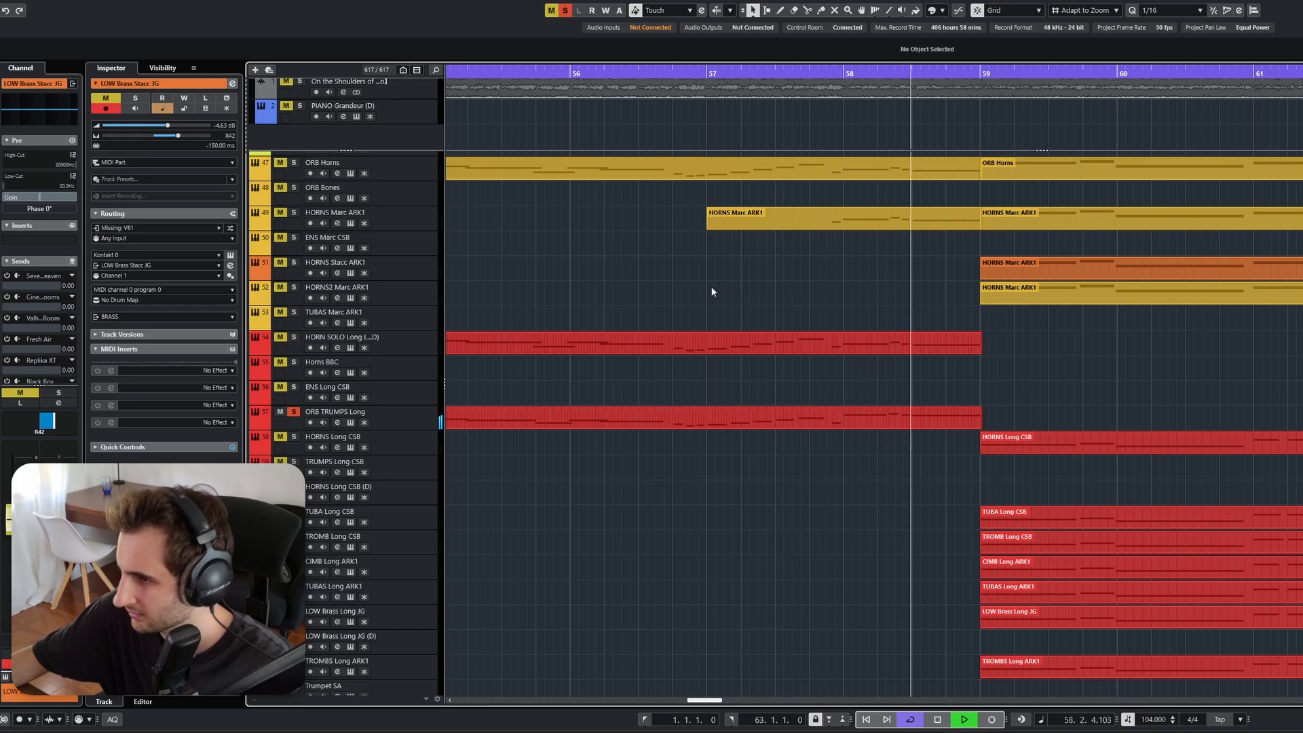
key("space")
Clear the solo and follow the horn, trumpet and low brass tracks in the full mix from bar 56 past bar 60
left_click(565, 11)
key("space")
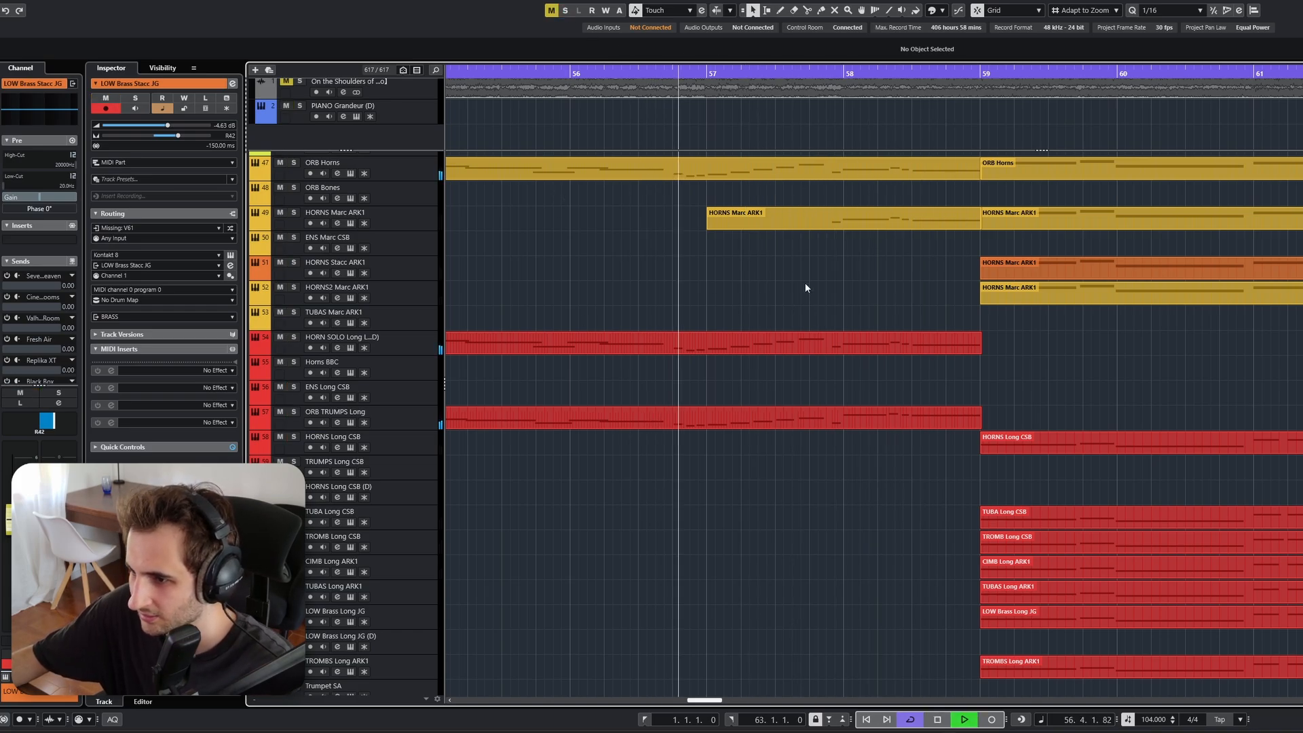
scroll(1094, 333, "up", 2)
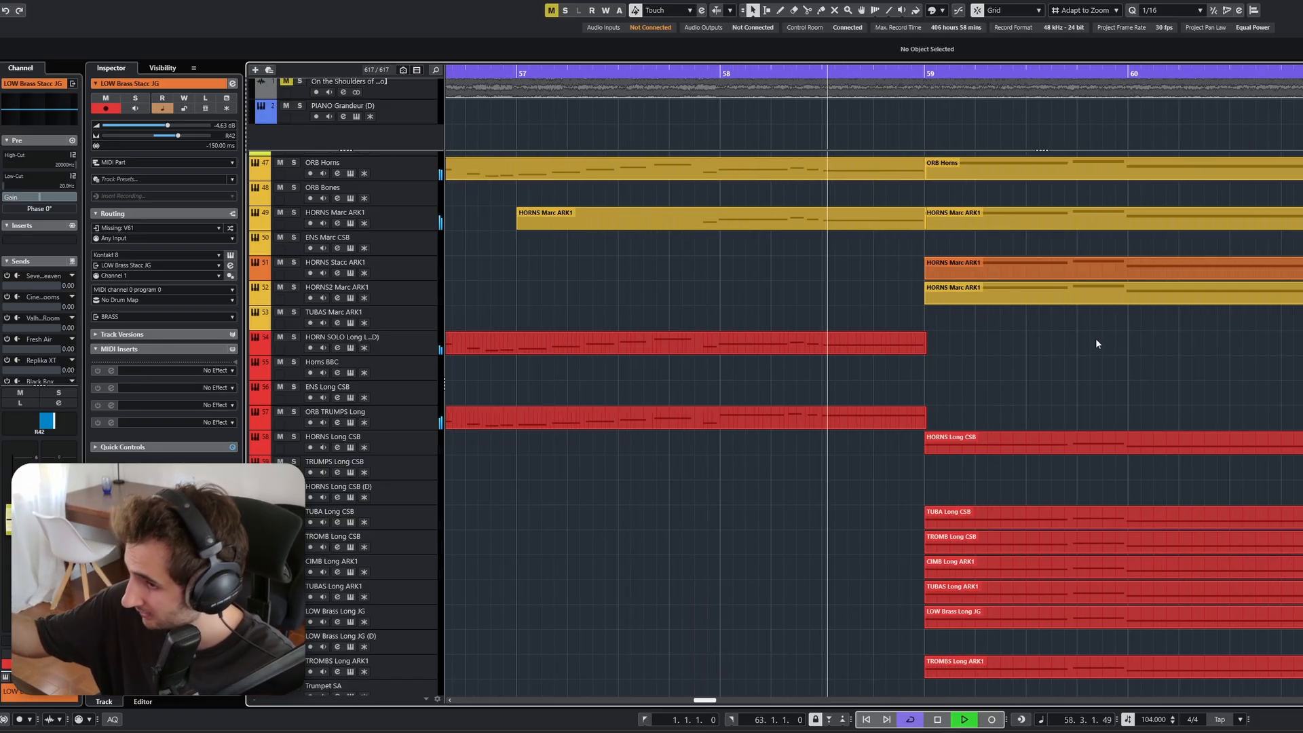
scroll(1055, 379, "down", 3)
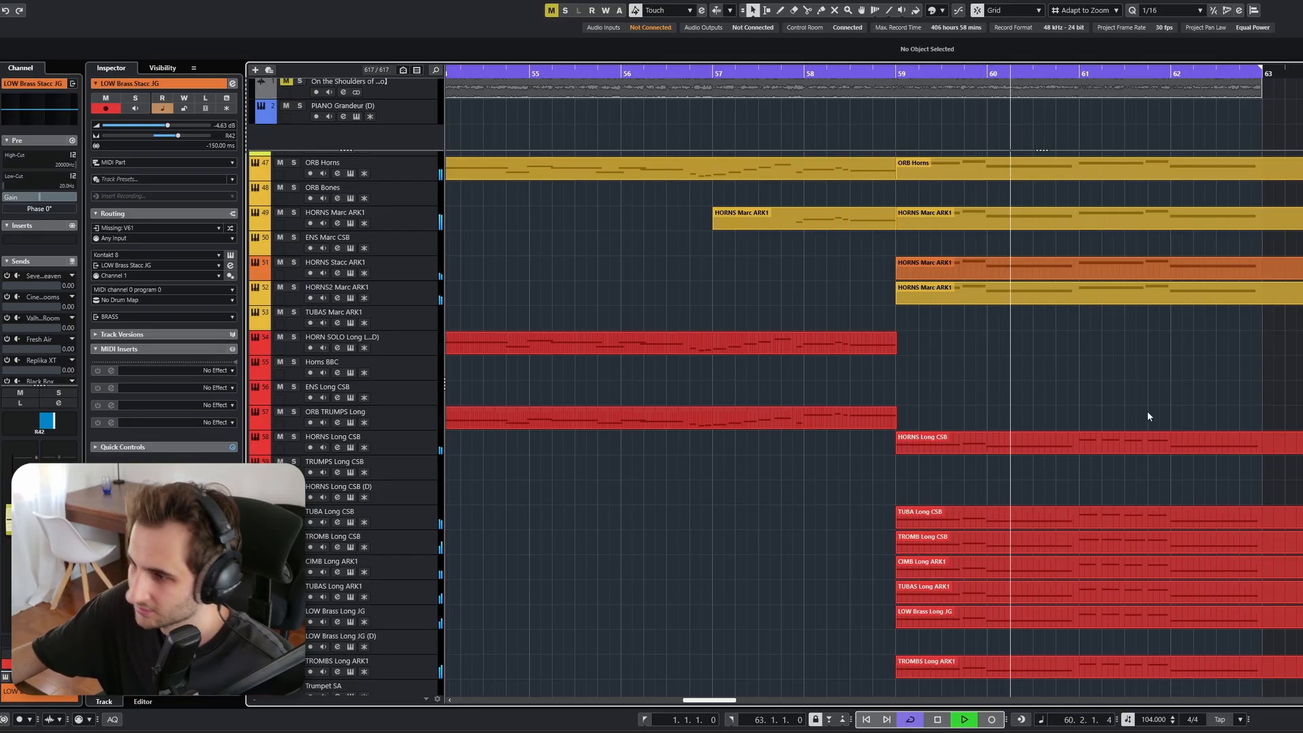
scroll(1151, 405, "down", 3)
scroll(1042, 150, "down", 3)
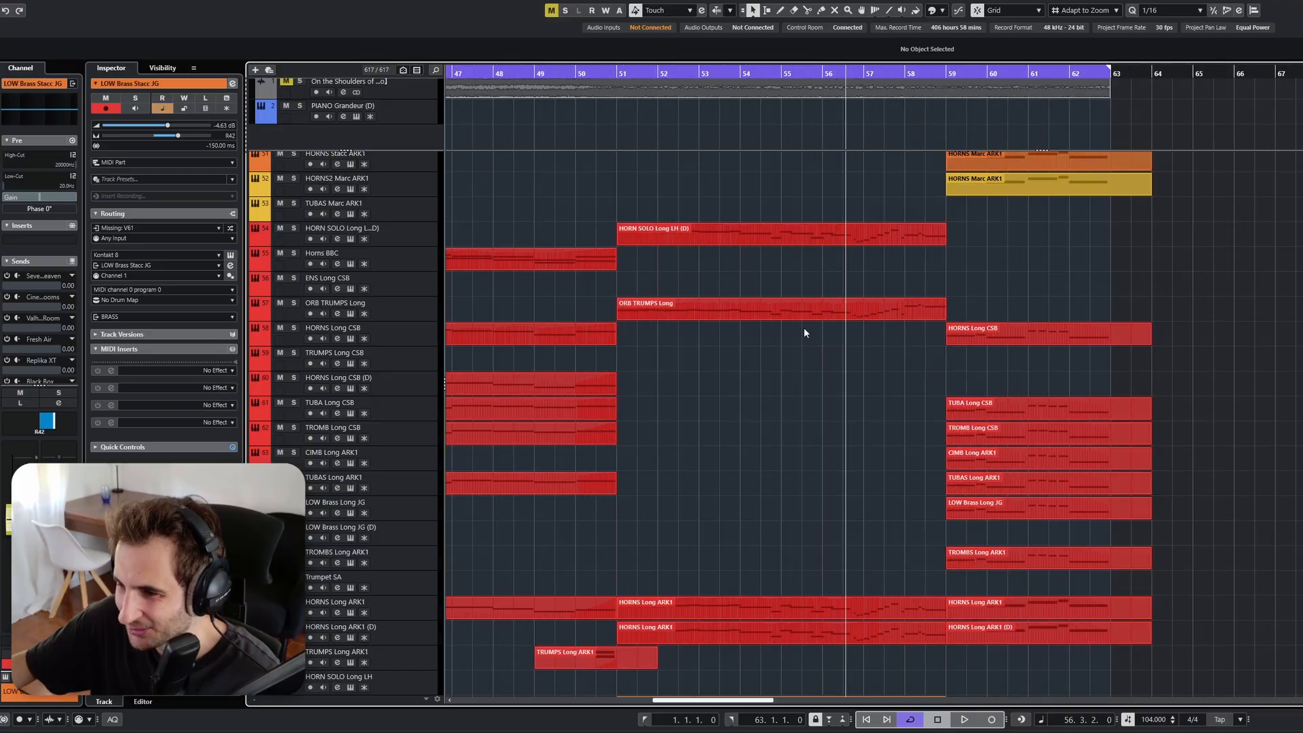
Look over the whole arrangement from bar 1 to the end, examining the brass, percussion, staccato string and long string parts
scroll(900, 307, "up", 3)
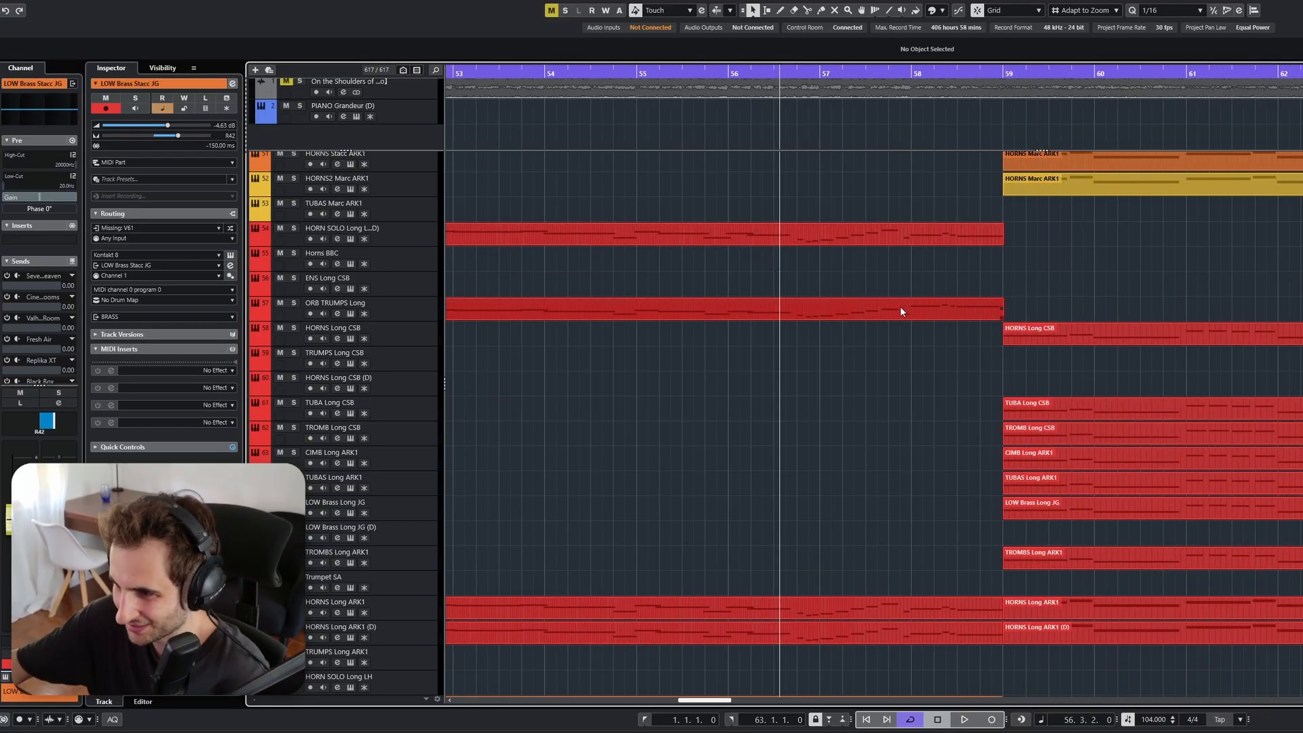
scroll(900, 307, "down", 4)
scroll(889, 314, "up", 5)
scroll(713, 271, "down", 1)
scroll(552, 243, "up", 3)
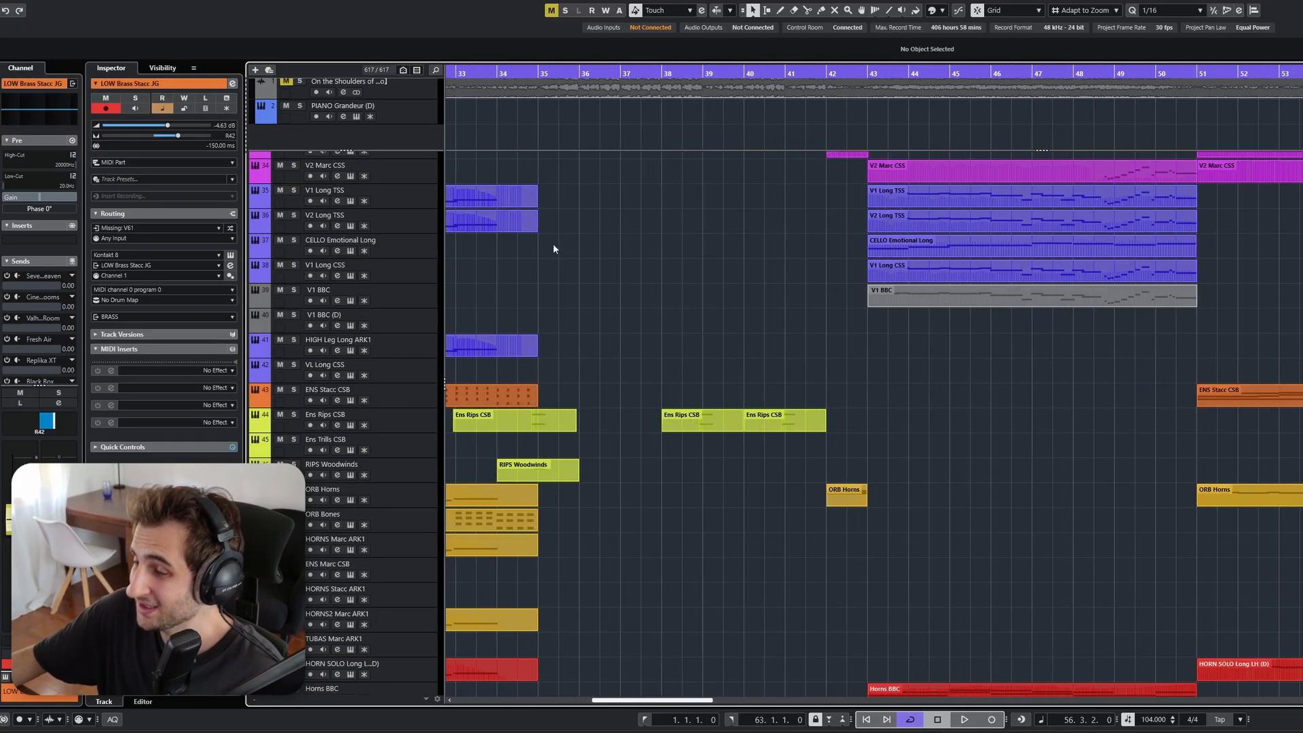
scroll(998, 417, "up", 10)
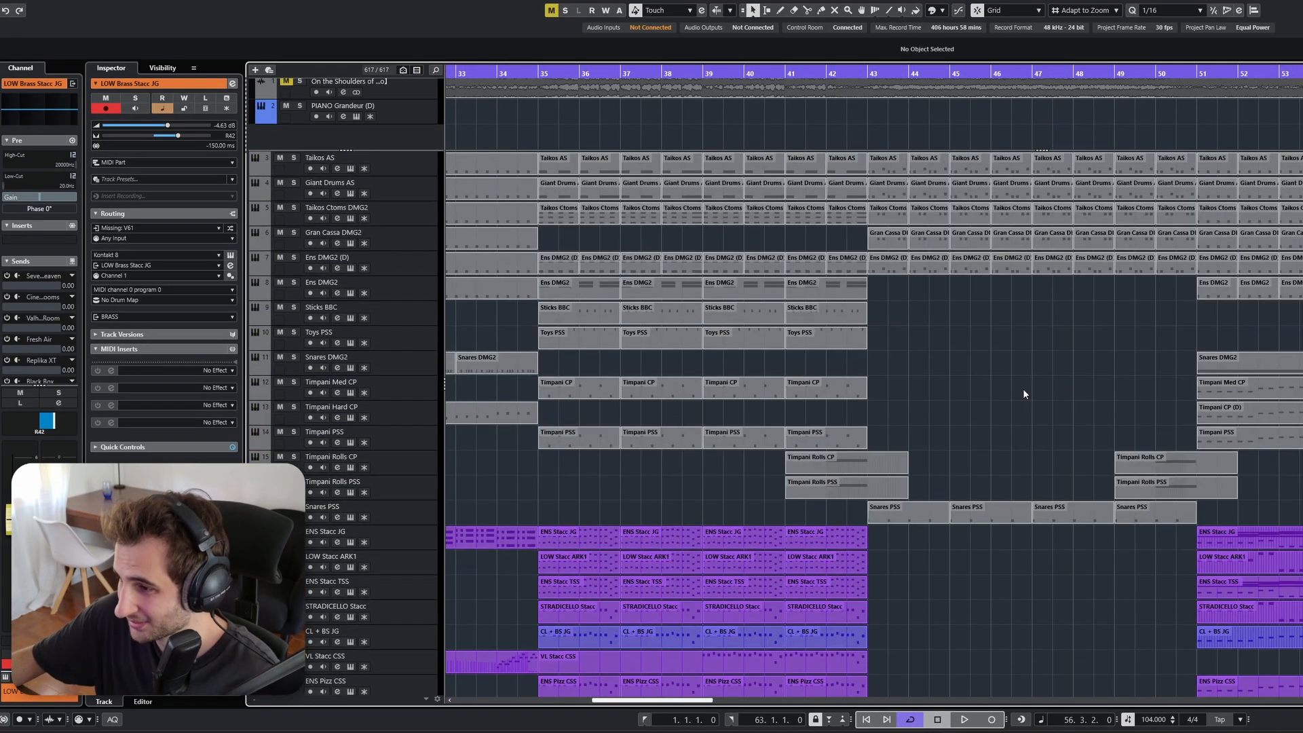
scroll(1036, 384, "down", 3)
scroll(978, 353, "down", 15)
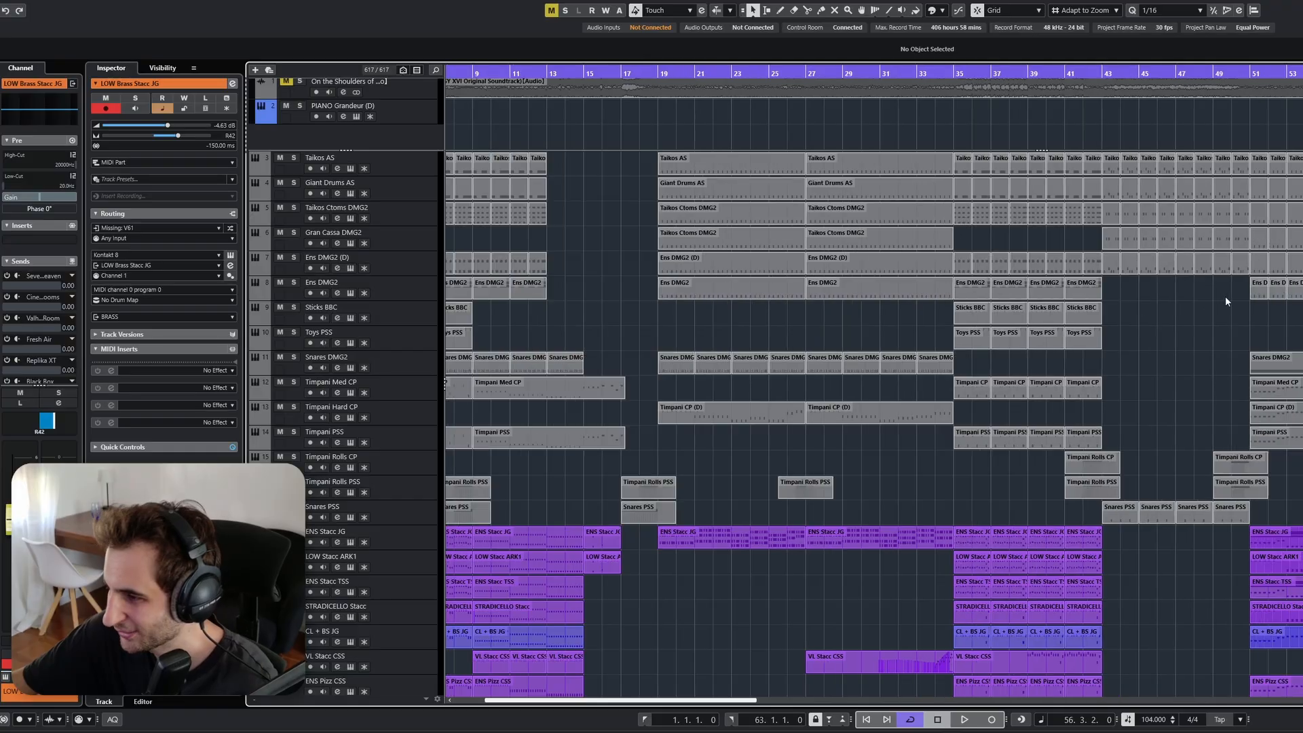
scroll(1140, 296, "down", 2)
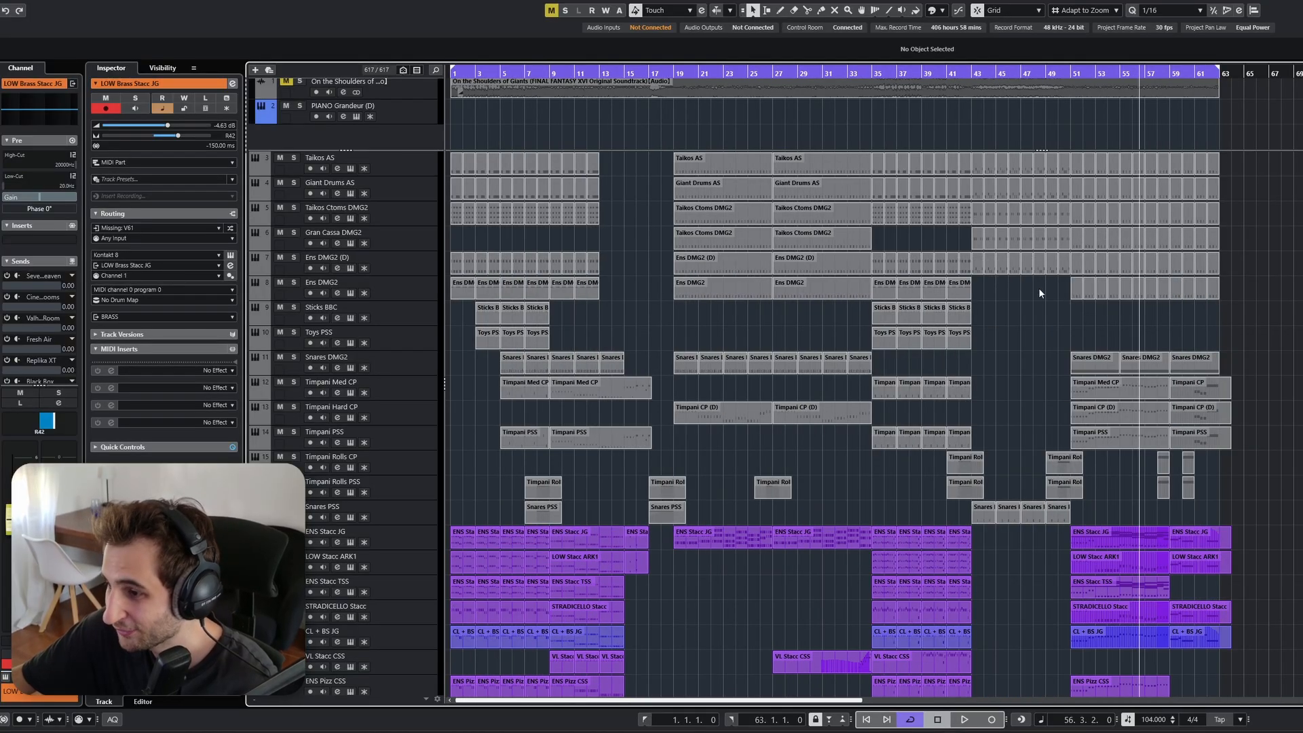
scroll(1011, 307, "down", 8)
scroll(707, 276, "up", 4)
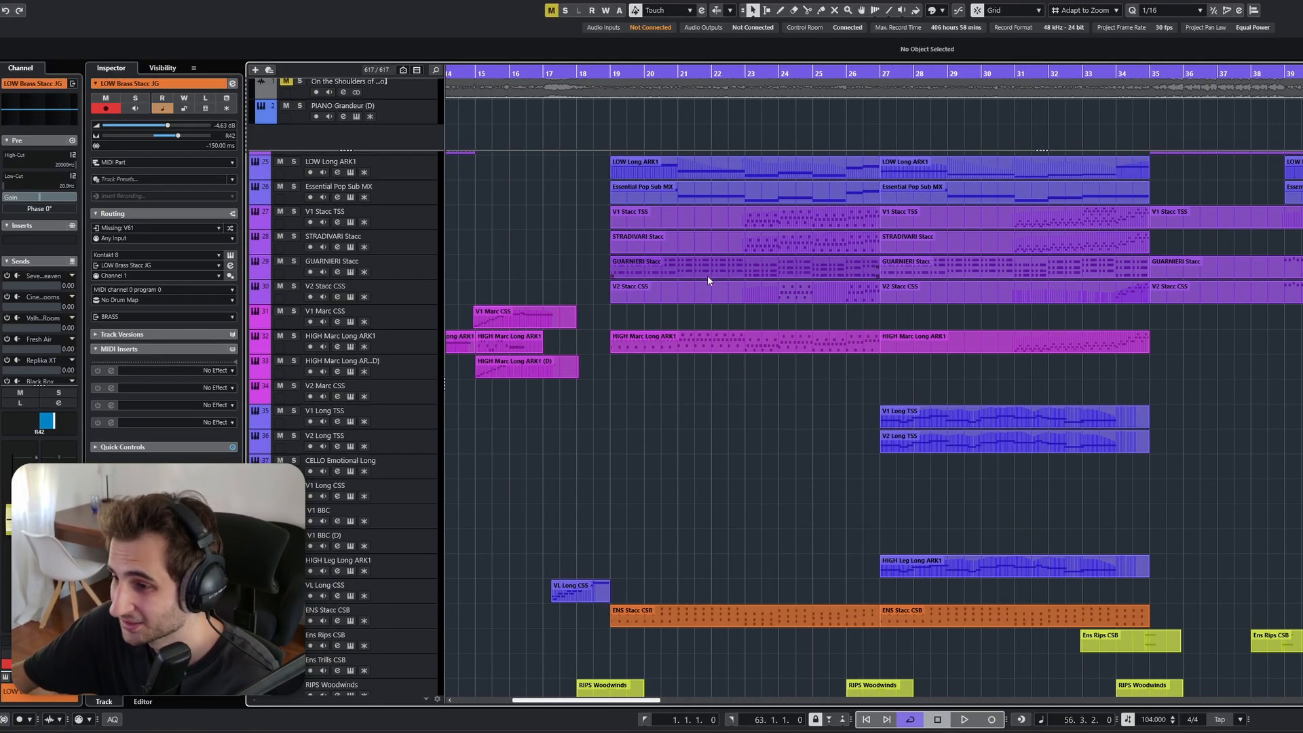
scroll(800, 330, "up", 10)
scroll(988, 389, "down", 4)
scroll(1086, 336, "down", 6)
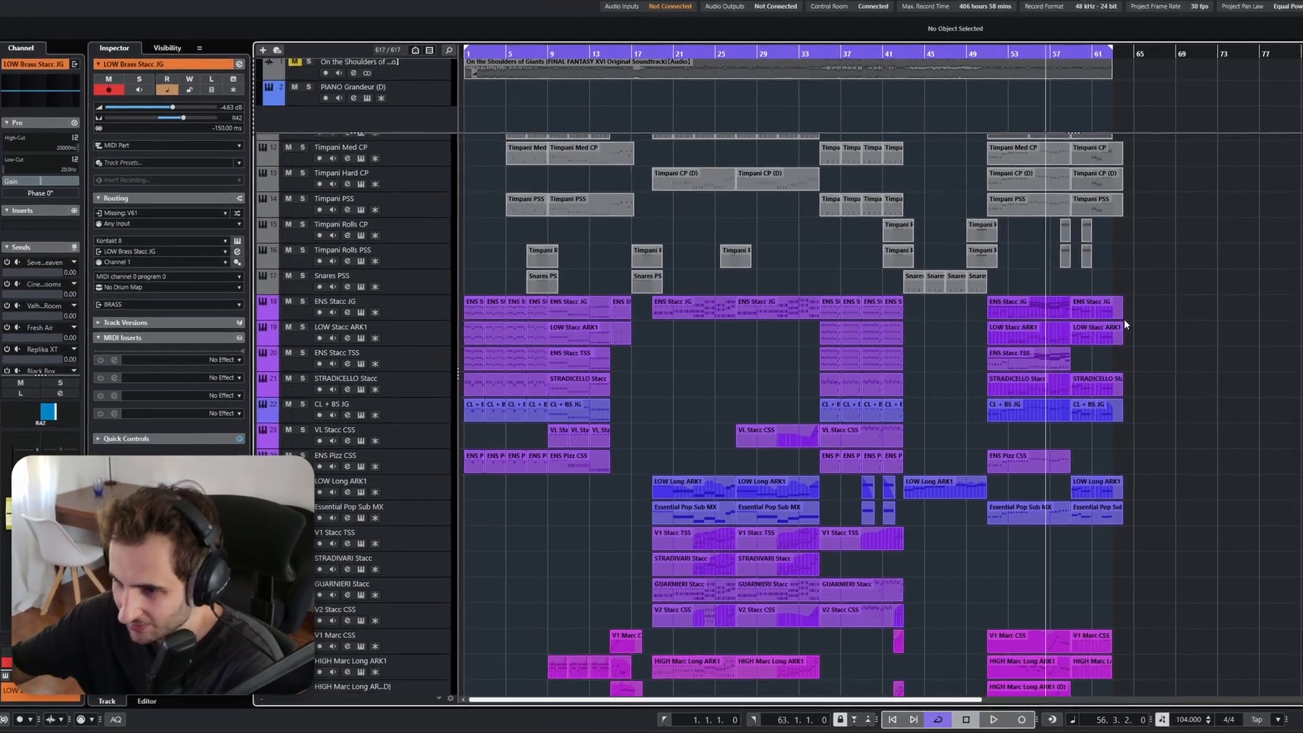